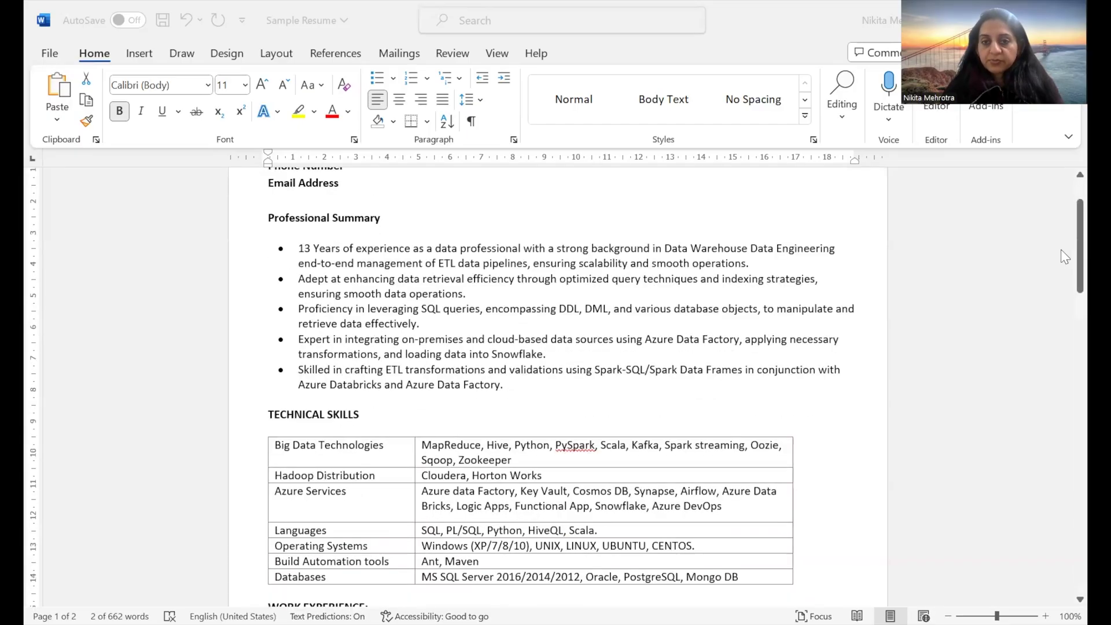
- Look over the résumé, then bring up the Custom Margins page settings
scroll(1064, 255, "down", 4)
scroll(1065, 259, "down", 2)
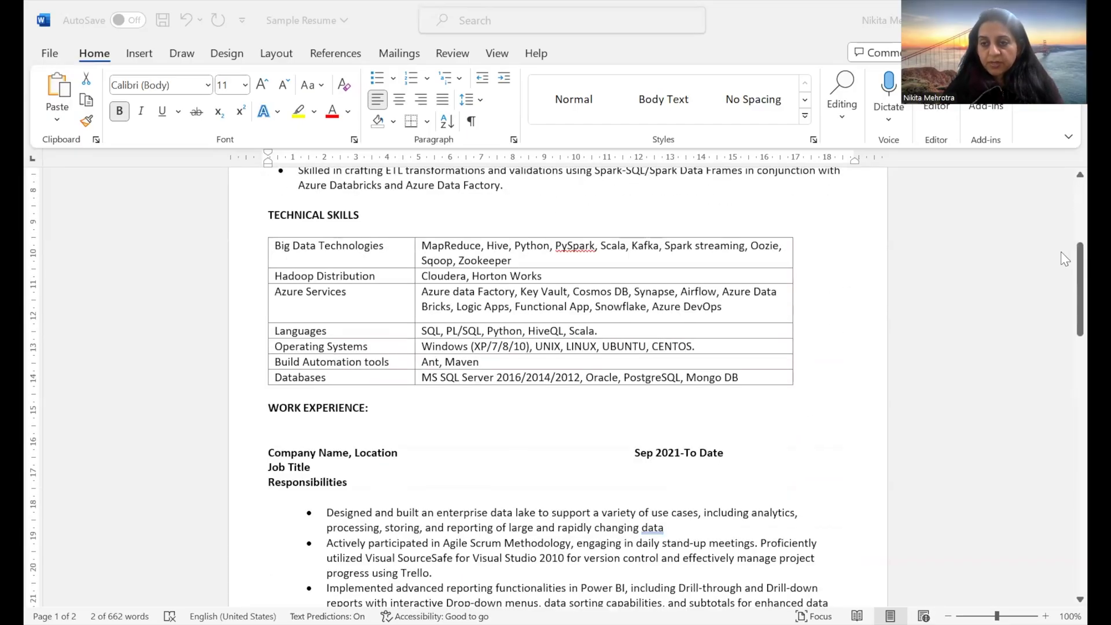
scroll(1064, 258, "up", 8)
scroll(1065, 259, "down", 7)
scroll(1065, 258, "down", 4)
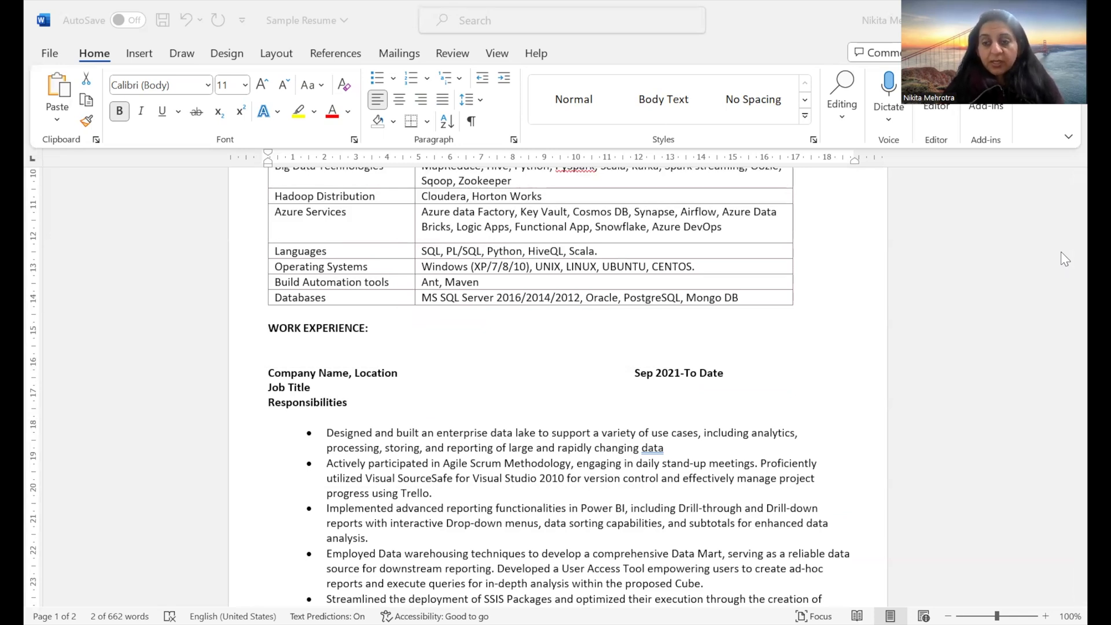
scroll(1064, 259, "up", 8)
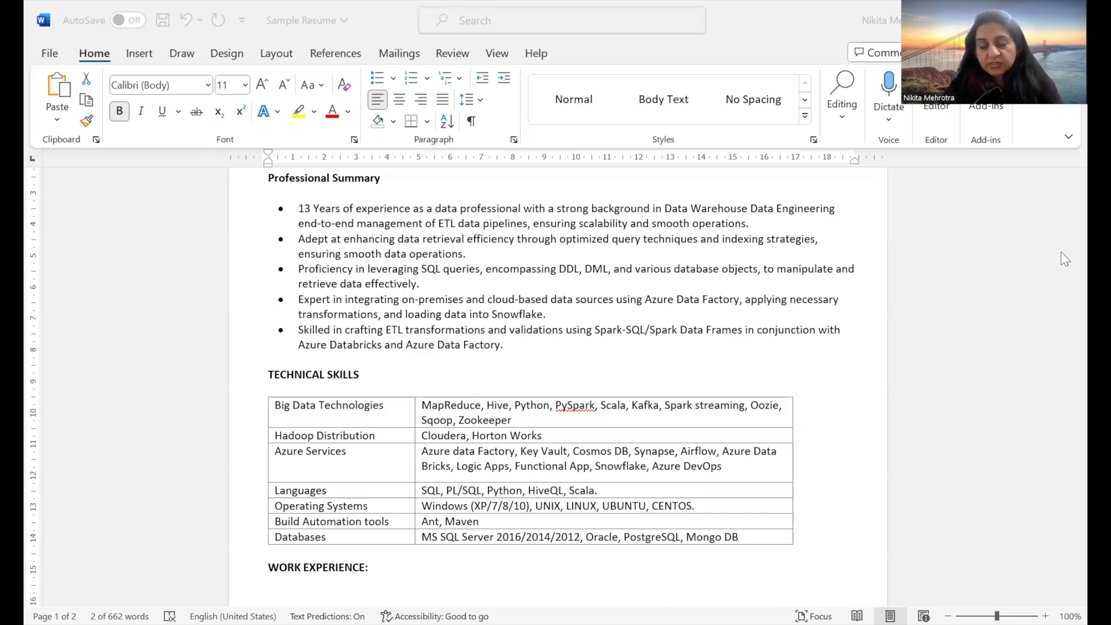
scroll(1065, 259, "up", 3)
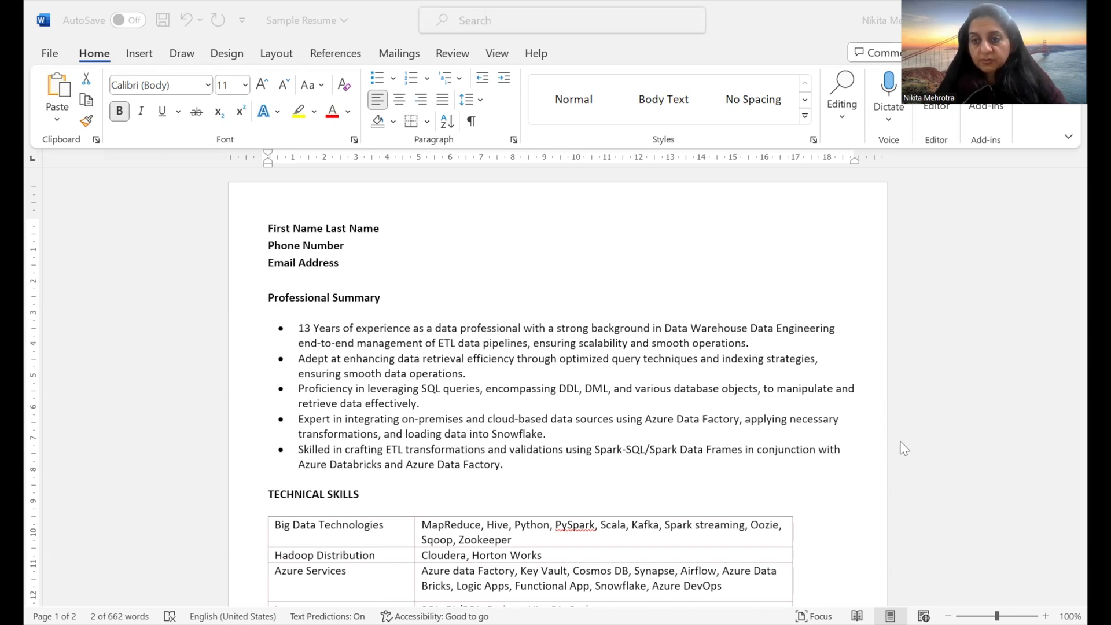
left_click(276, 52)
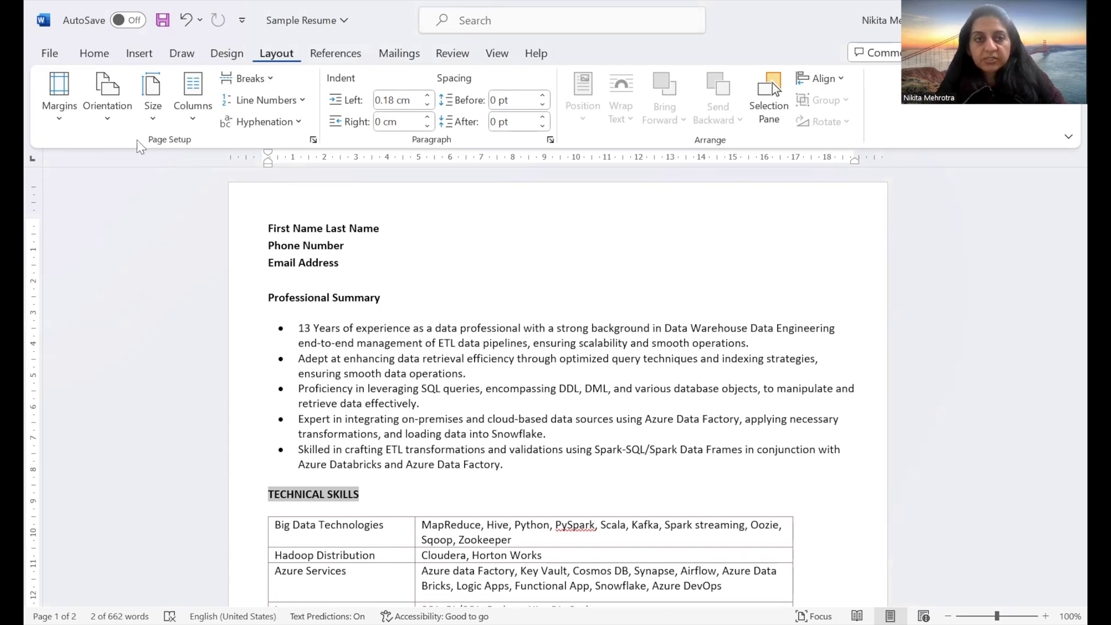
left_click(59, 118)
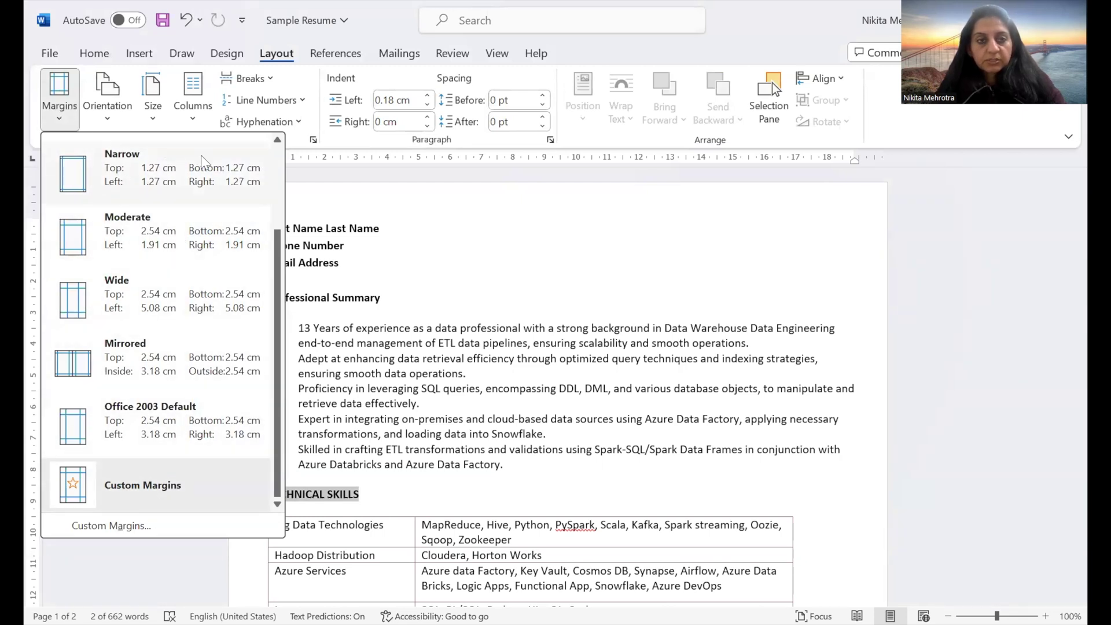
left_click(115, 530)
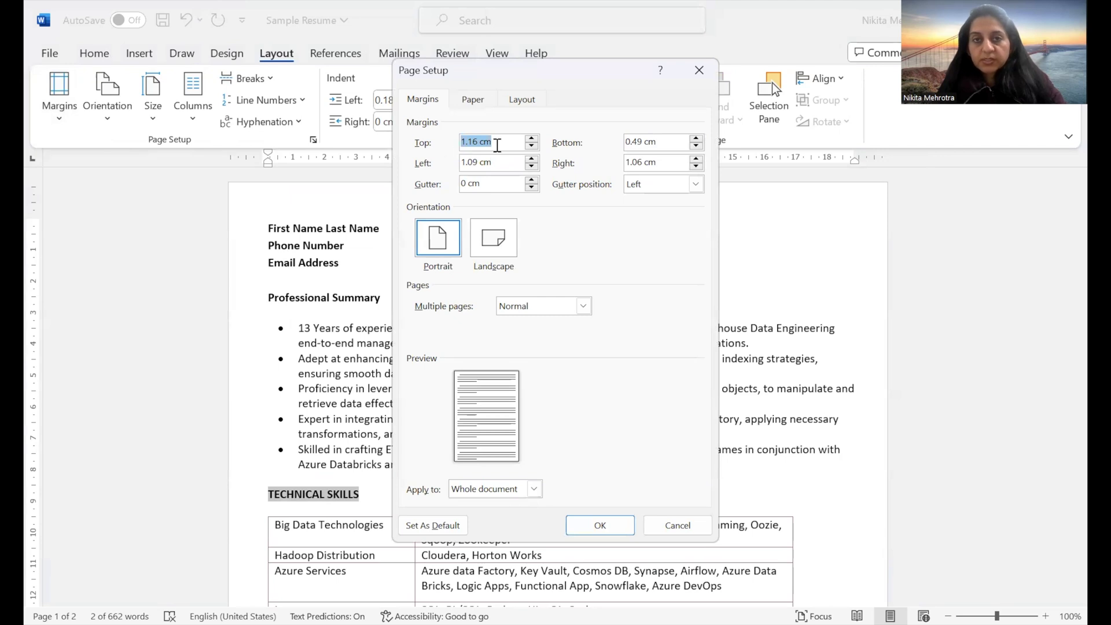
- Set the top and left margins to 2.54 cm and apply them
left_click(482, 143)
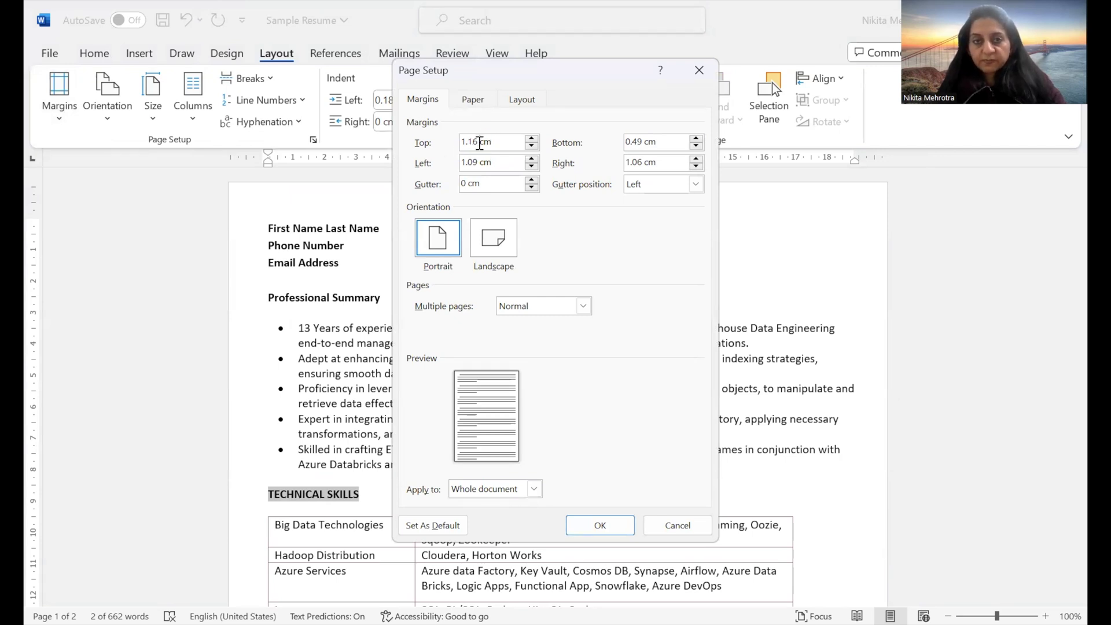
double_click(480, 143)
type("2.54")
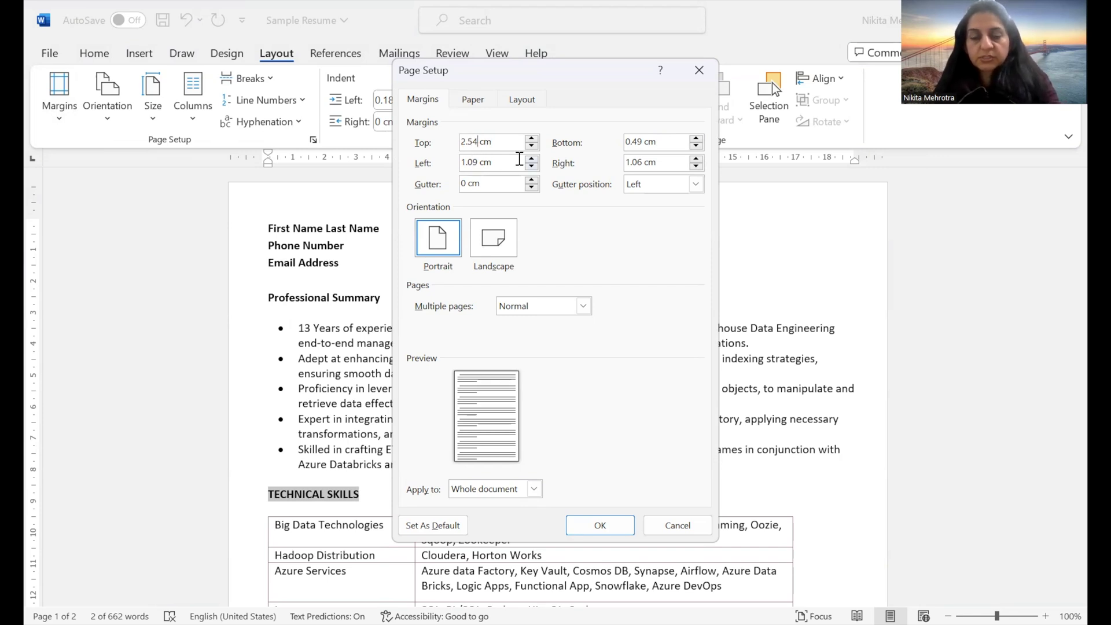
left_click_drag(496, 162, 453, 166)
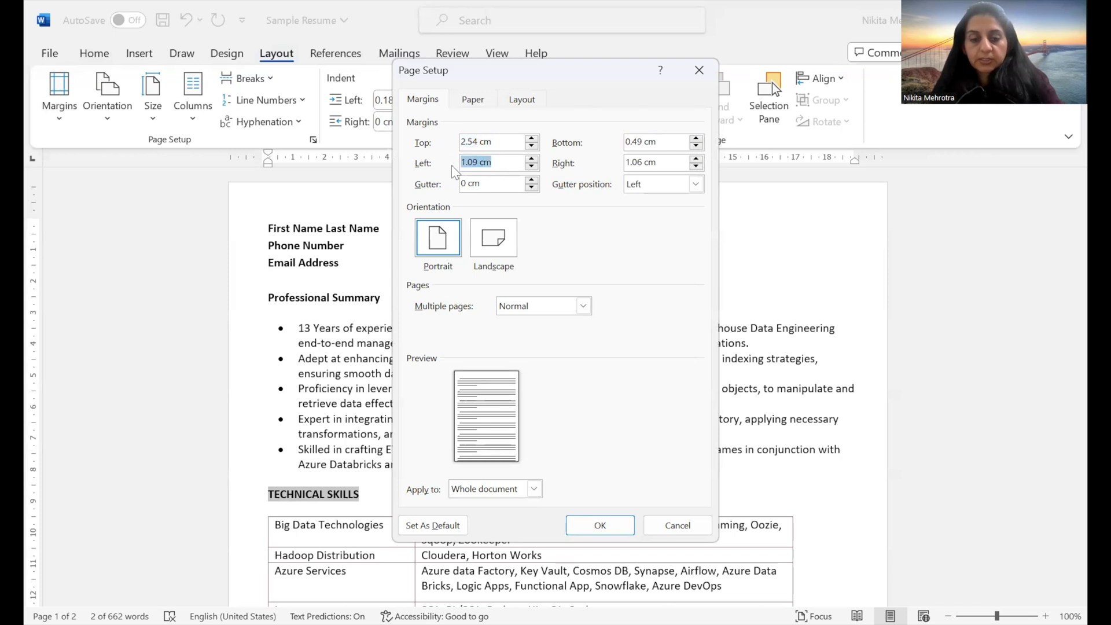
type("2.54 cm")
left_click(600, 527)
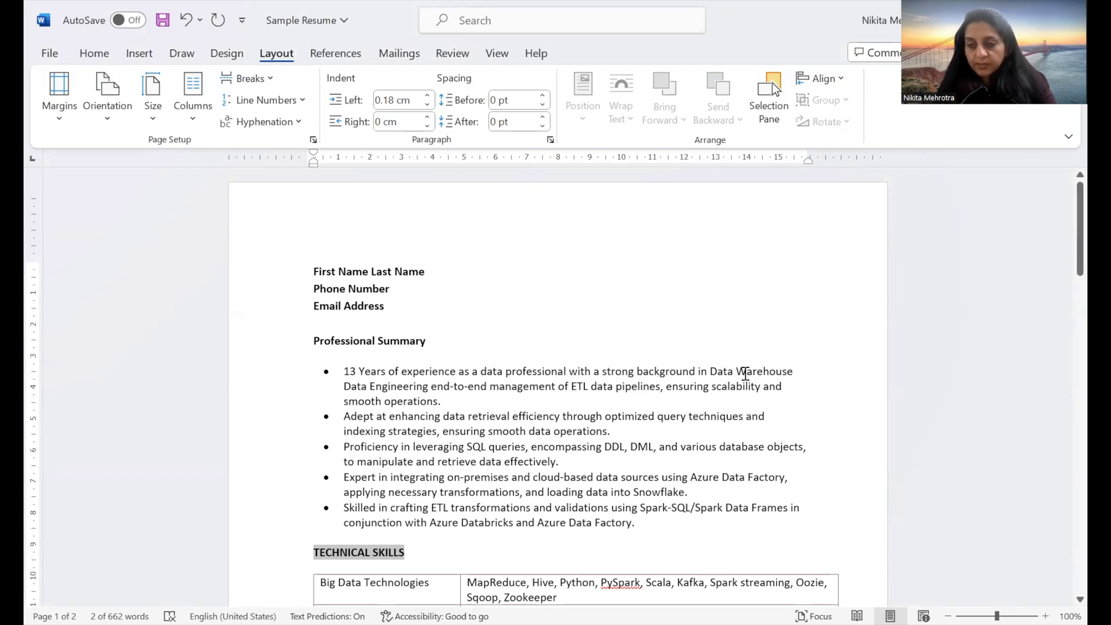
scroll(746, 374, "down", 3)
scroll(769, 377, "up", 3)
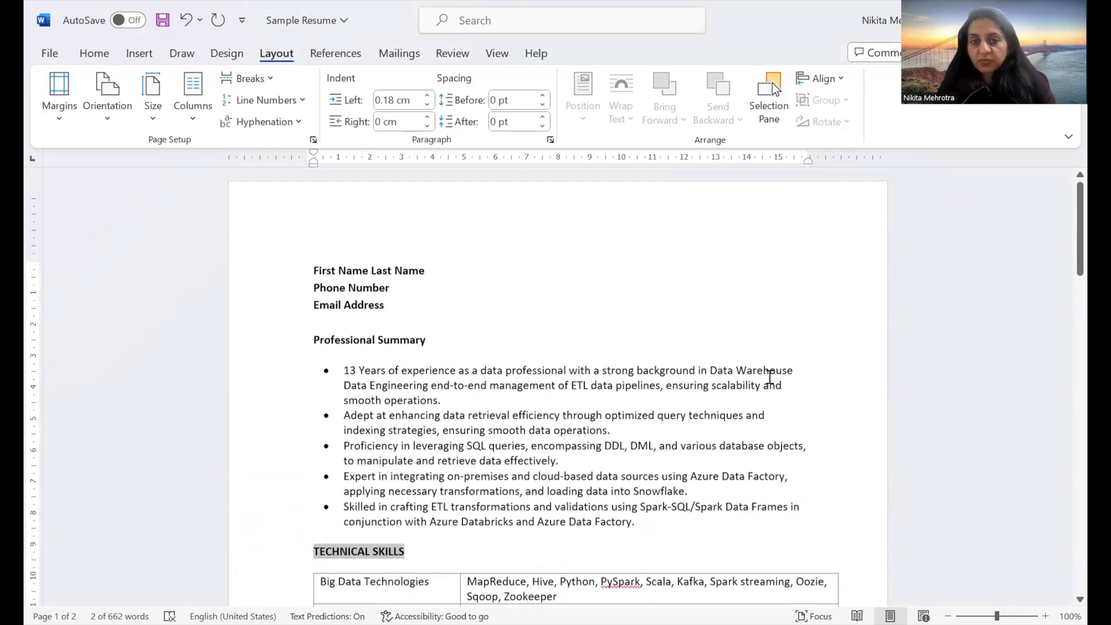
scroll(770, 376, "down", 2)
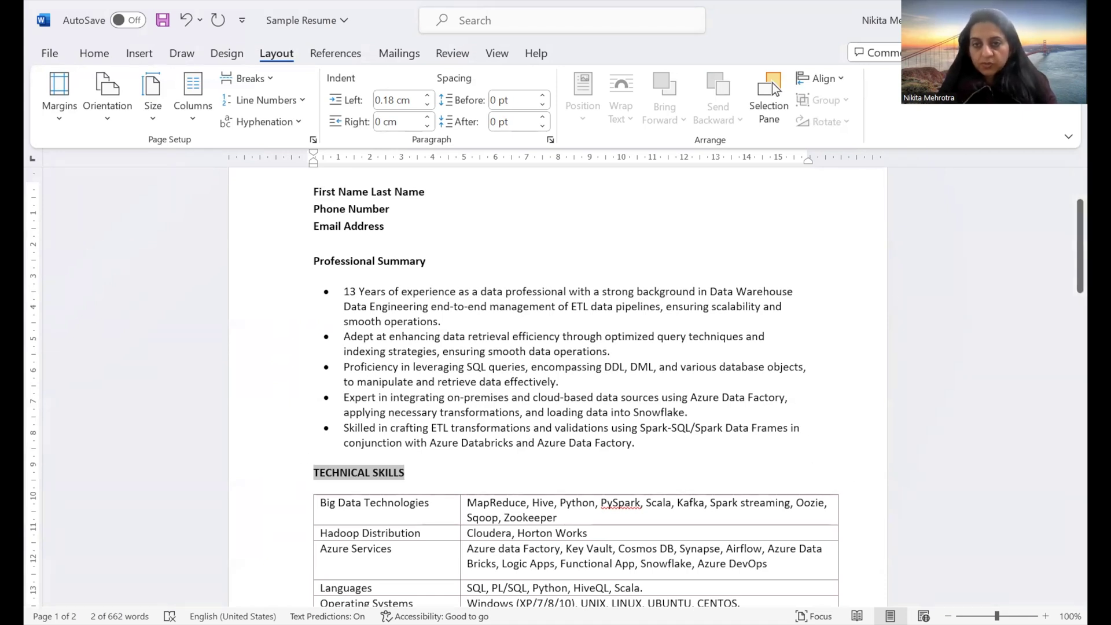
- Select the first Professional Summary bullet and view its line spacing choices
scroll(826, 370, "up", 2)
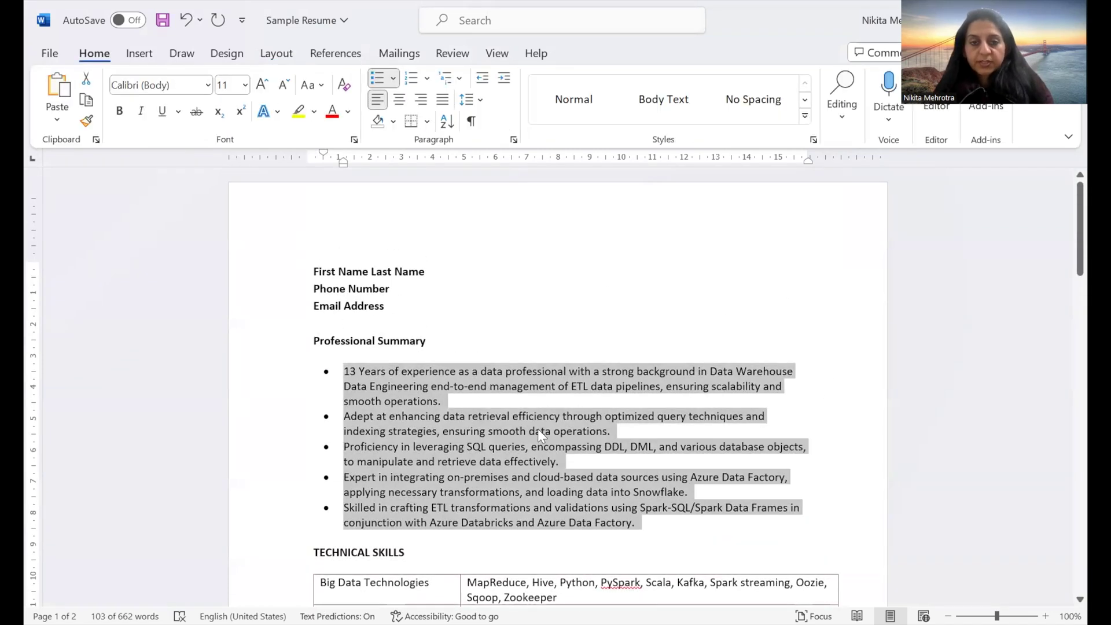
left_click(537, 429)
left_click_drag(348, 371, 461, 423)
left_click(653, 447, "shift")
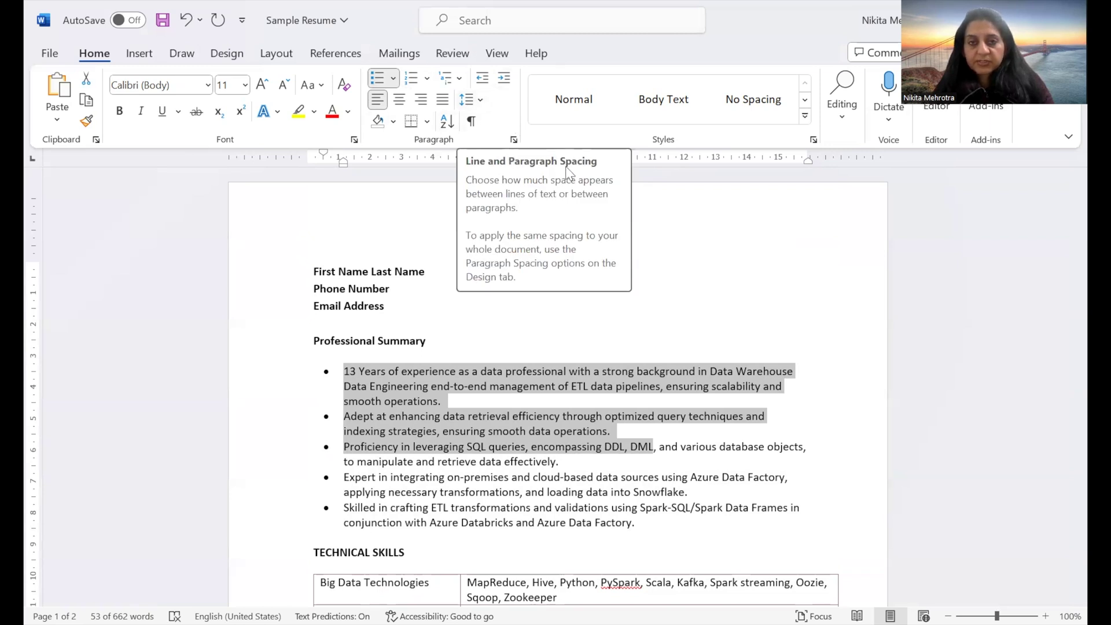
left_click(438, 386)
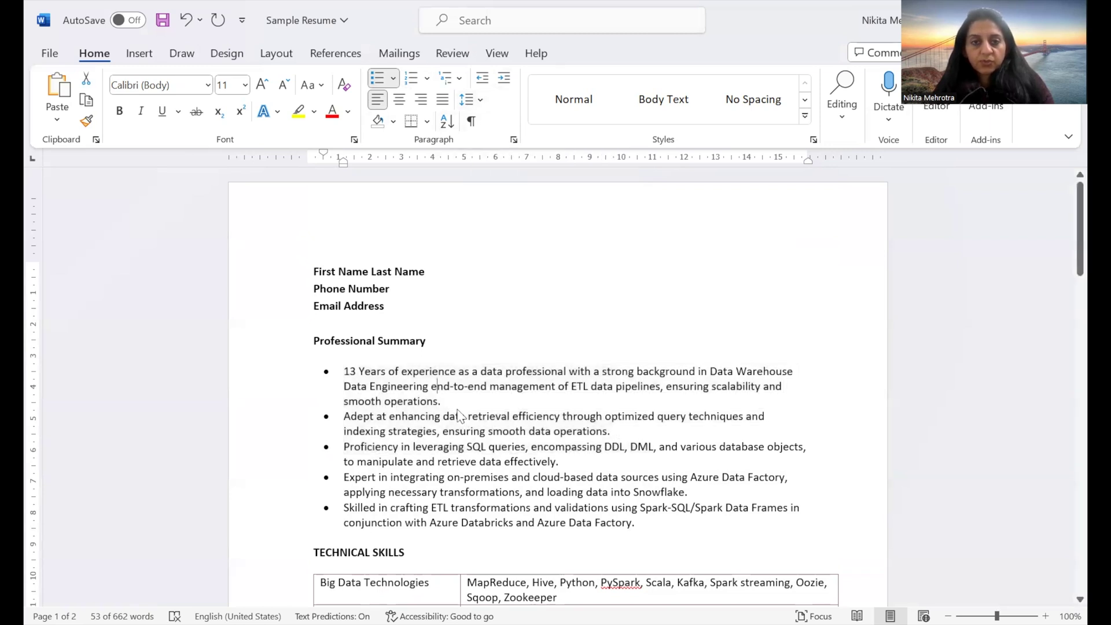
left_click_drag(442, 402, 354, 376)
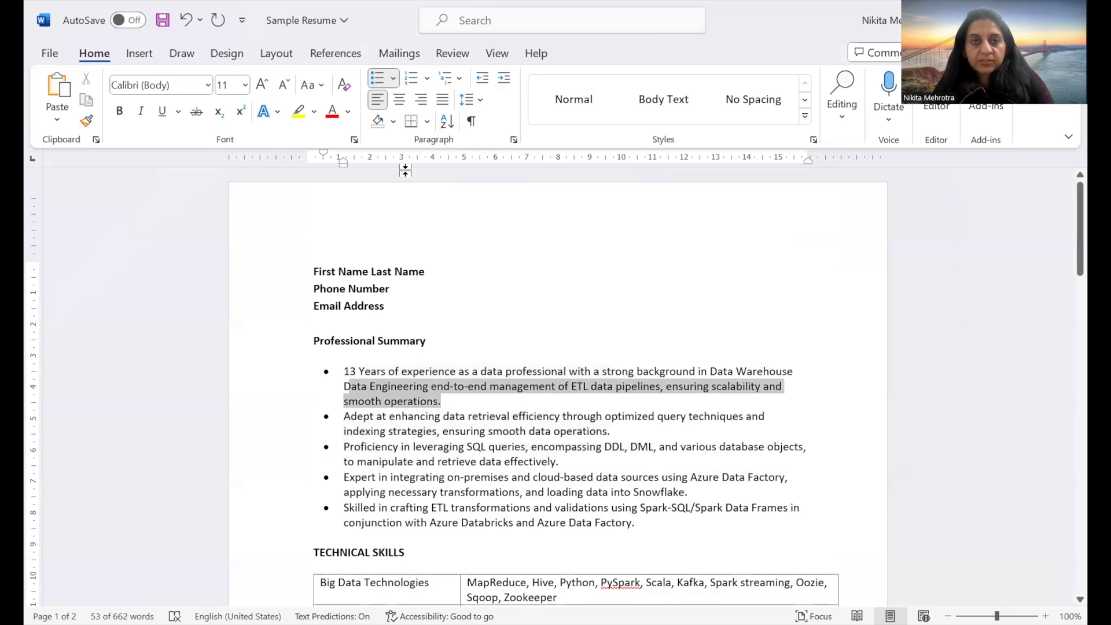
triple_click(421, 408)
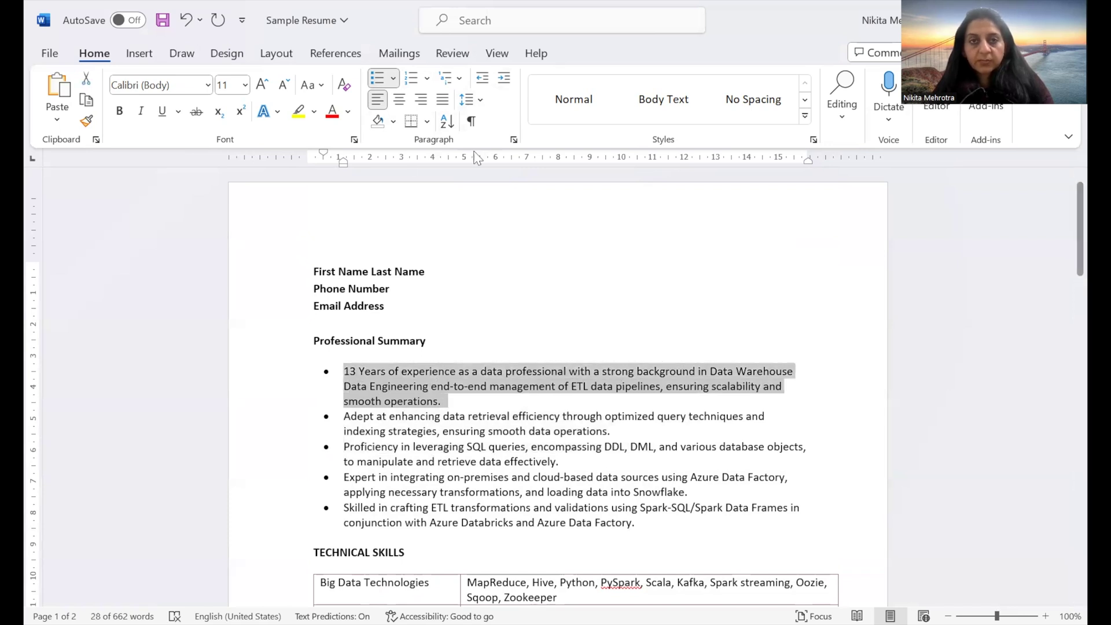
left_click(479, 101)
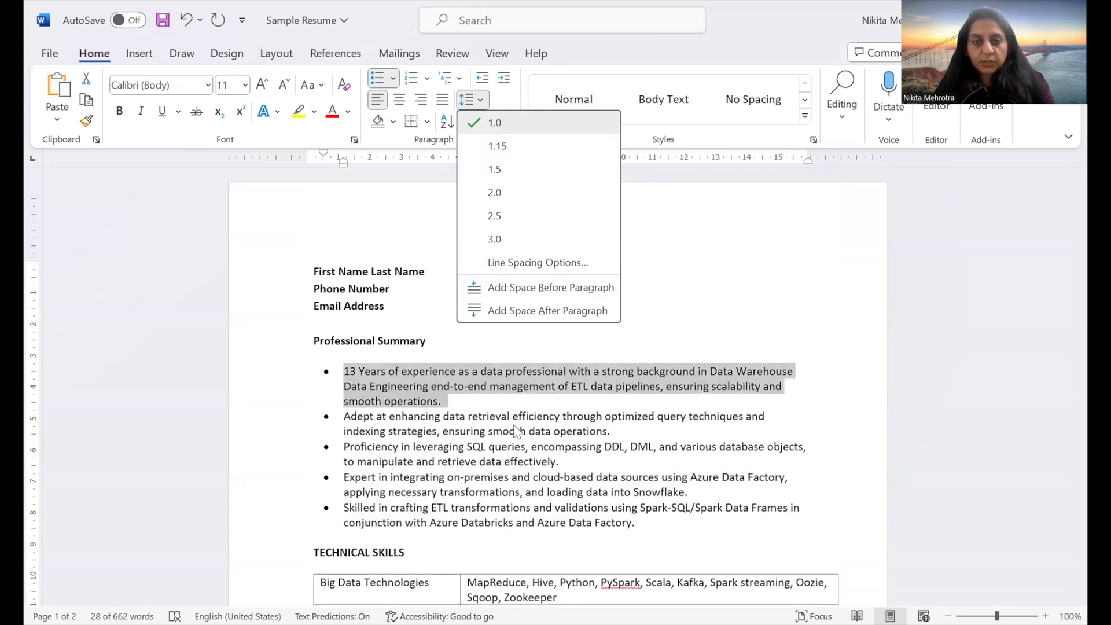
- Apply 1.15 line spacing to the entire document, confirm it, and return to the top
key("ctrl+a")
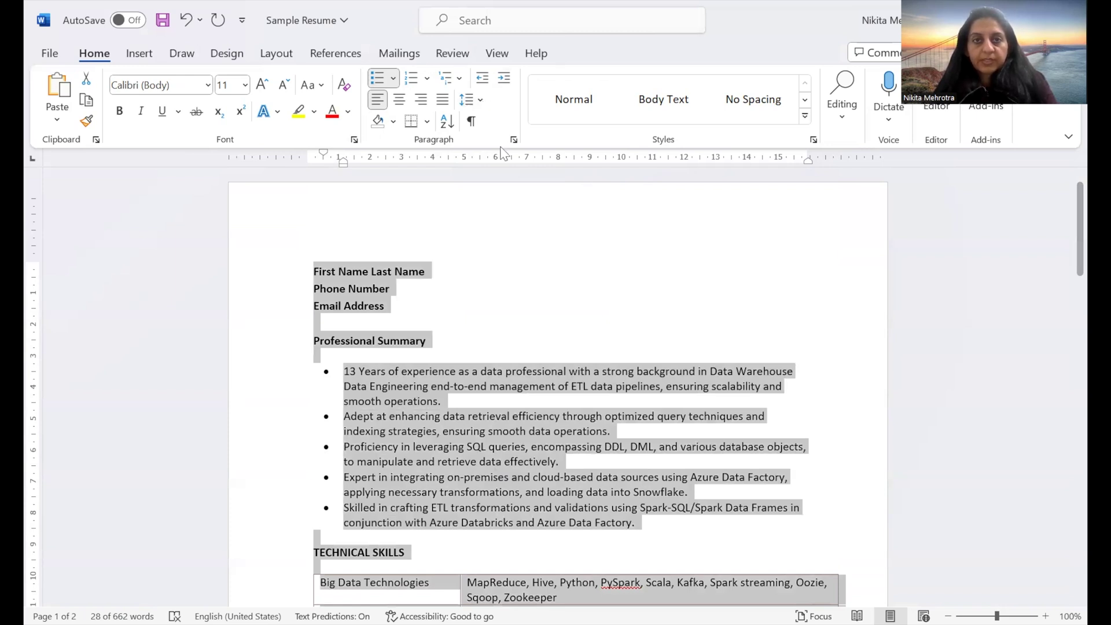
left_click(491, 479)
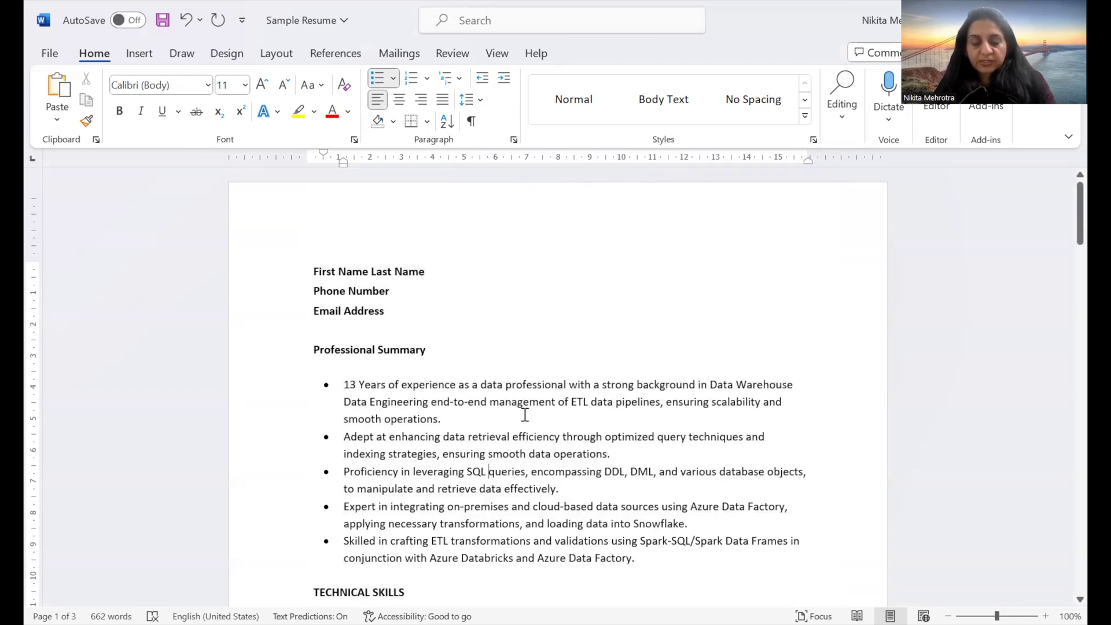
scroll(503, 499, "down", 1)
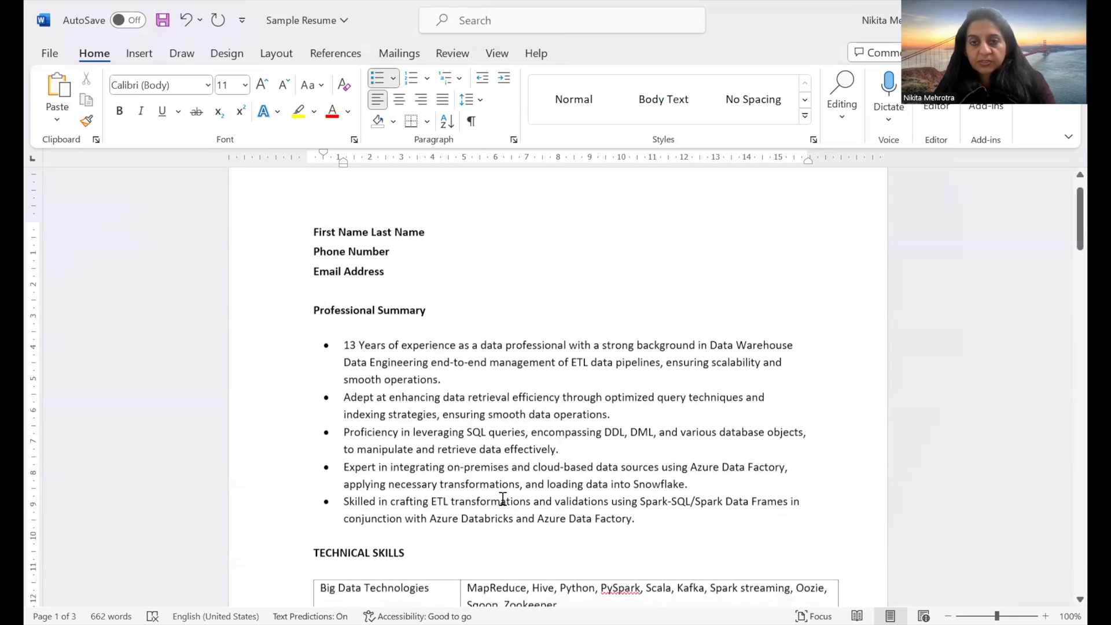
left_click_drag(443, 379, 354, 343)
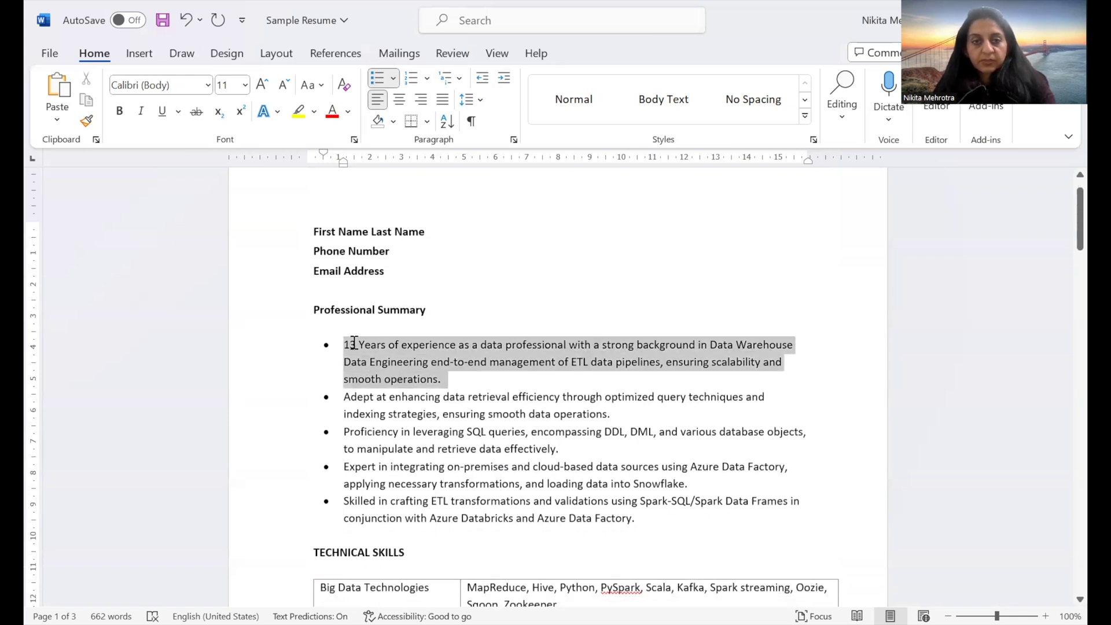
left_click(480, 101)
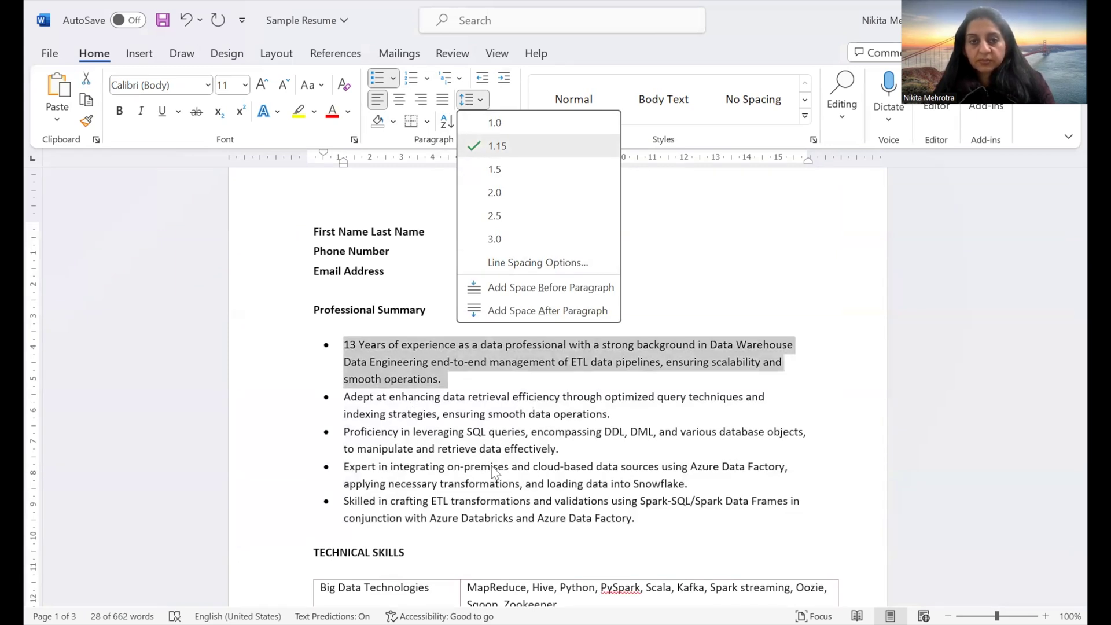
key("Escape")
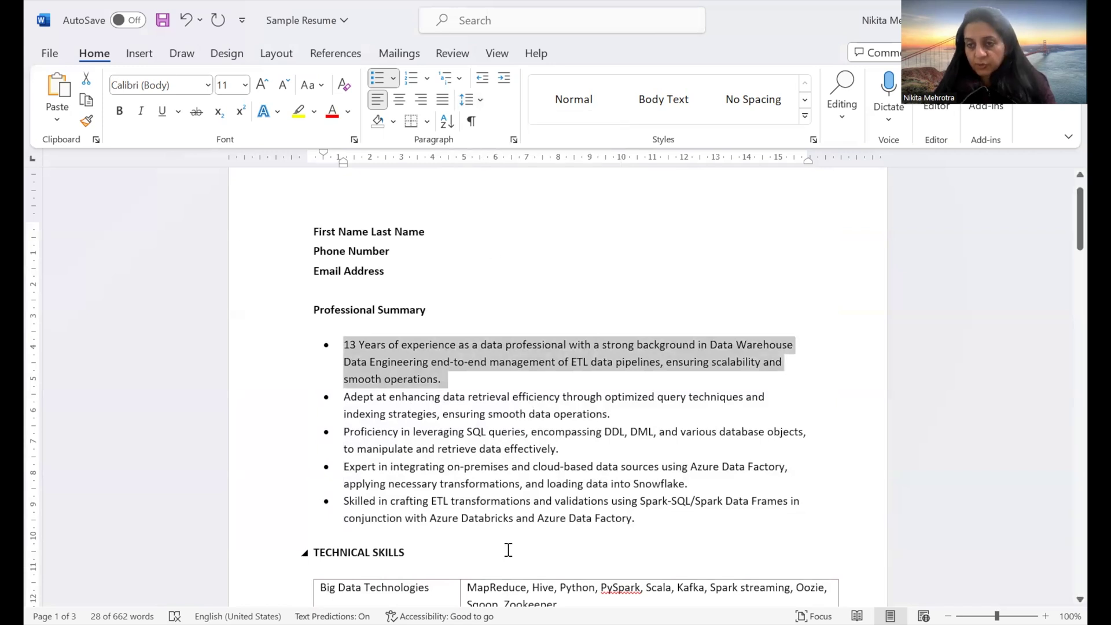
key("ctrl+Home")
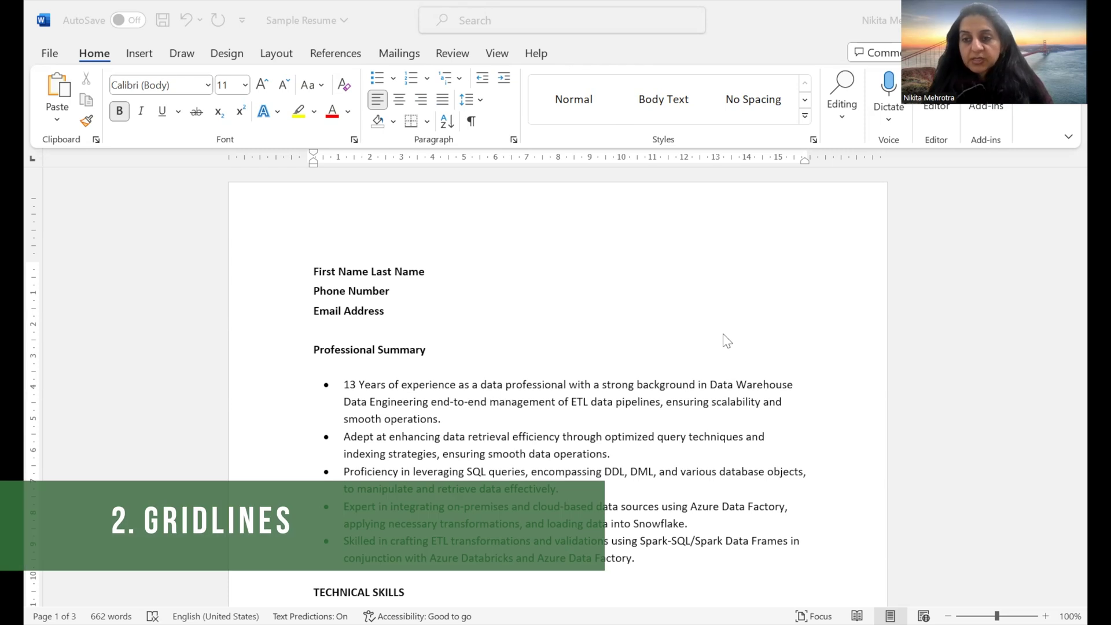
- Turn on gridlines from the View settings
scroll(727, 347, "down", 3)
scroll(727, 359, "up", 3)
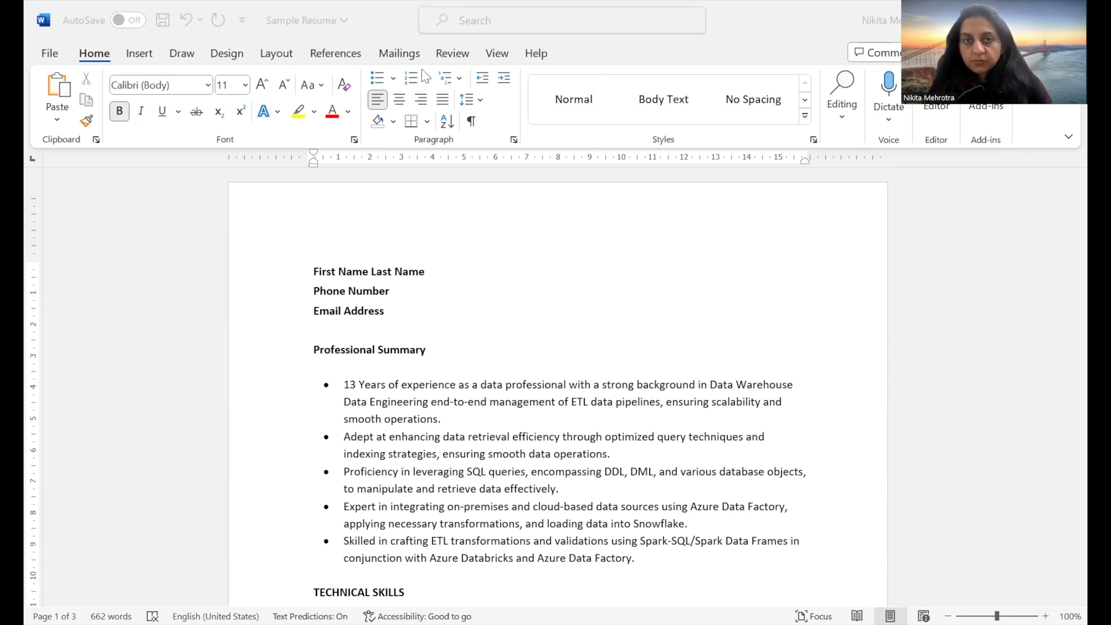
left_click(496, 53)
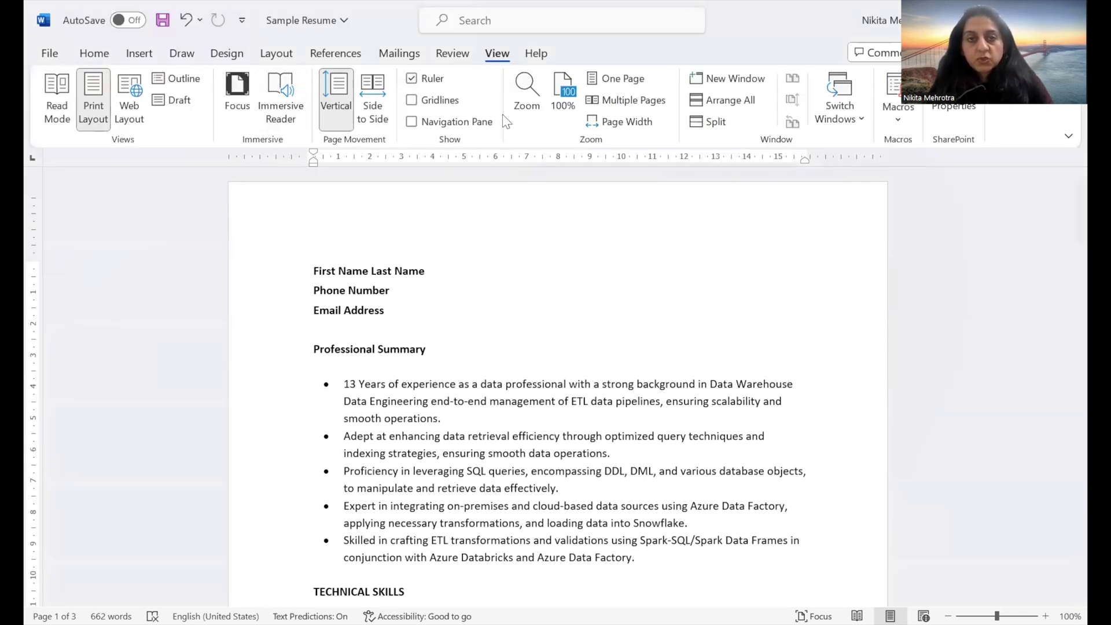
left_click(412, 100)
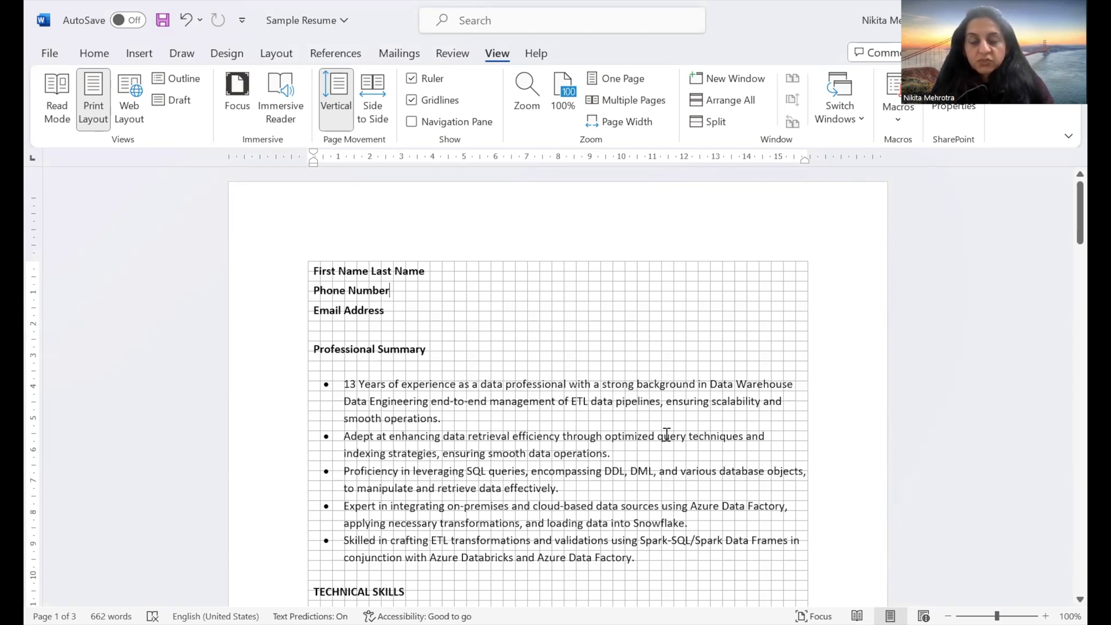
- Drag the Technical Skills table's corner so its right edge meets the text margin
scroll(667, 434, "down", 1)
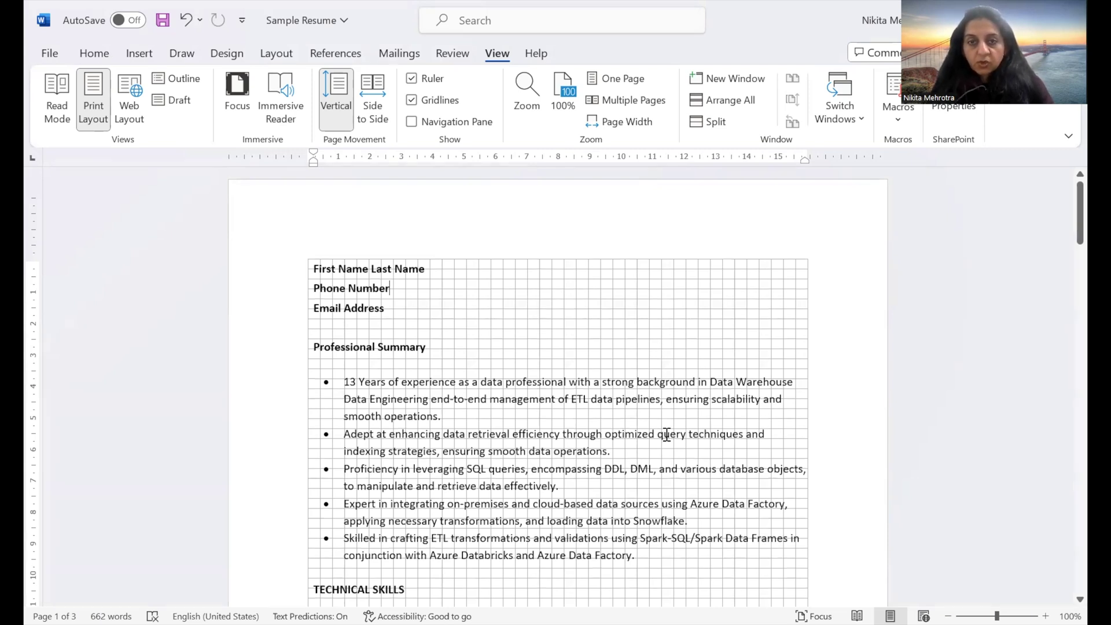
scroll(671, 434, "down", 5)
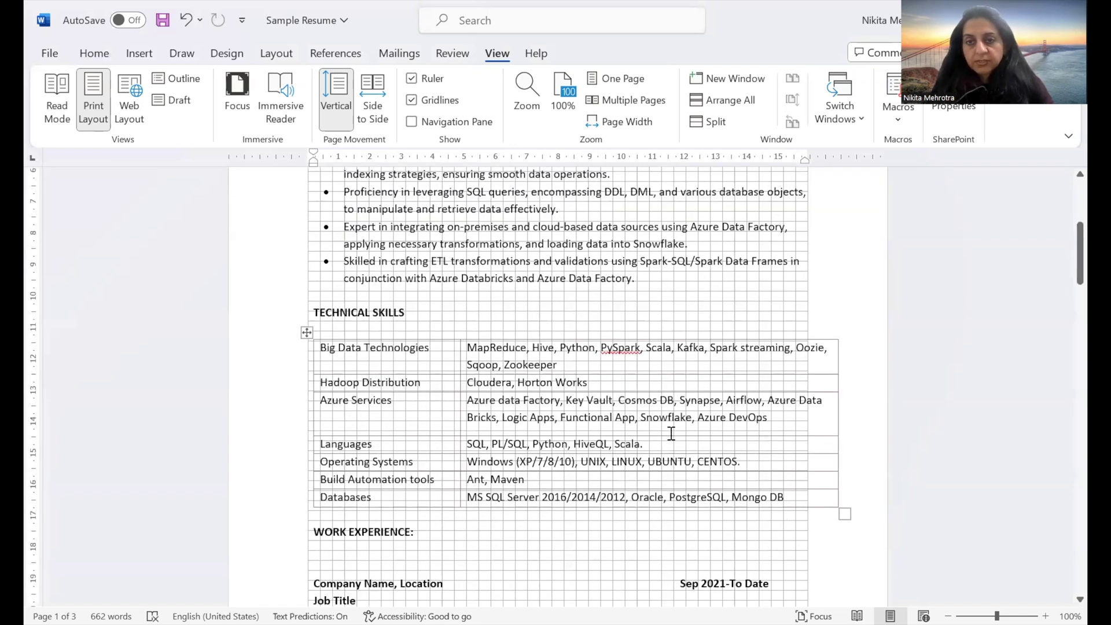
scroll(672, 434, "up", 5)
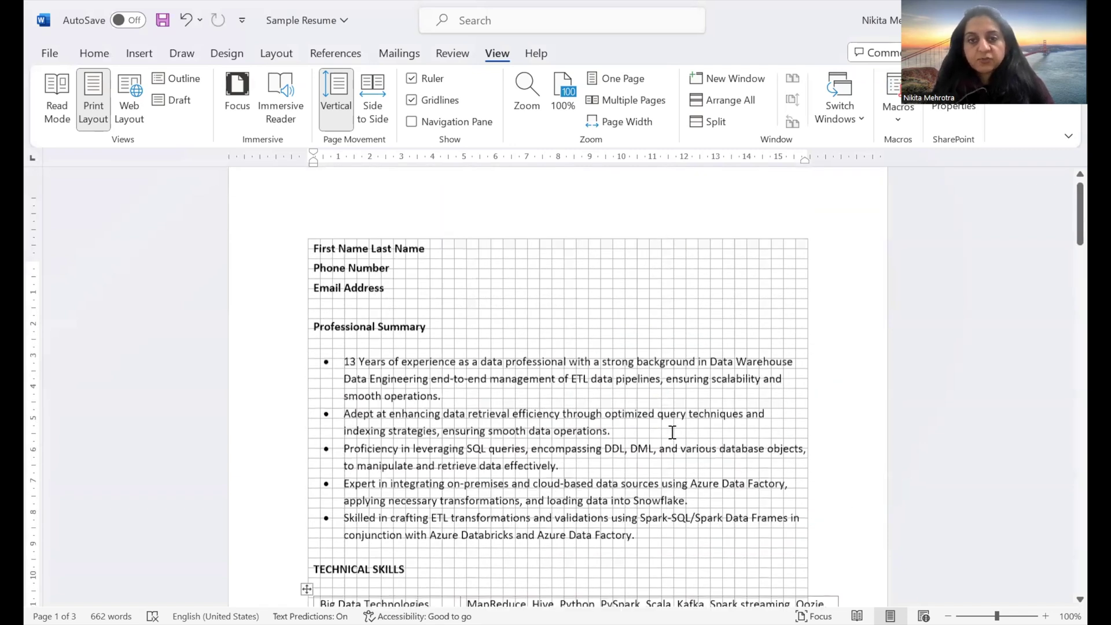
scroll(672, 432, "up", 1)
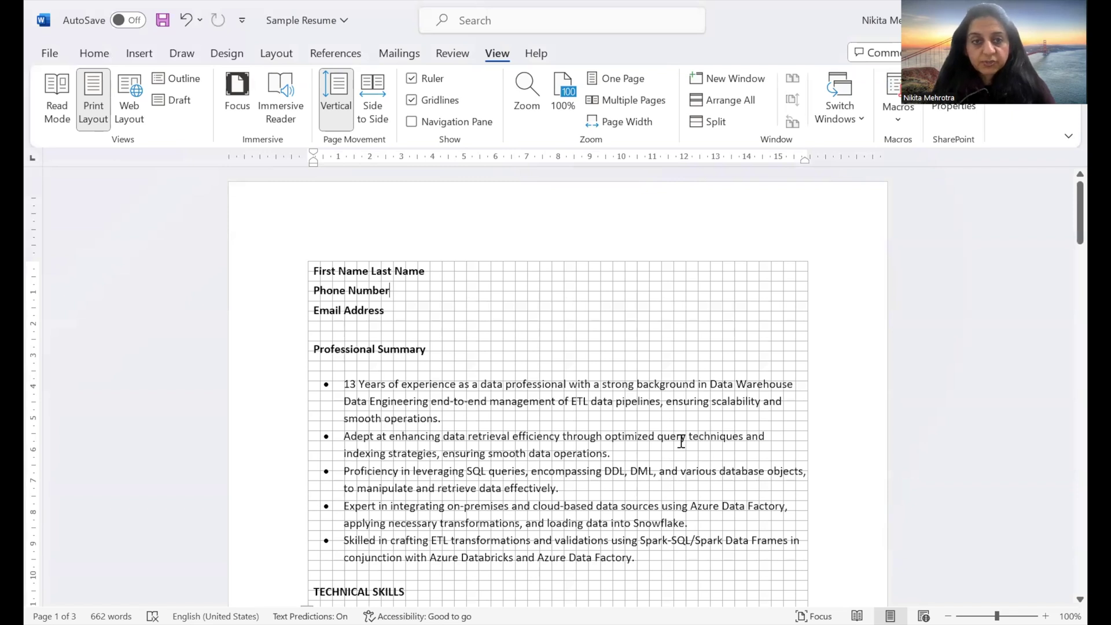
scroll(681, 441, "down", 3)
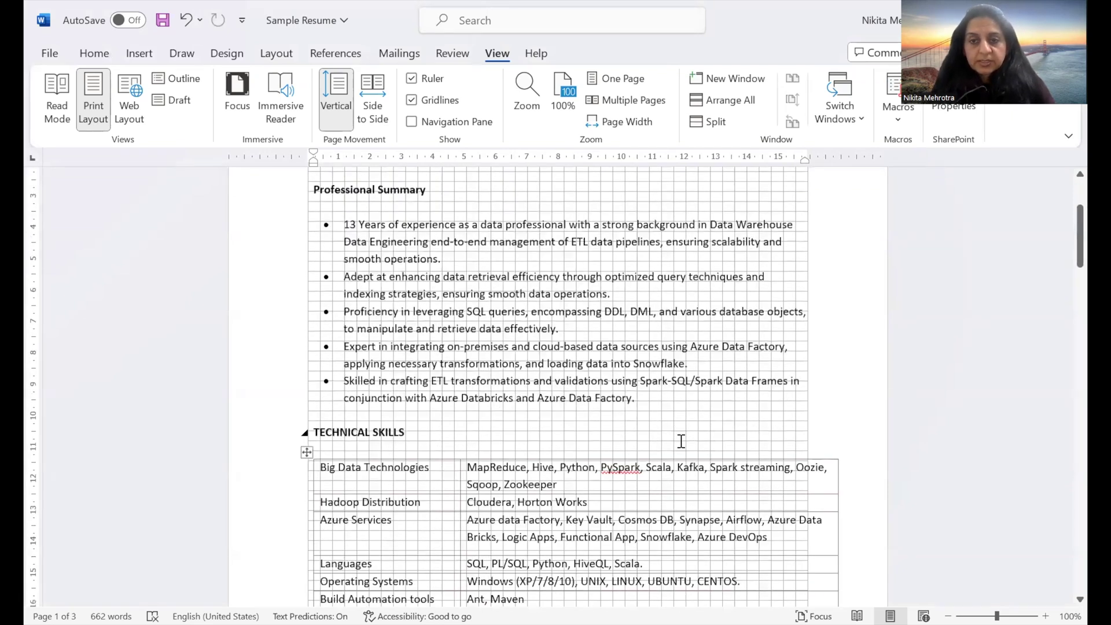
scroll(681, 441, "down", 3)
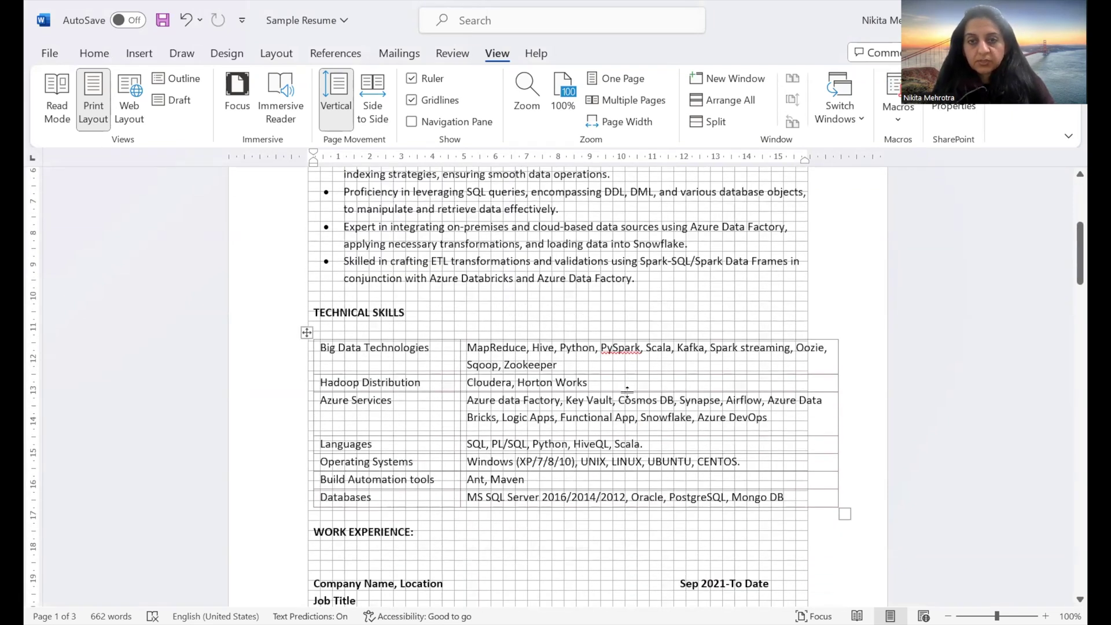
scroll(626, 392, "up", 2)
scroll(627, 392, "down", 2)
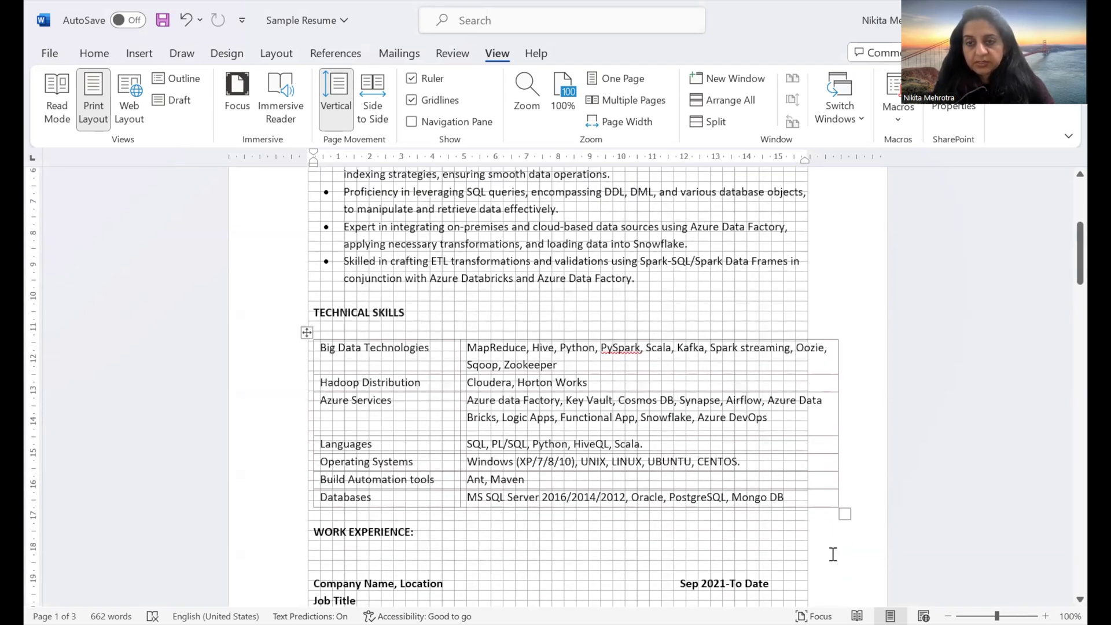
left_click_drag(835, 508, 810, 503)
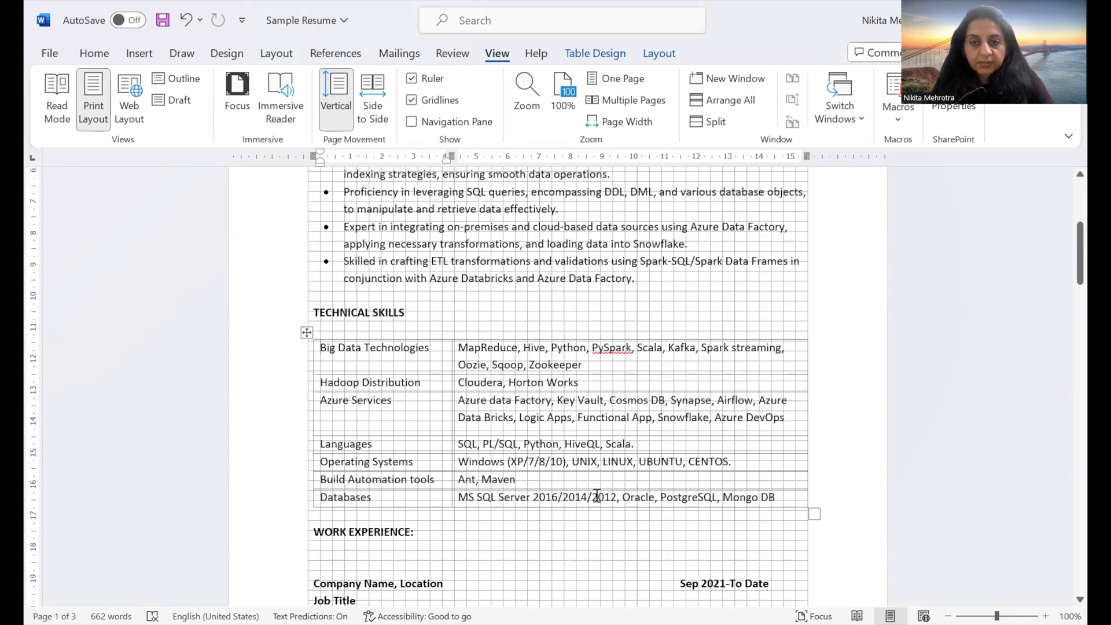
- Work on the Sep 2021-To Date line so its date sits against the right margin
scroll(596, 495, "down", 1)
scroll(679, 500, "down", 1)
left_click(679, 501)
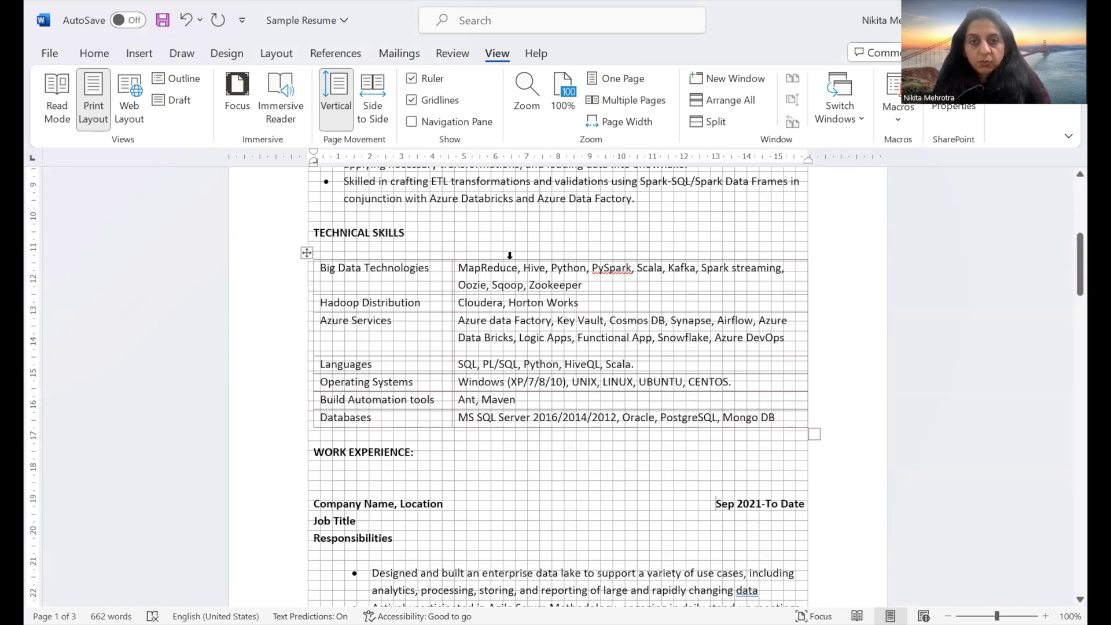
scroll(547, 319, "up", 2)
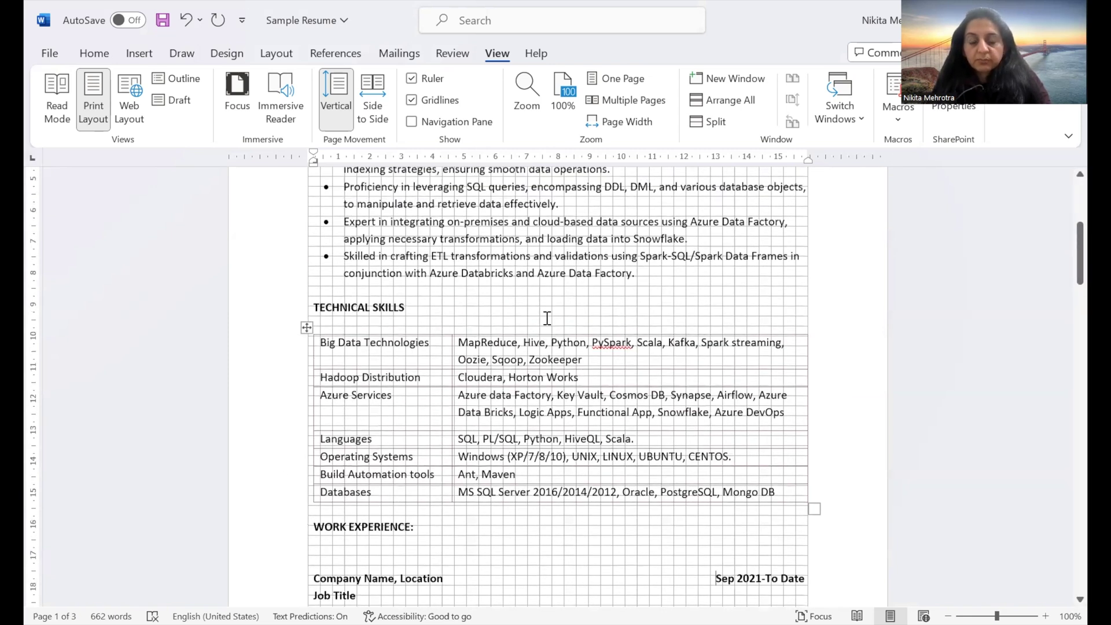
scroll(547, 318, "down", 4)
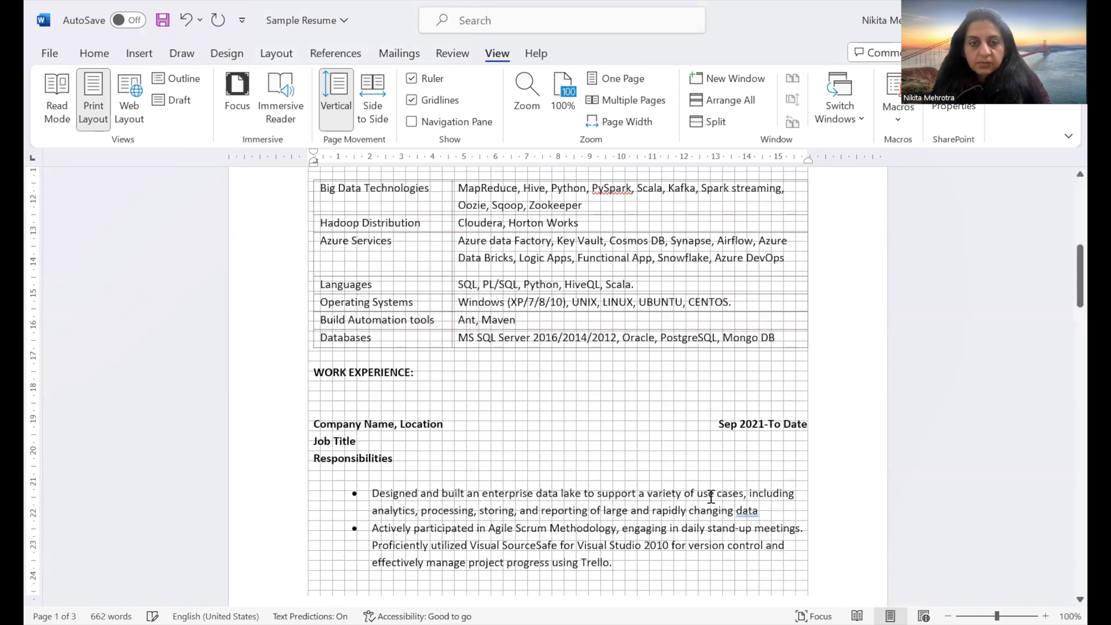
scroll(711, 497, "down", 2)
scroll(711, 496, "down", 8)
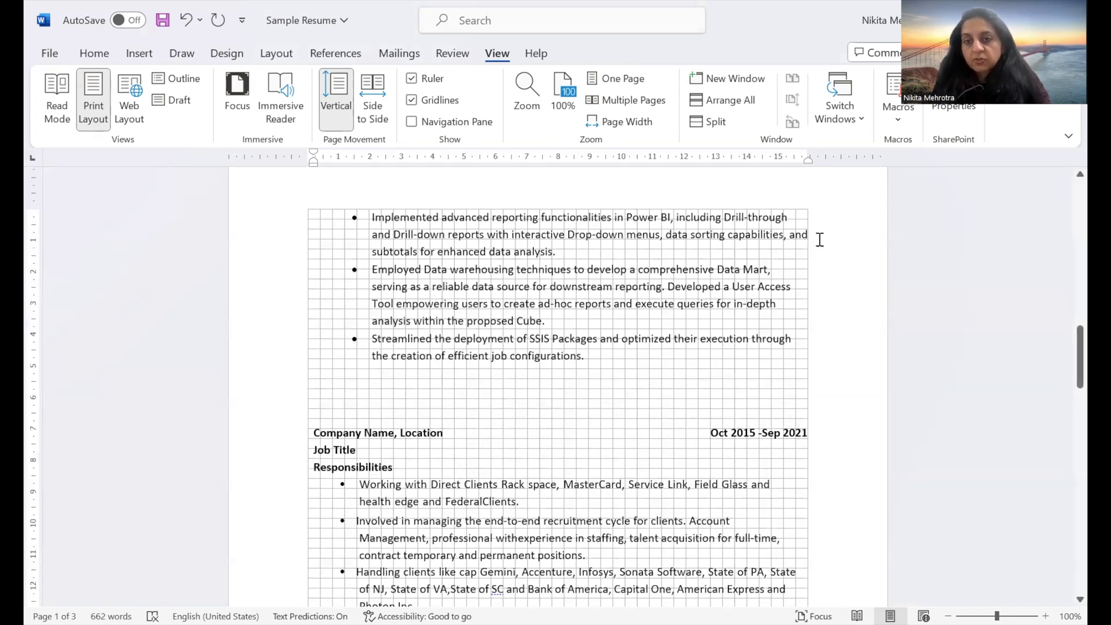
- Delete the extra space so 2015 rejoins the Mar 2011 date line
scroll(796, 456, "down", 3)
scroll(796, 458, "down", 4)
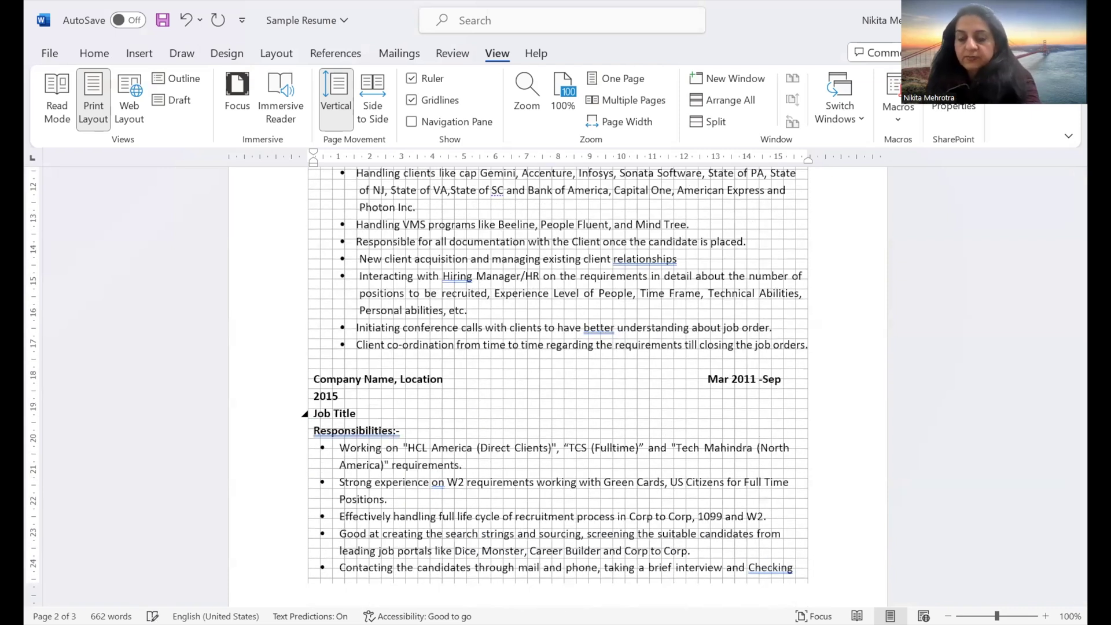
key("BackSpace")
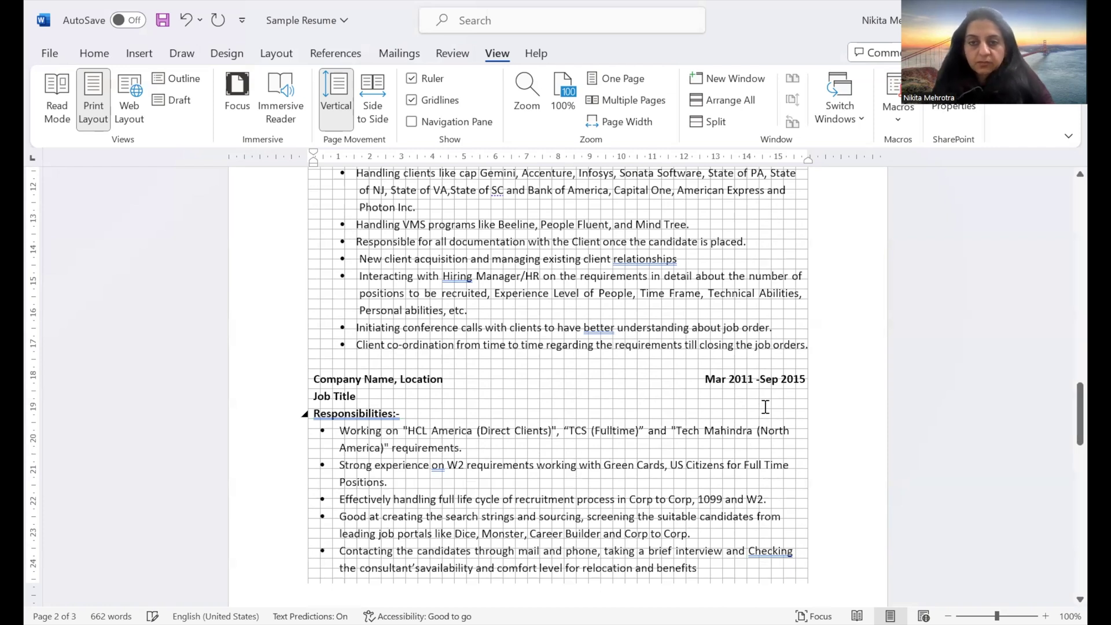
- Remove the extra space before Mar 2011 so the date sits flush right
scroll(757, 377, "up", 5)
scroll(760, 376, "up", 2)
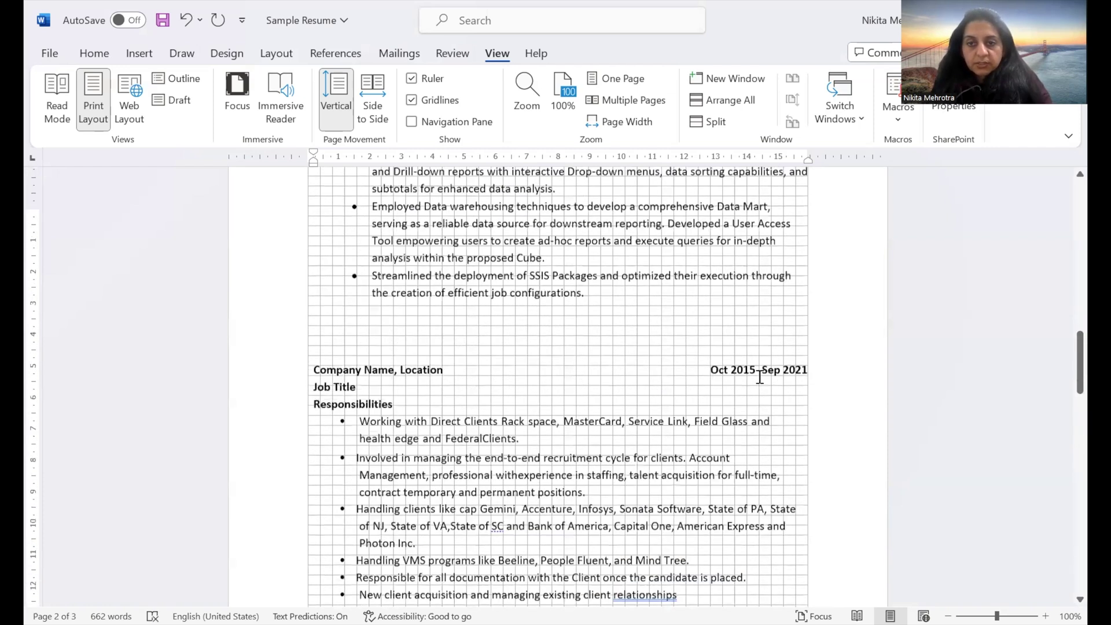
scroll(760, 377, "up", 8)
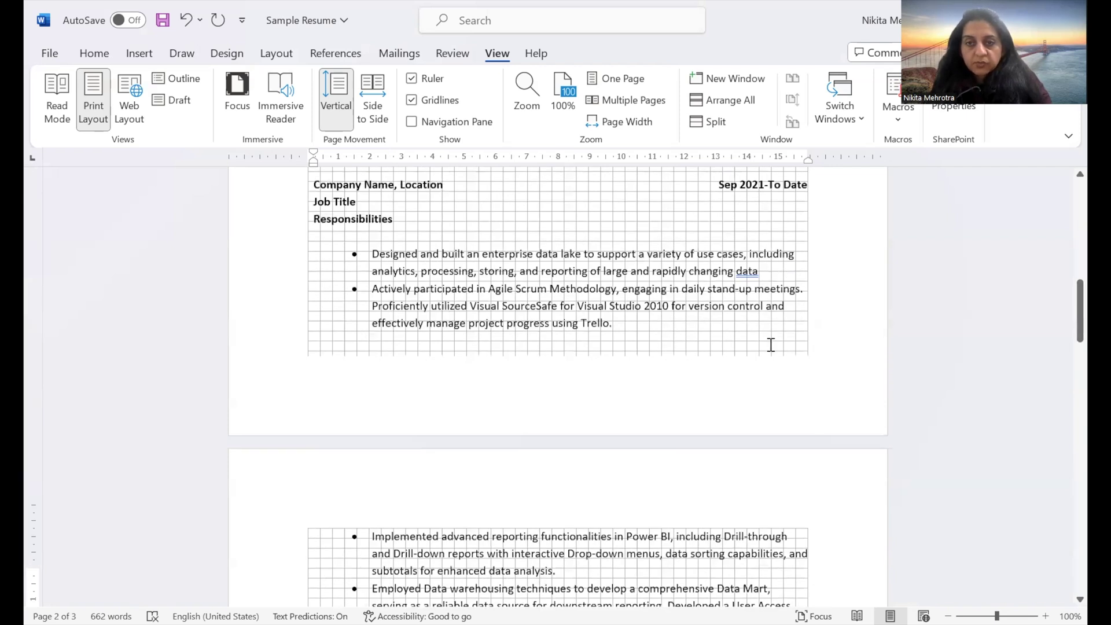
scroll(767, 345, "up", 3)
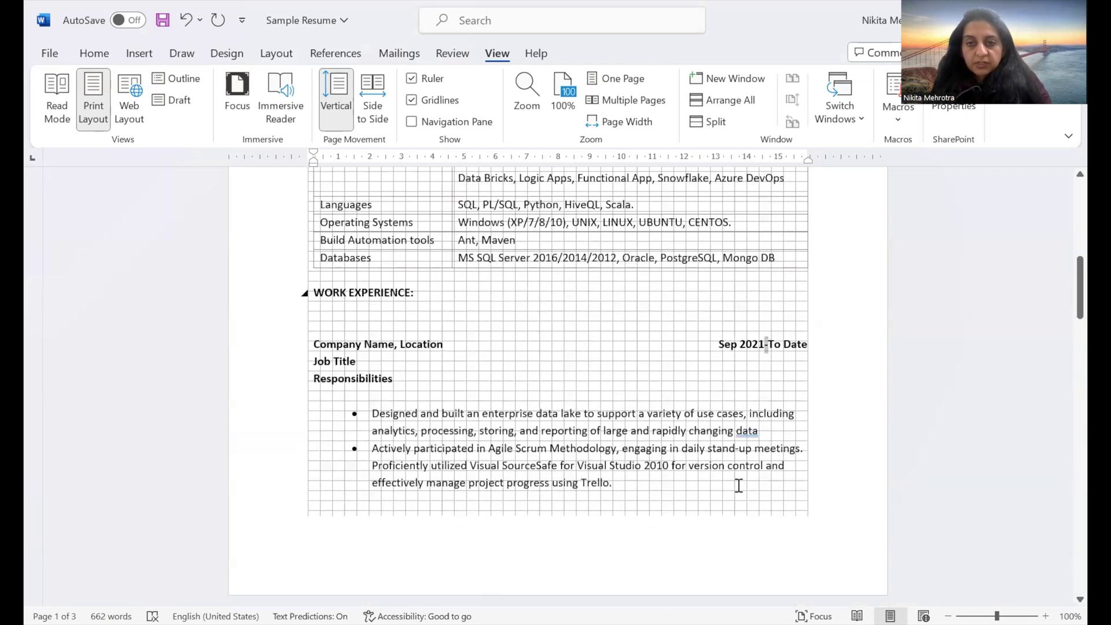
scroll(757, 450, "down", 2)
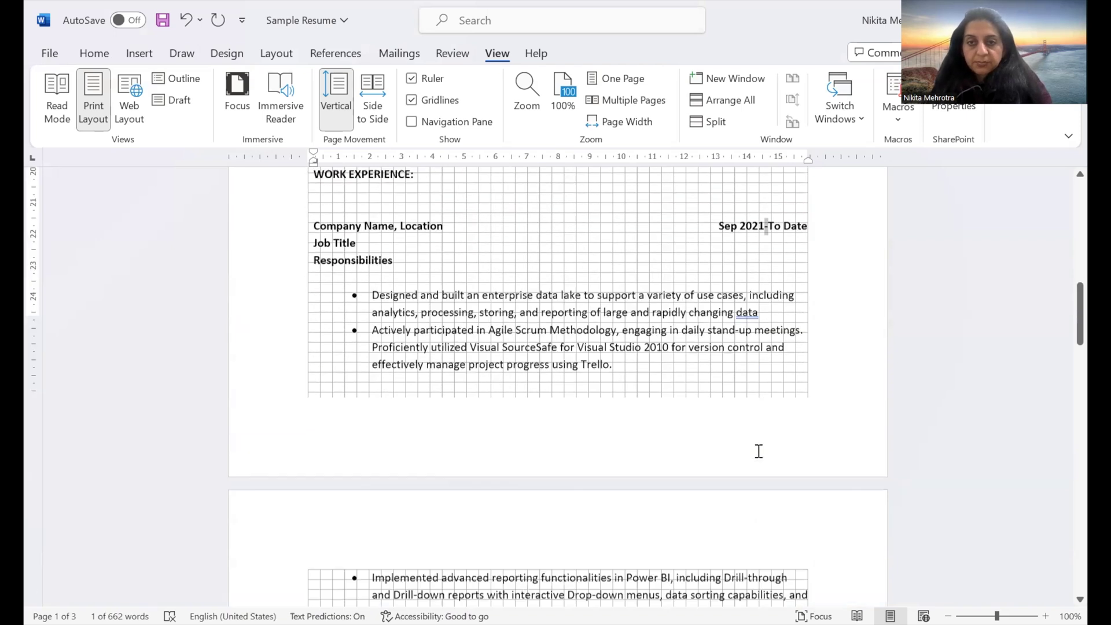
scroll(757, 450, "down", 8)
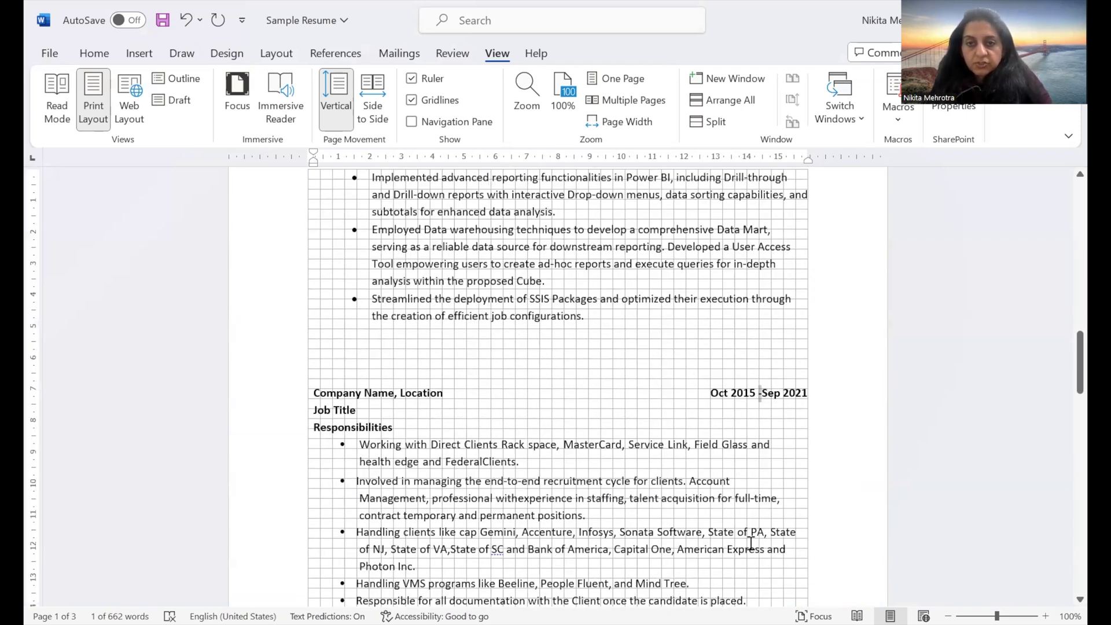
scroll(751, 544, "down", 5)
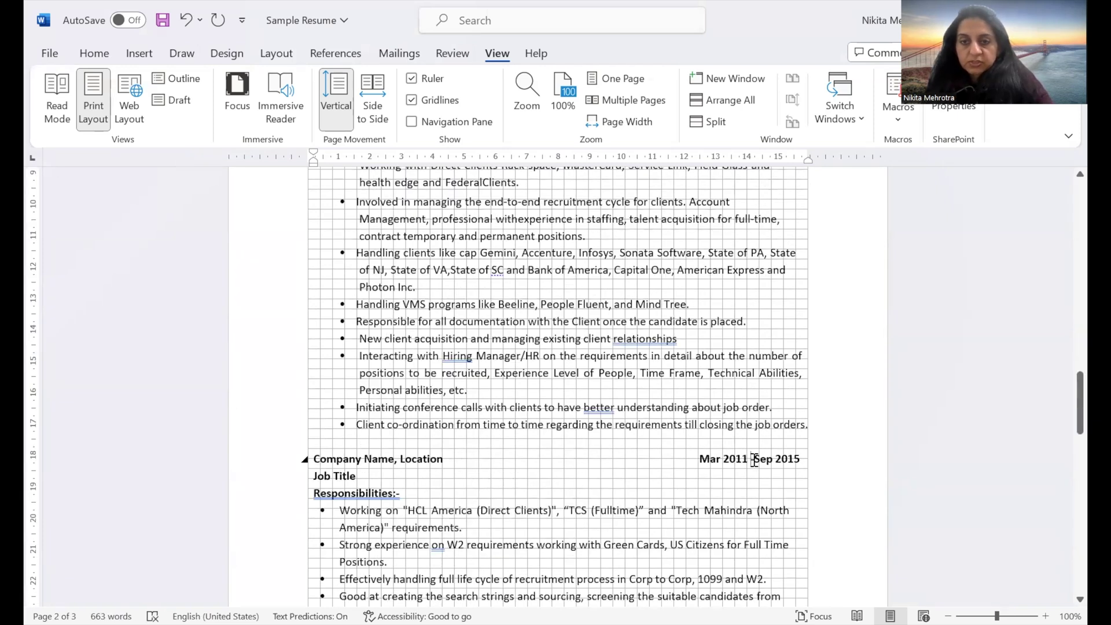
left_click(752, 459)
left_click(700, 459)
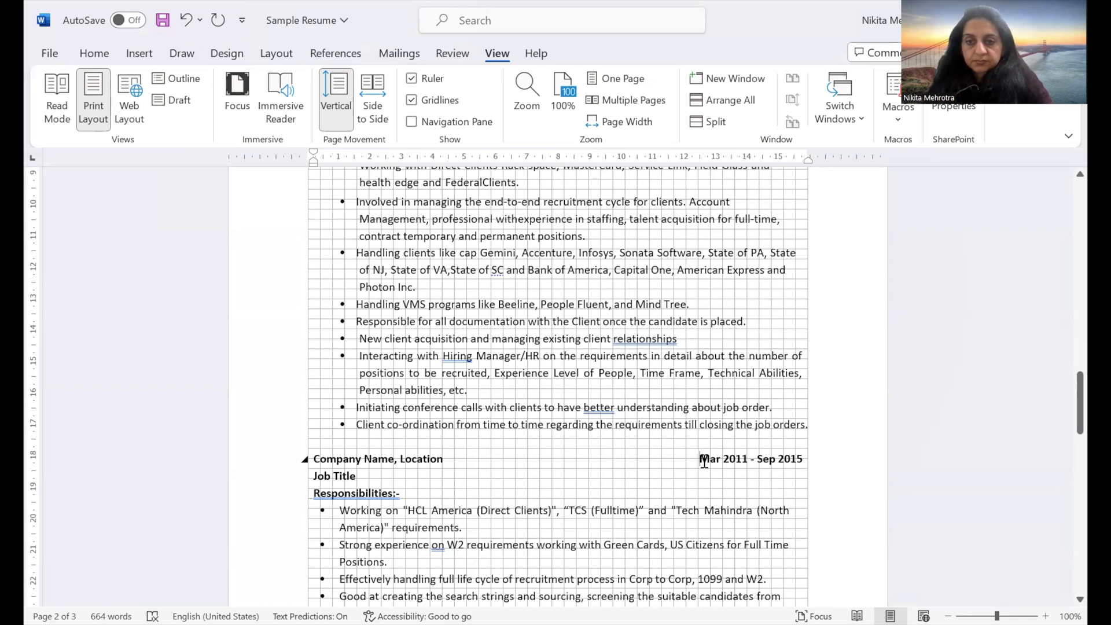
key("BackSpace")
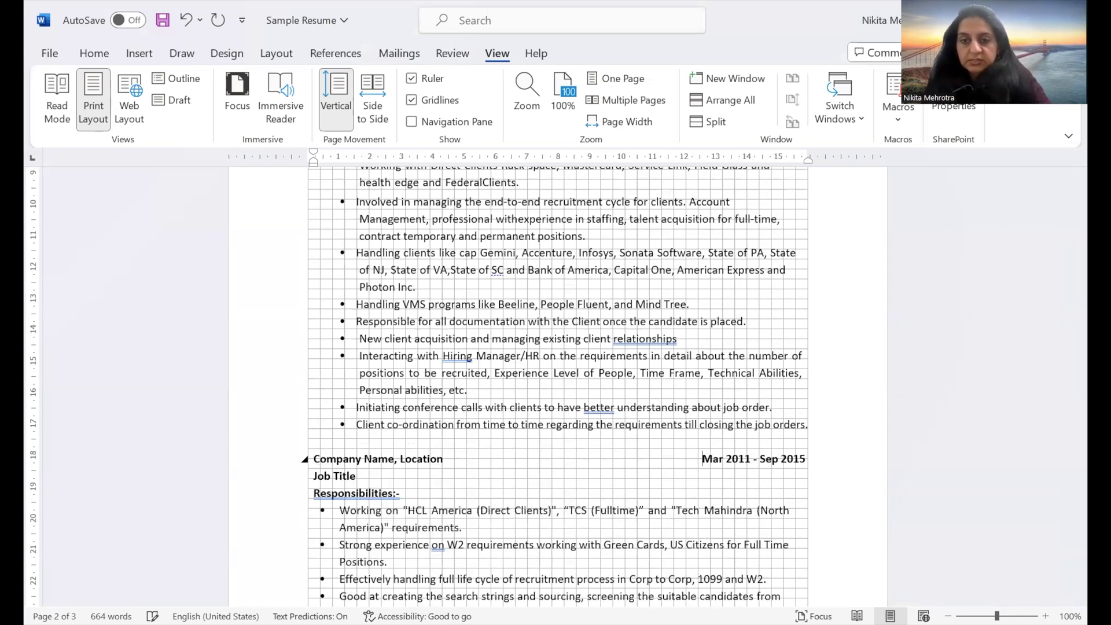
- Centre the three contact lines at the top of the résumé
scroll(721, 389, "up", 10)
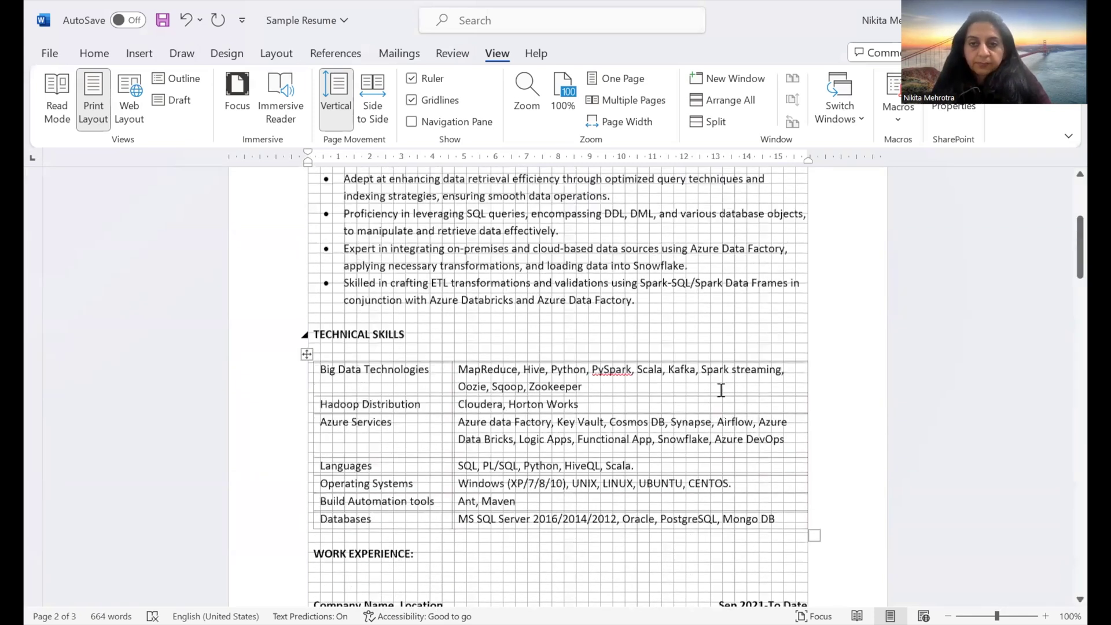
scroll(758, 471, "up", 4)
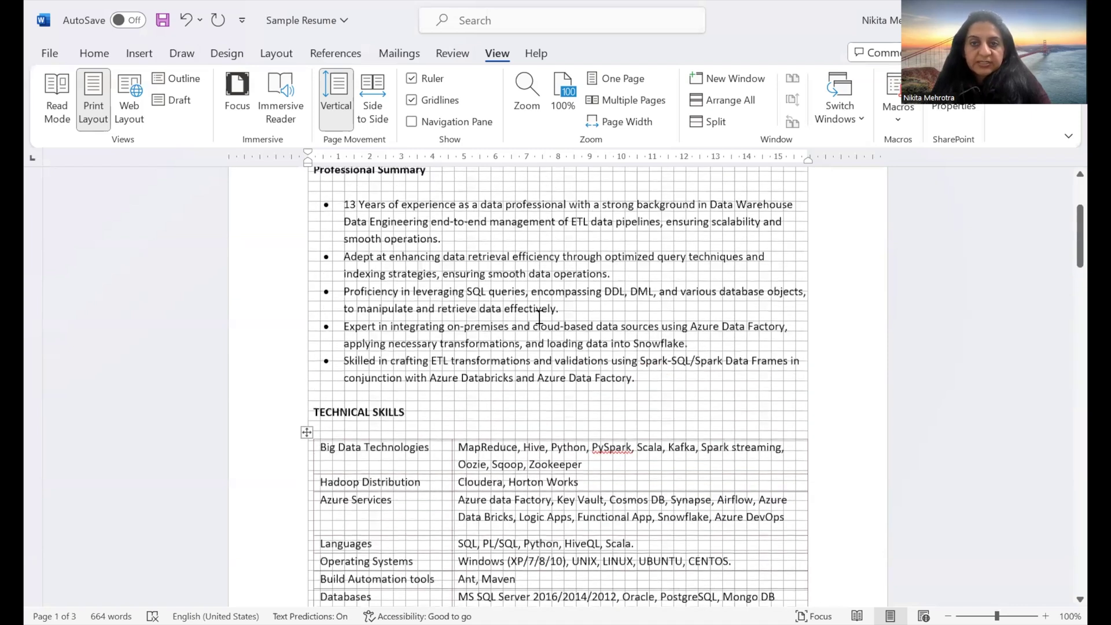
scroll(539, 317, "up", 3)
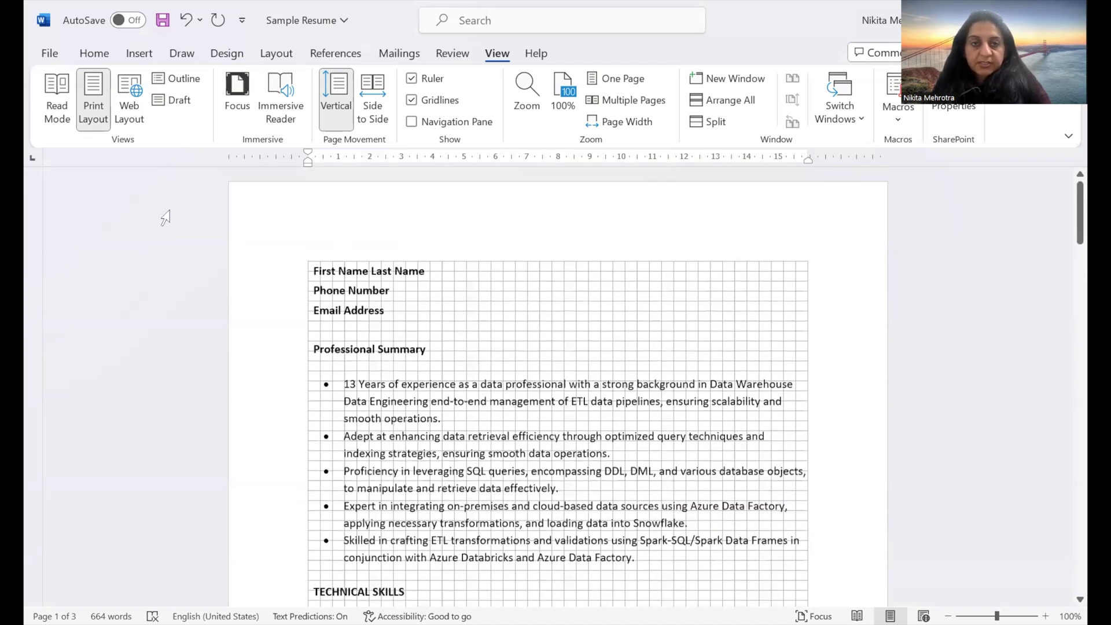
left_click_drag(314, 271, 386, 311)
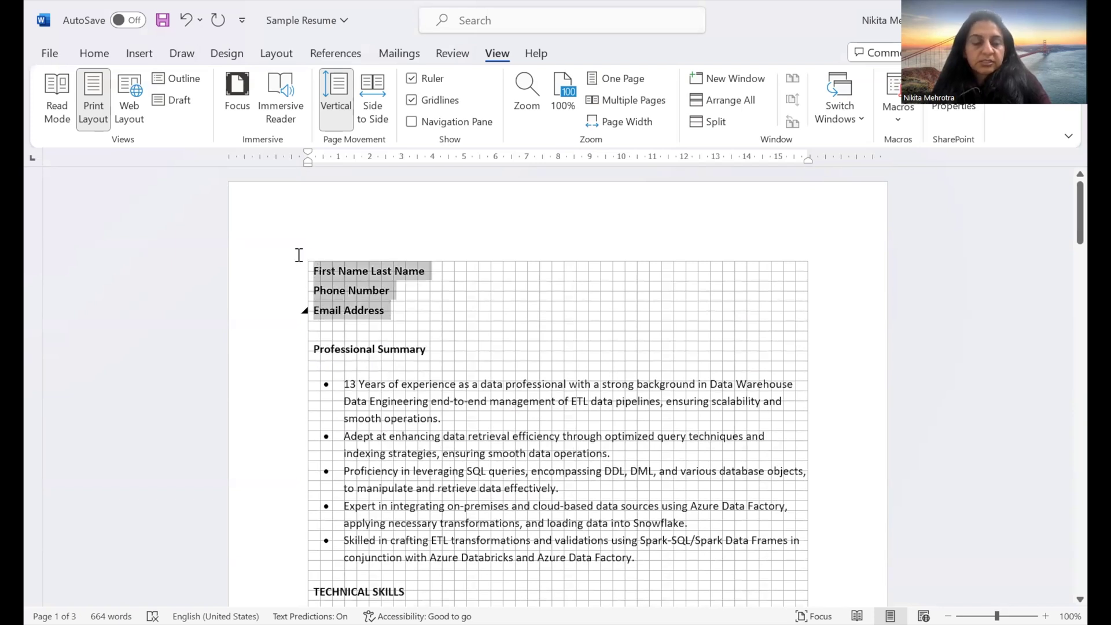
left_click(94, 53)
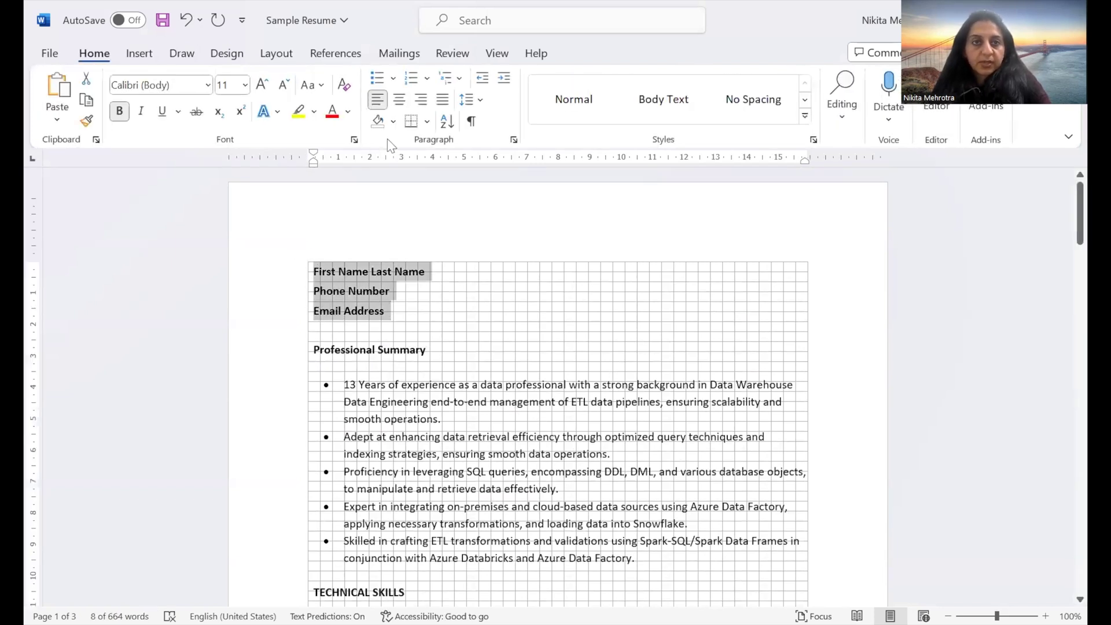
left_click(399, 102)
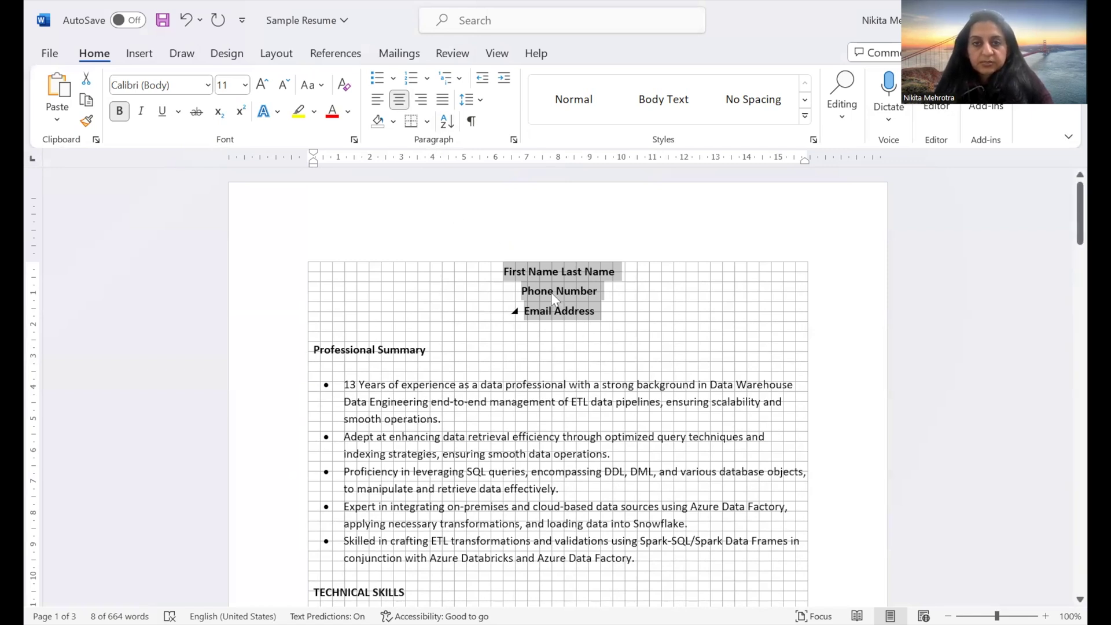
- Convert the First Name Last Name line to all capitals with Shift+F3
left_click(505, 272)
triple_click(605, 280)
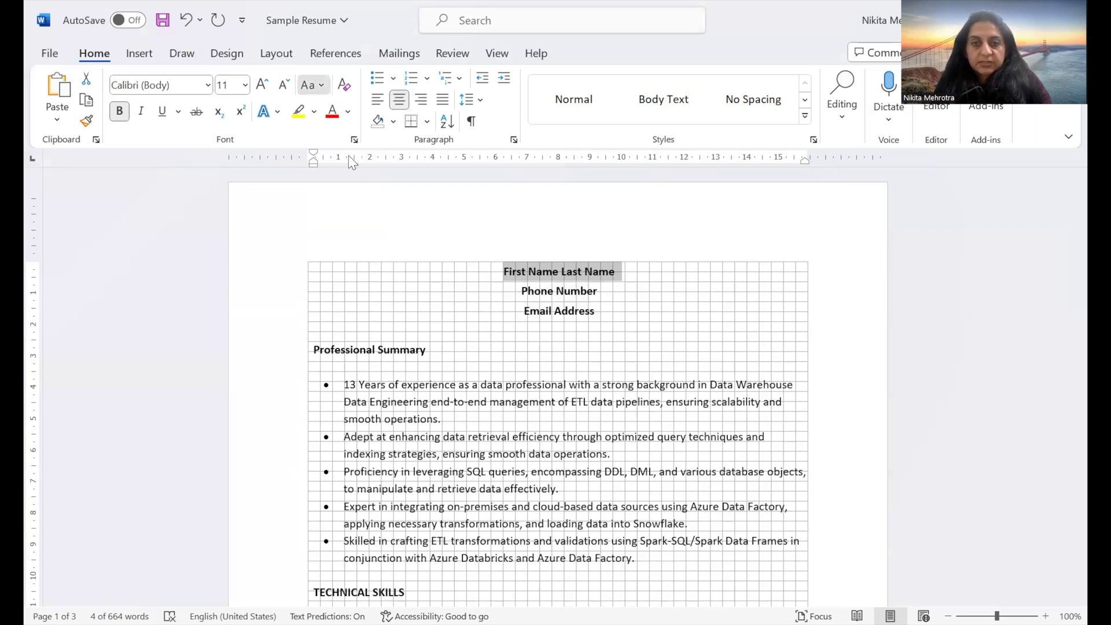
key("shift+F3")
- Select the Professional Summary heading line to inspect its indent
scroll(429, 347, "down", 2)
left_click(316, 265)
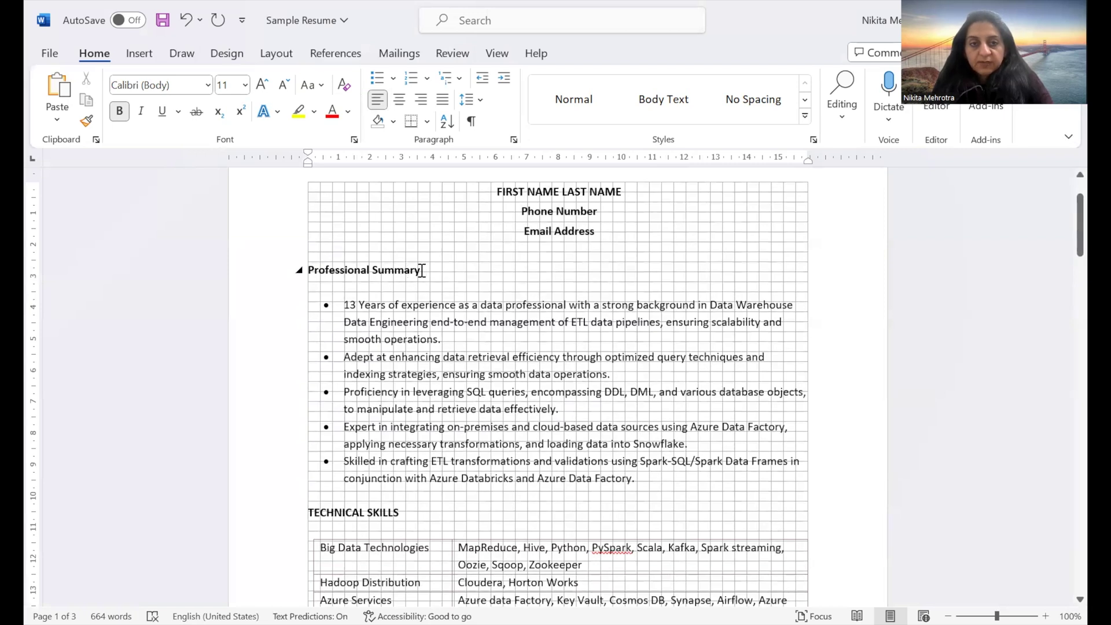
left_click_drag(422, 270, 313, 265)
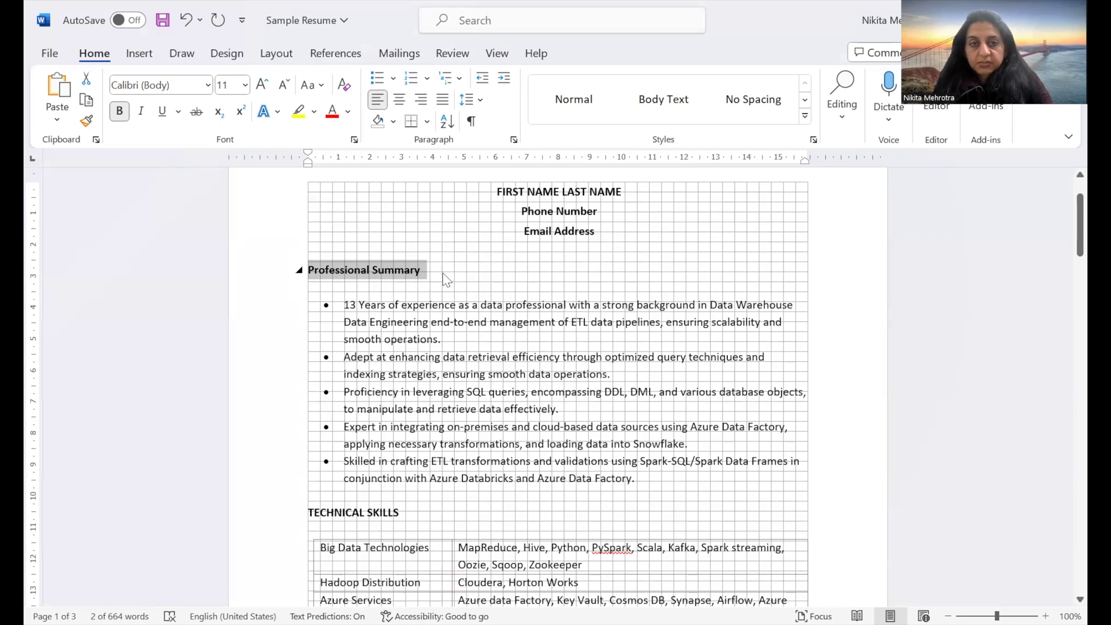
scroll(423, 255, "down", 3)
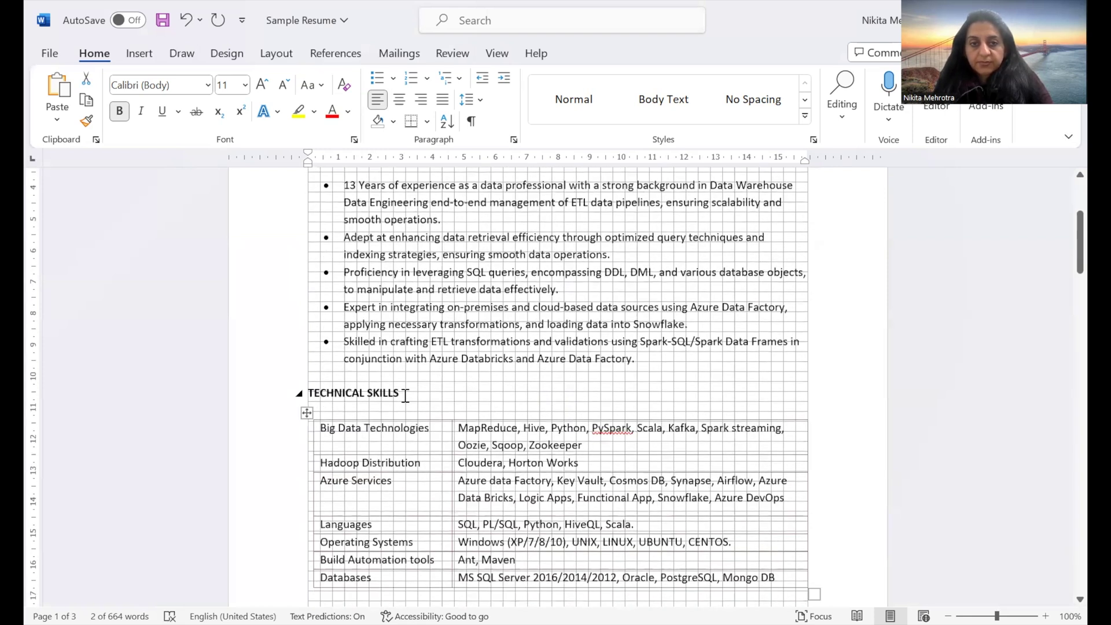
left_click_drag(406, 395, 309, 393)
scroll(320, 294, "down", 8)
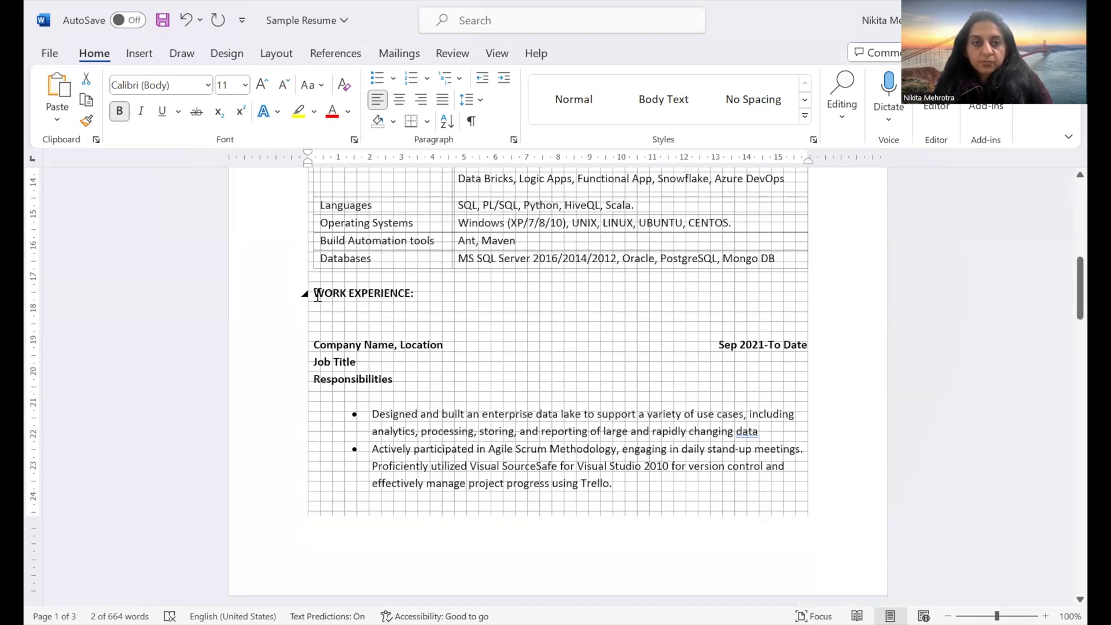
key("ctrl+Home")
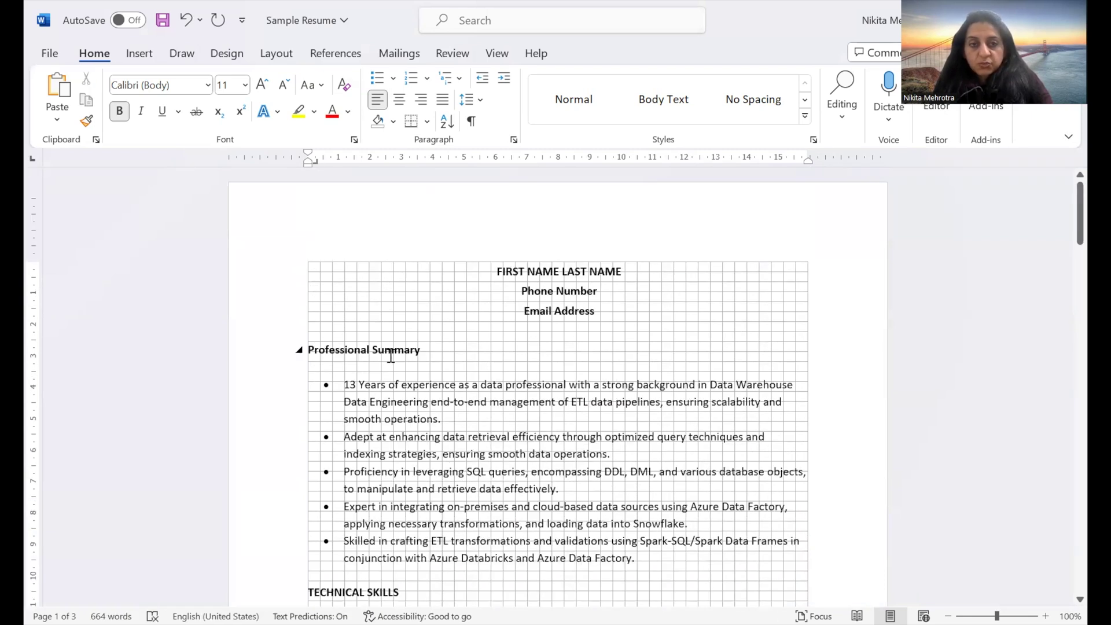
scroll(391, 356, "down", 3)
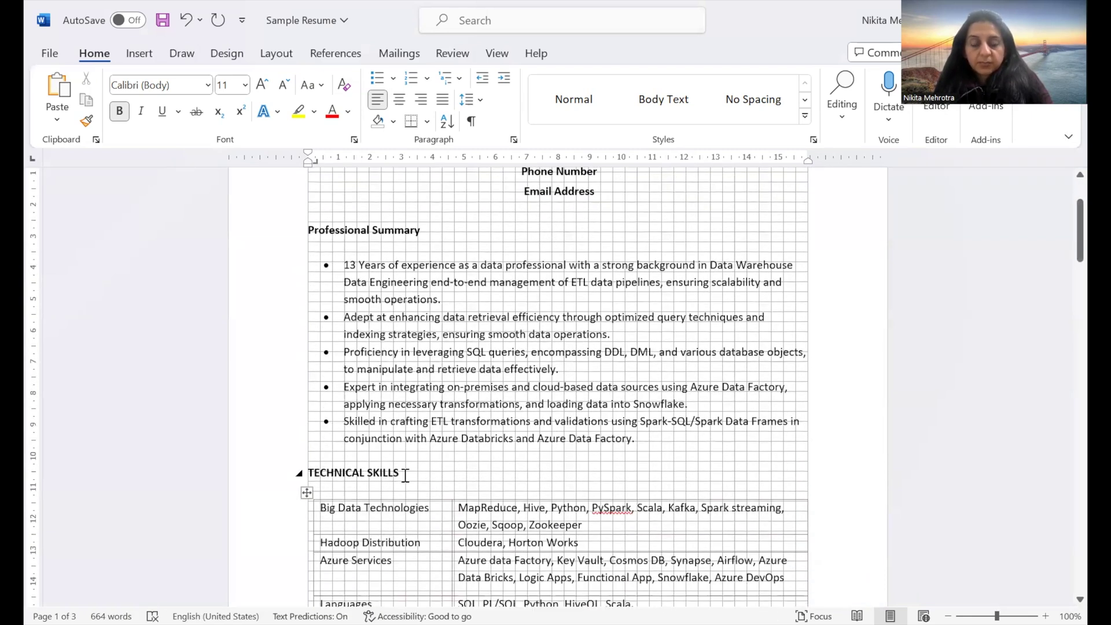
left_click(422, 230)
triple_click(337, 220)
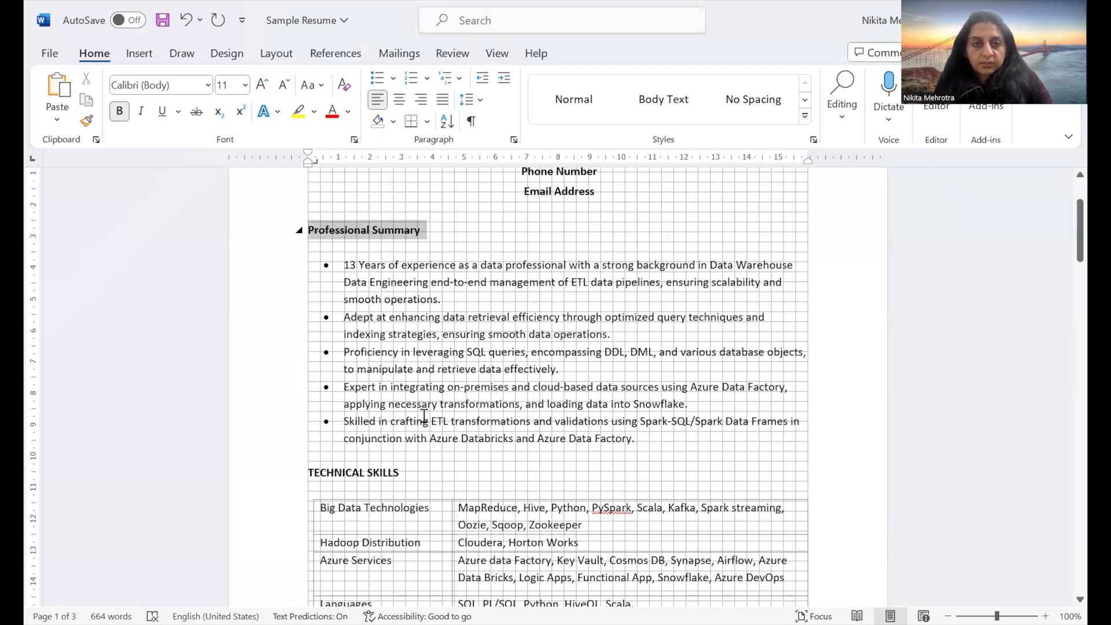
scroll(426, 412, "down", 5)
scroll(327, 397, "down", 3)
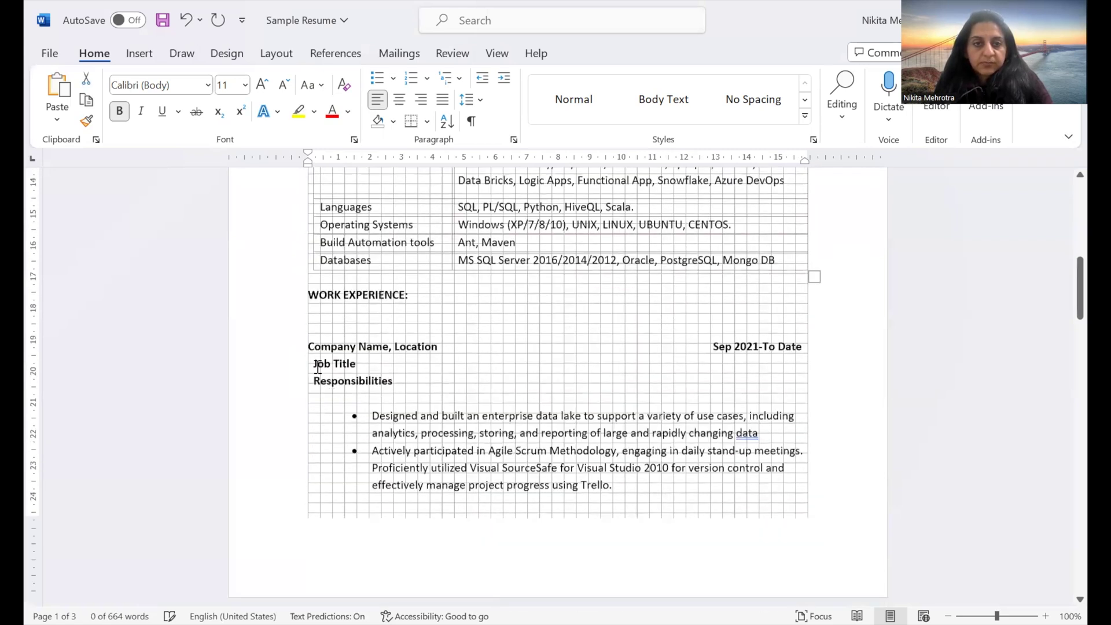
- Remove the left indent so the first job's Job Title line sits flush left
left_click(314, 363)
key("BackSpace")
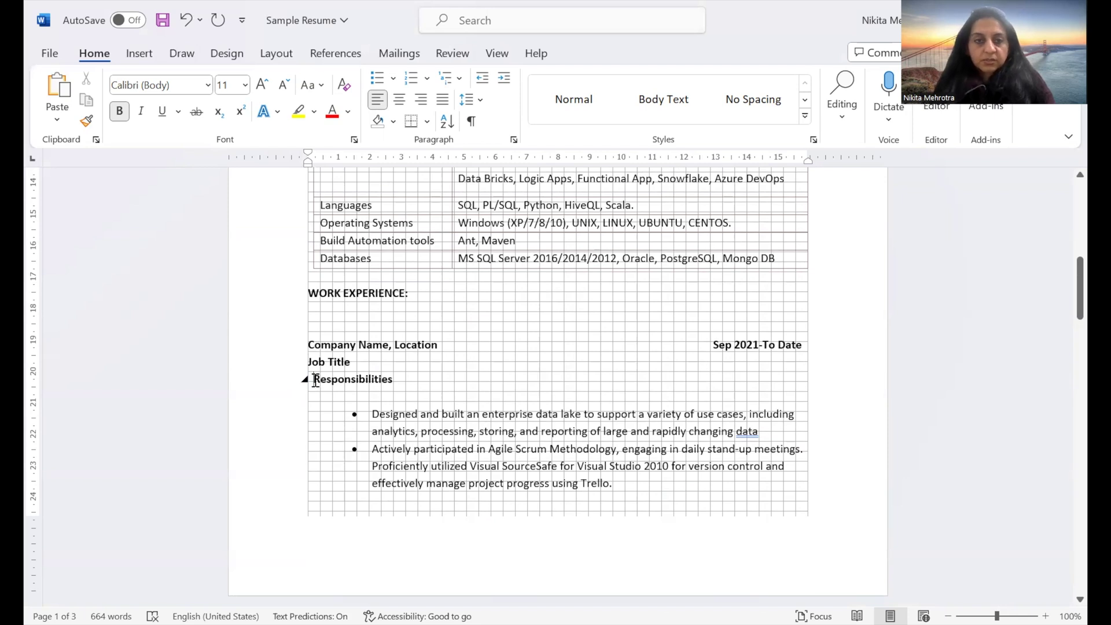
scroll(426, 460, "down", 4)
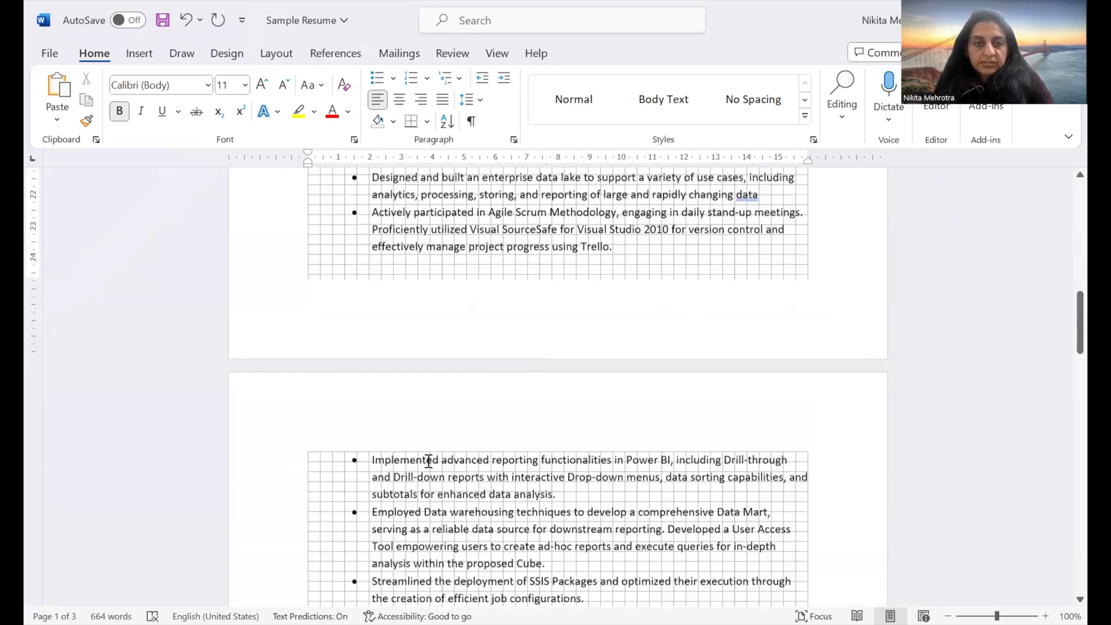
scroll(429, 461, "down", 5)
scroll(429, 461, "down", 4)
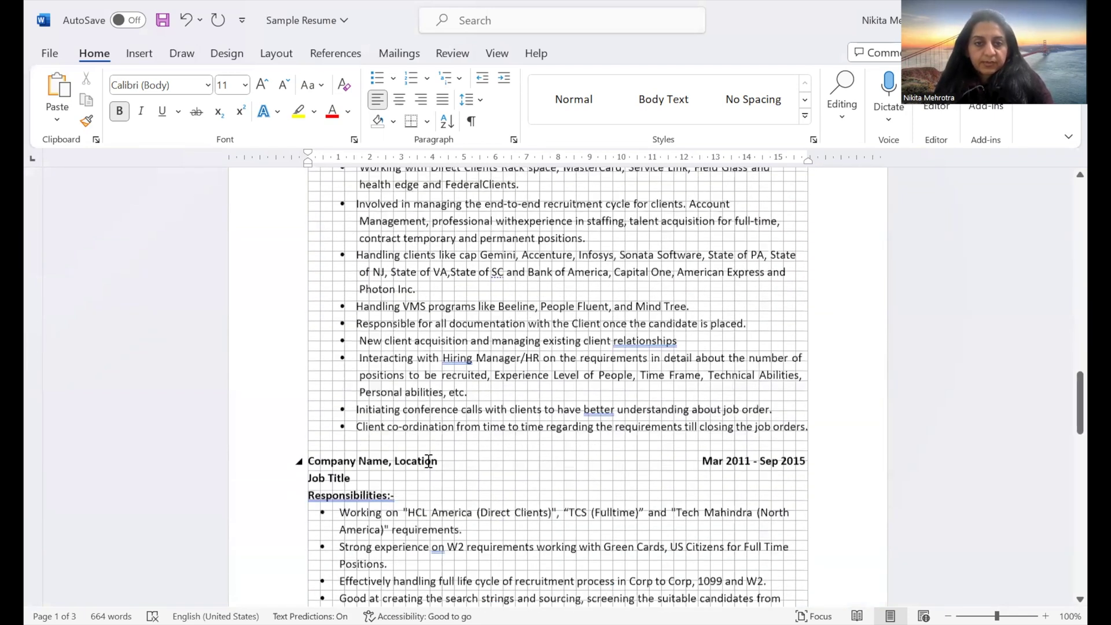
scroll(428, 461, "down", 3)
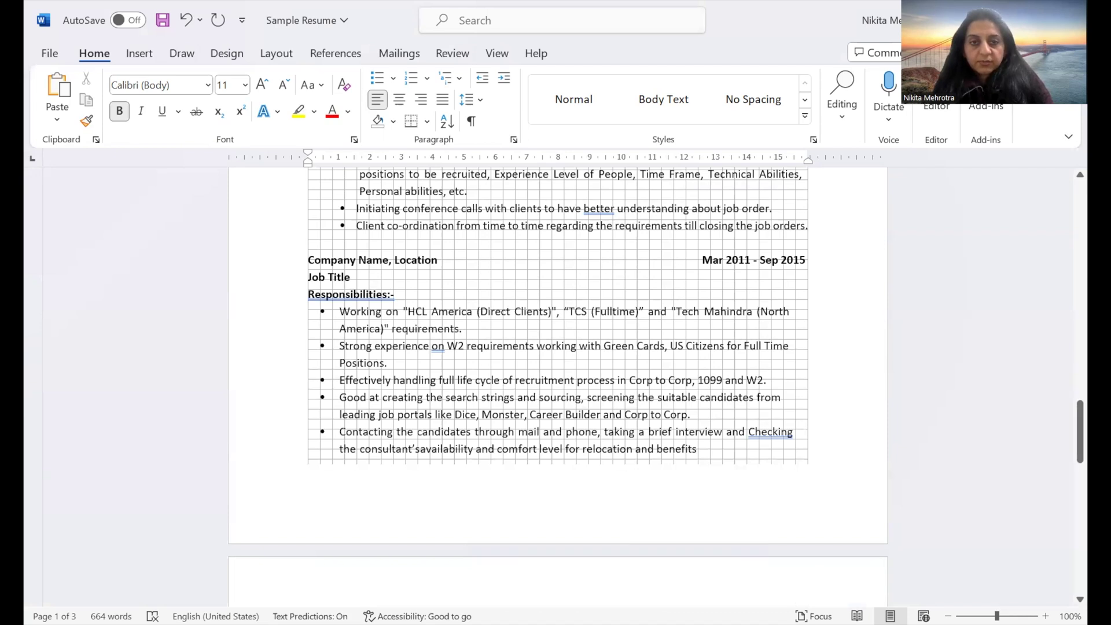
- Delete the stray dash after the Mar 2011 job's Responsibilities heading
key("BackSpace")
key("BackSpace")
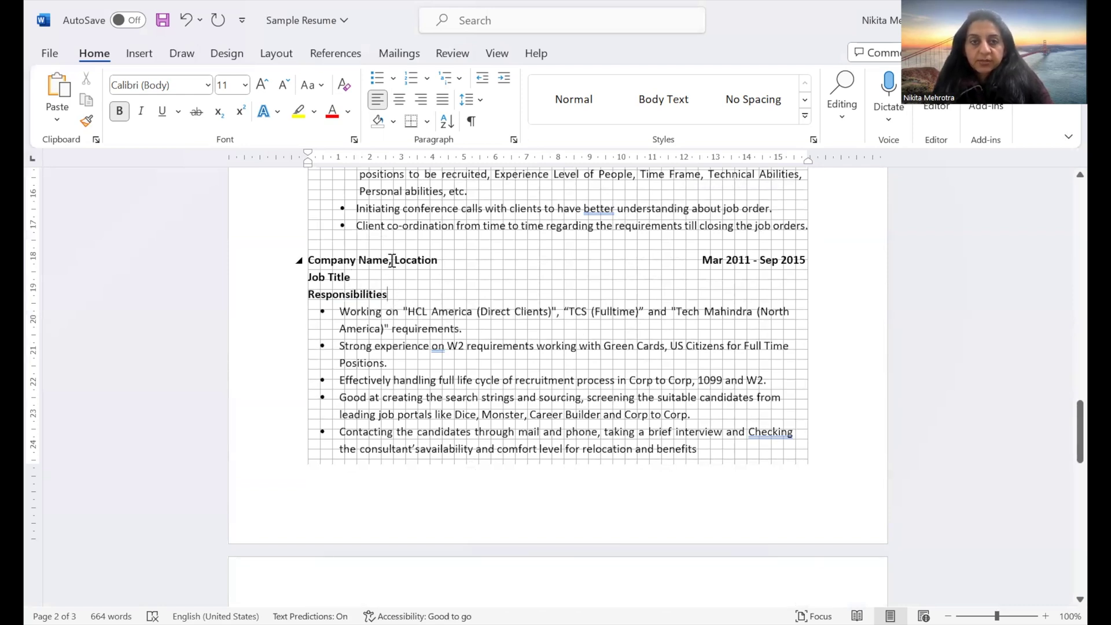
scroll(447, 275, "up", 3)
scroll(447, 275, "up", 2)
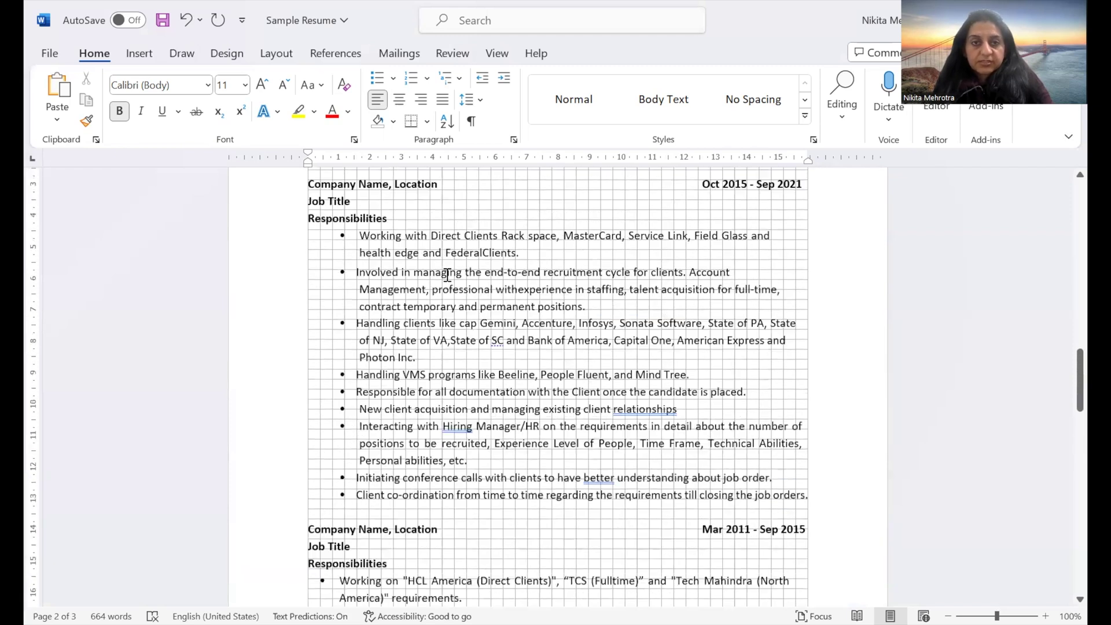
scroll(436, 322, "up", 4)
scroll(436, 322, "down", 6)
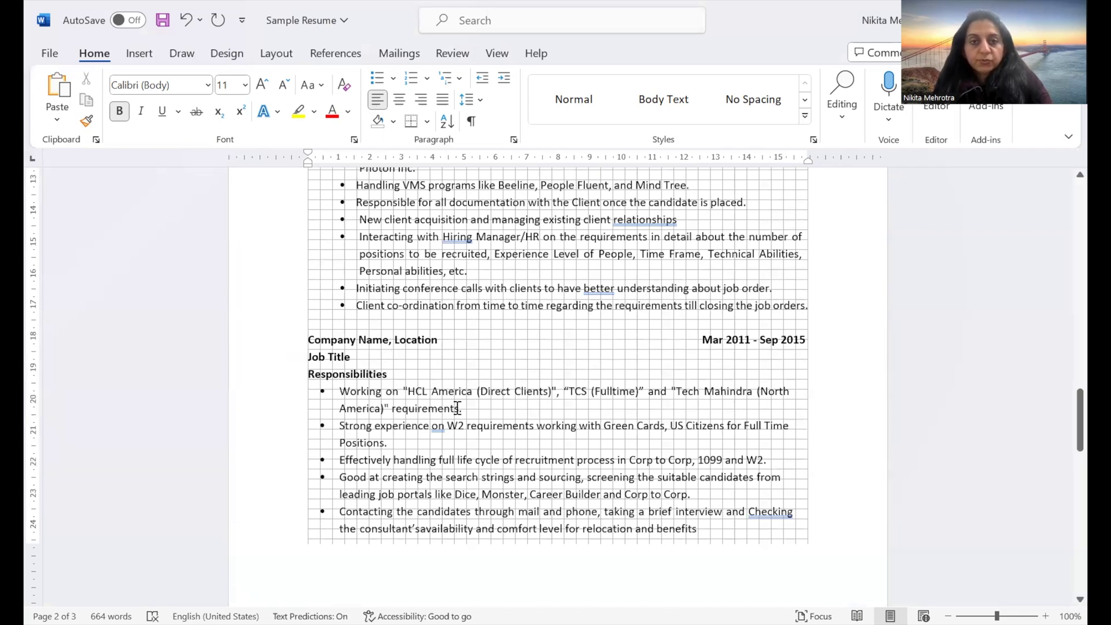
scroll(457, 408, "up", 10)
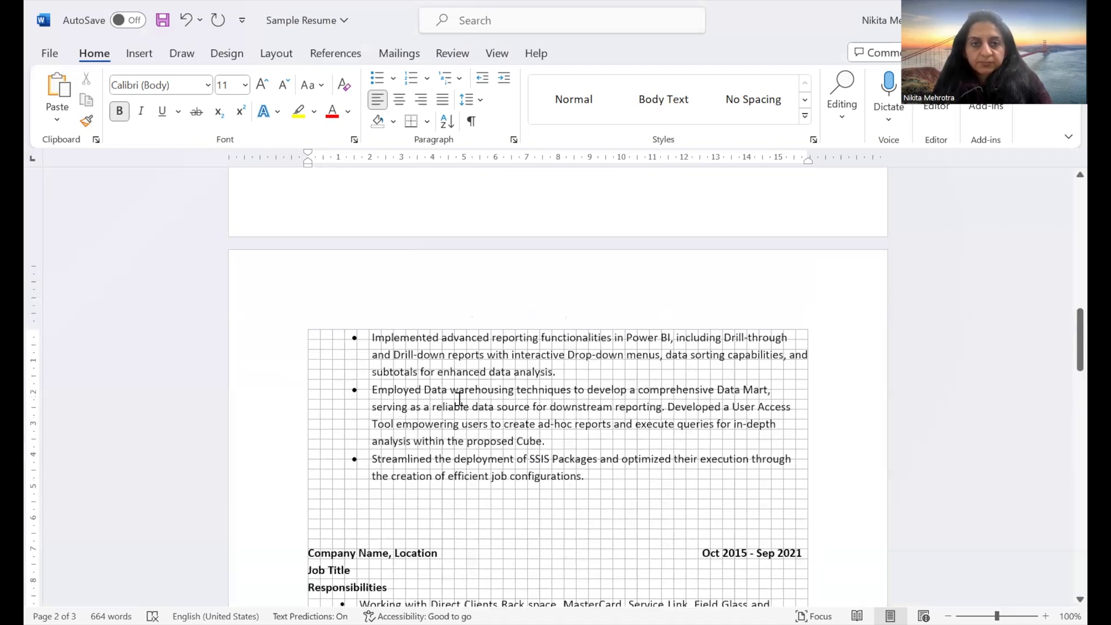
scroll(459, 399, "up", 9)
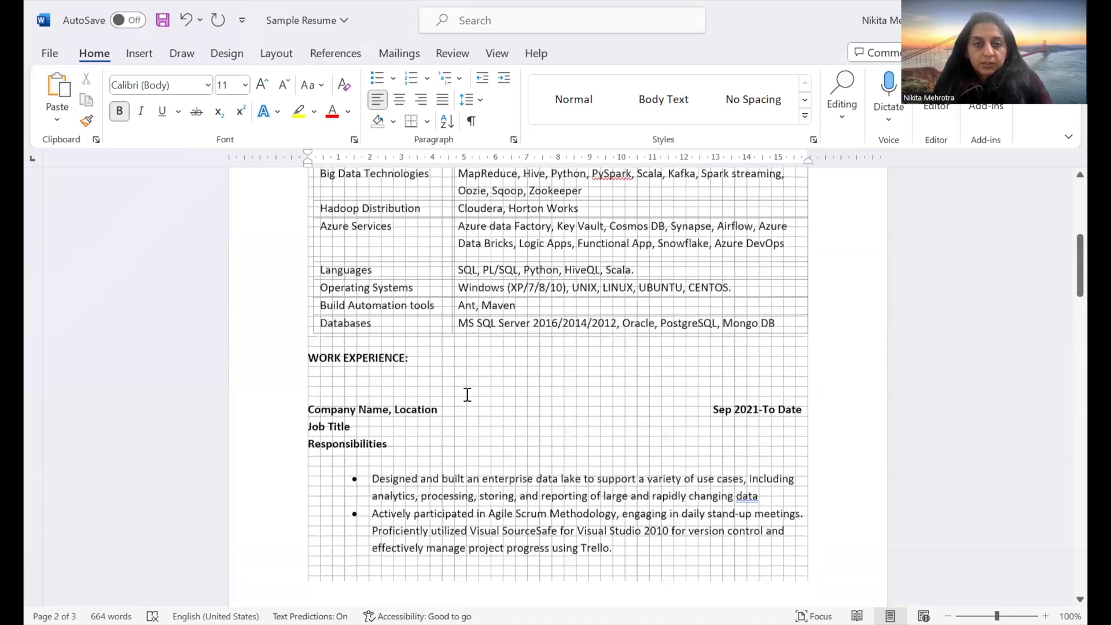
scroll(467, 395, "up", 5)
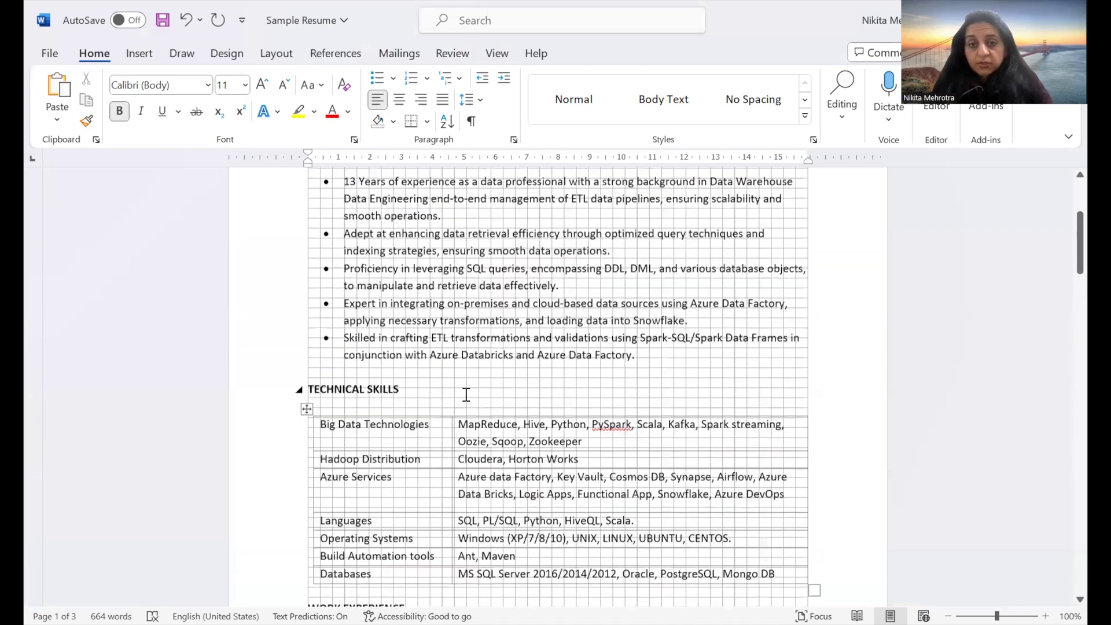
scroll(467, 394, "down", 3)
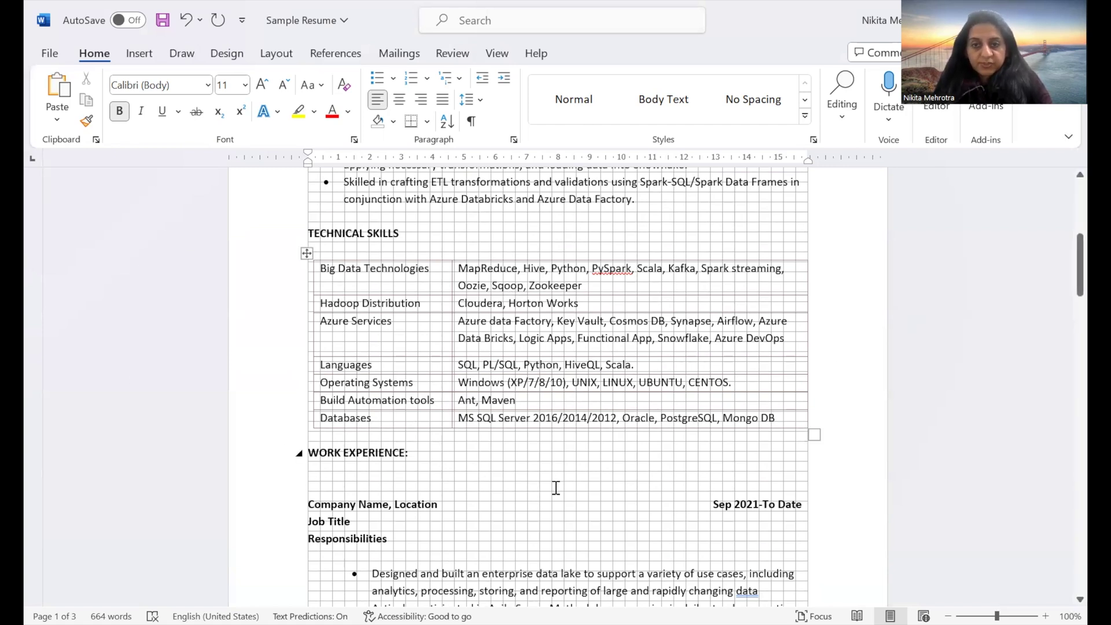
scroll(776, 454, "up", 3)
scroll(777, 456, "down", 3)
scroll(776, 457, "down", 1)
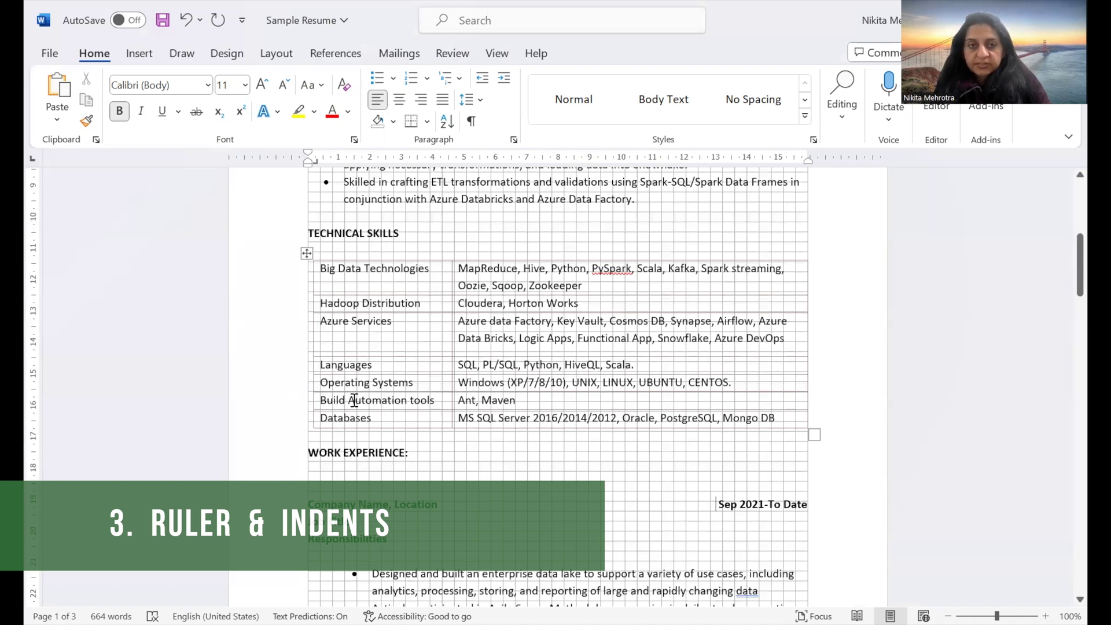
scroll(354, 399, "up", 4)
scroll(354, 400, "up", 3)
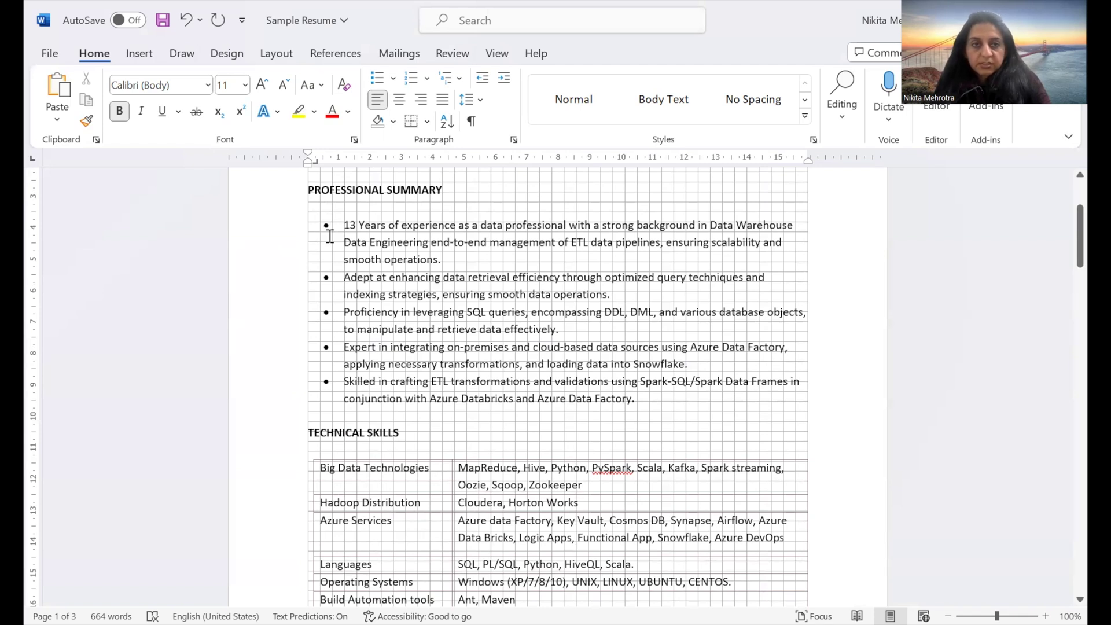
scroll(333, 347, "down", 2)
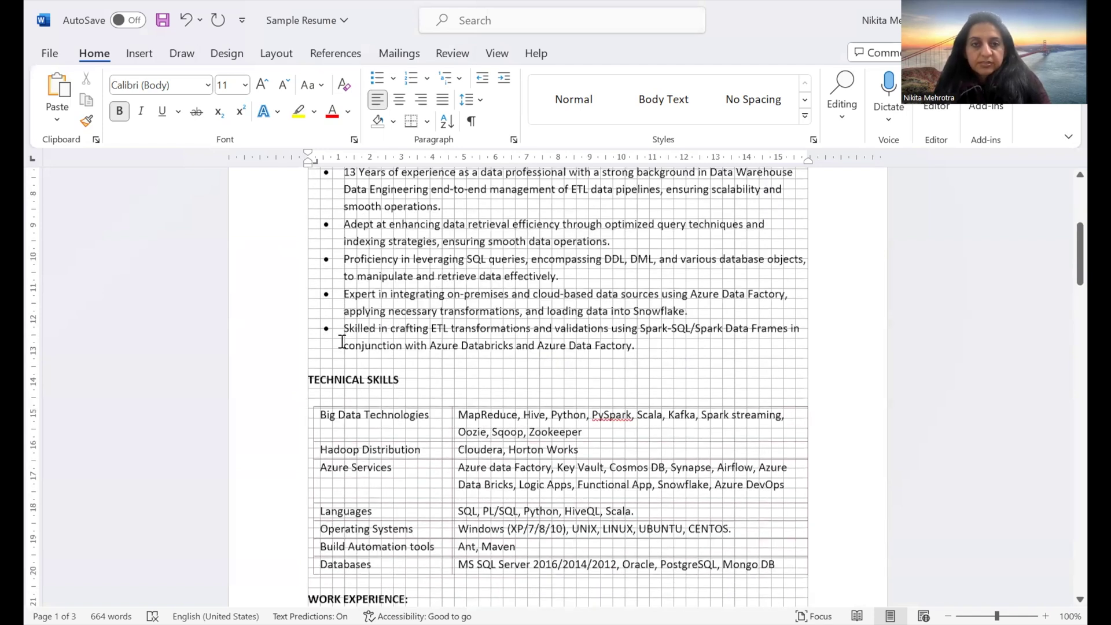
scroll(342, 342, "down", 7)
scroll(349, 292, "down", 8)
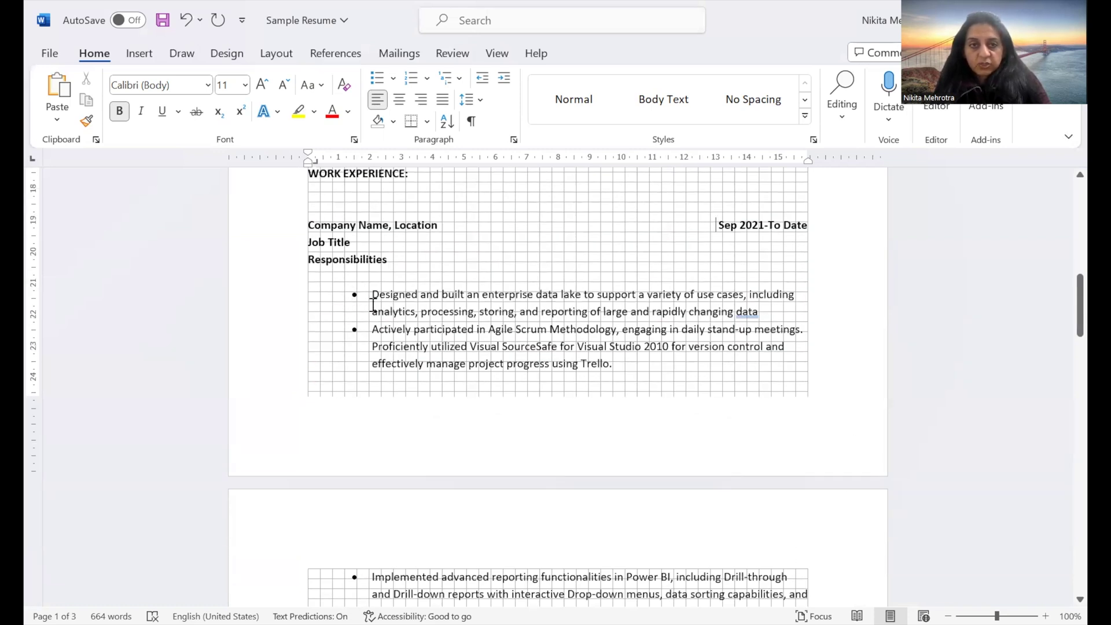
scroll(346, 298, "down", 3)
scroll(345, 298, "down", 4)
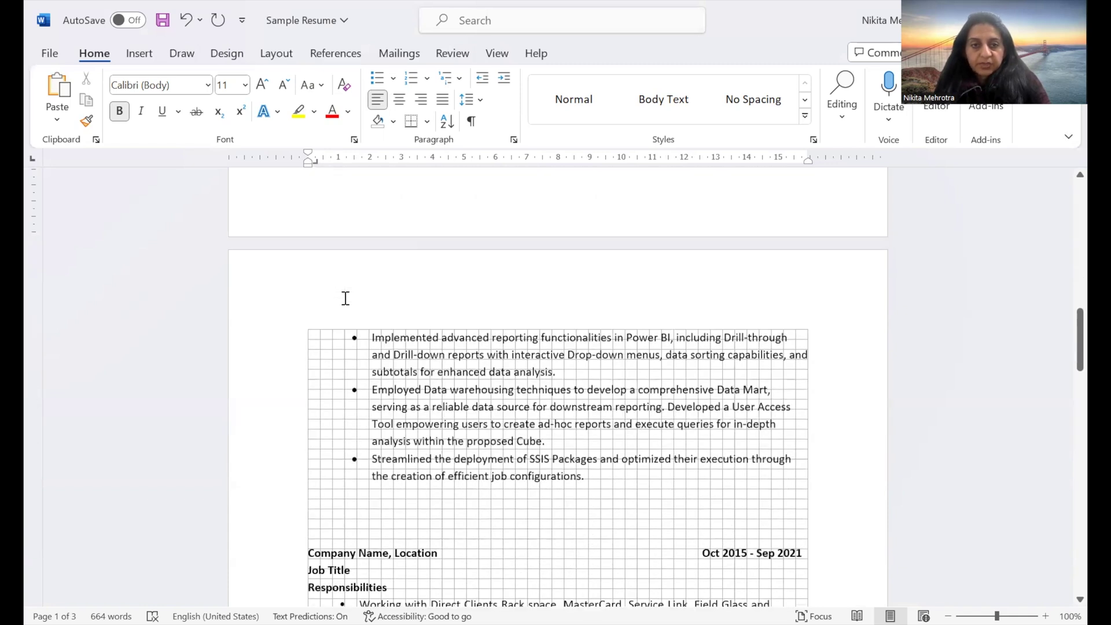
left_click_drag(372, 191, 416, 459)
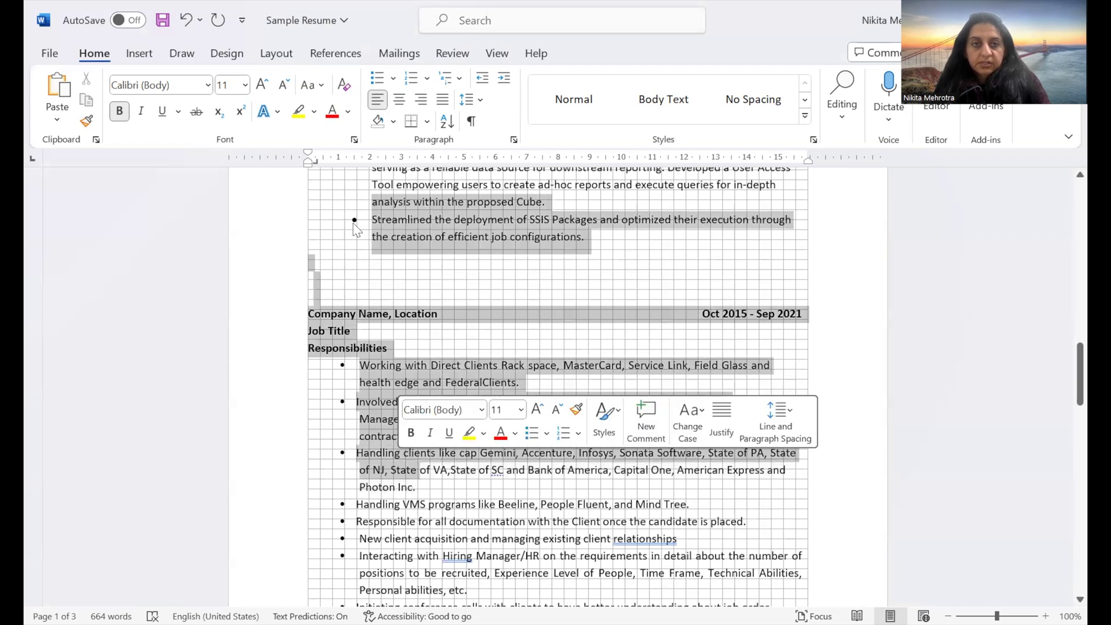
left_click(354, 221)
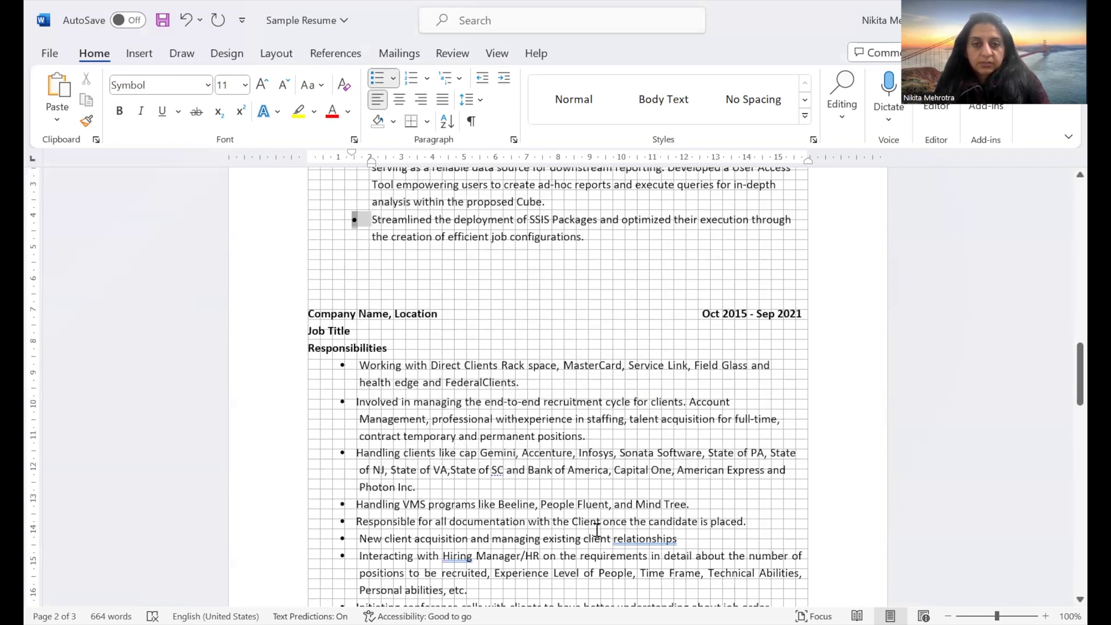
scroll(594, 524, "down", 6)
scroll(593, 521, "up", 10)
scroll(588, 453, "up", 1)
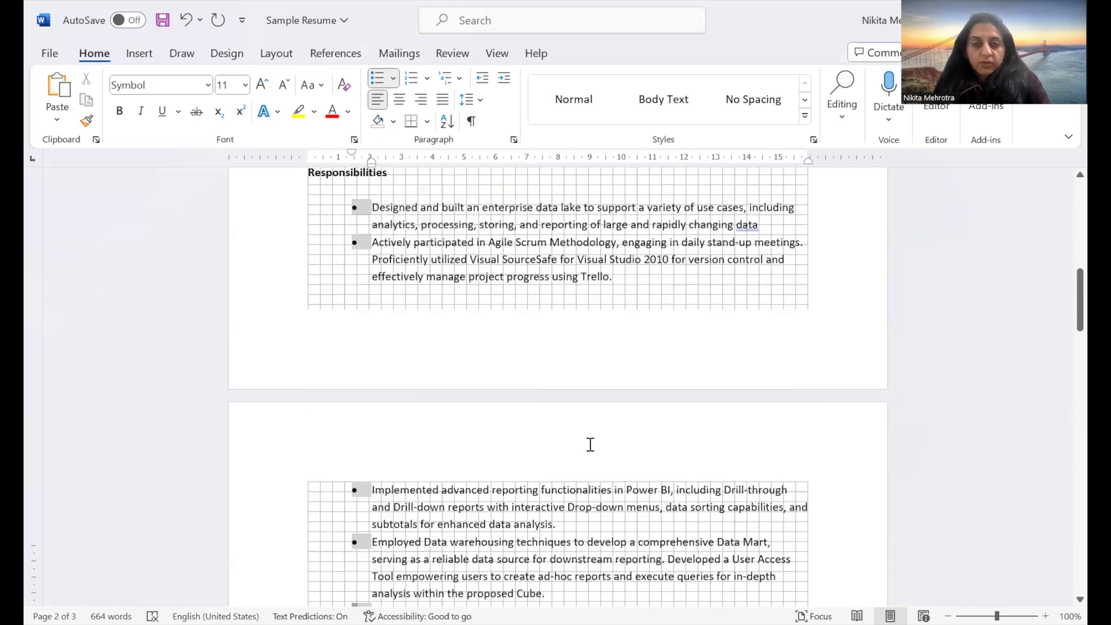
scroll(491, 360, "up", 12)
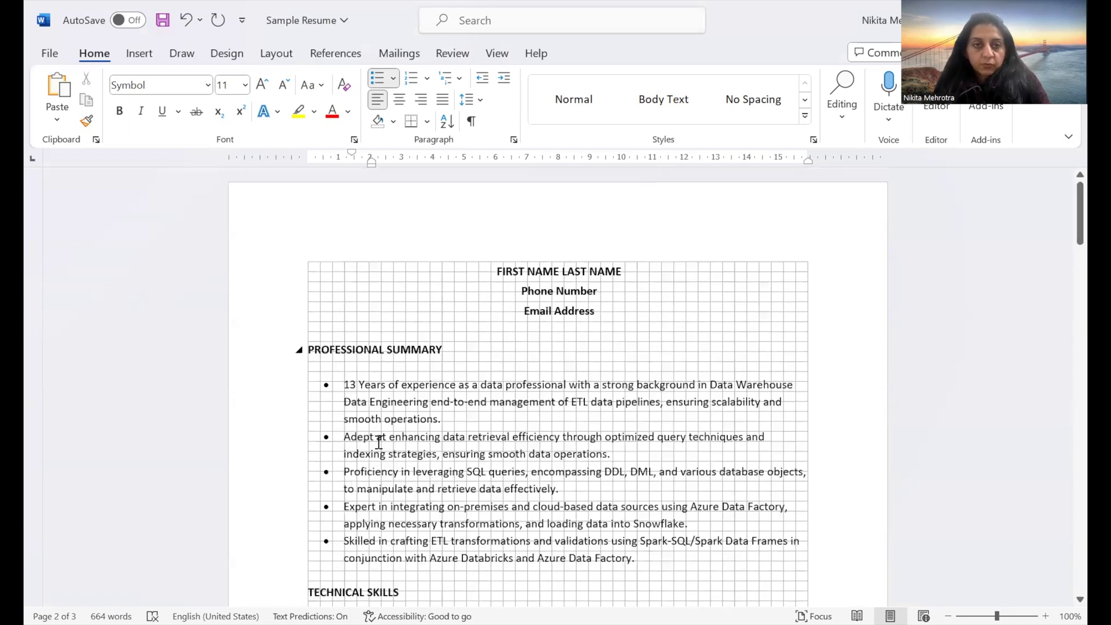
scroll(380, 394, "down", 1)
scroll(348, 382, "down", 1)
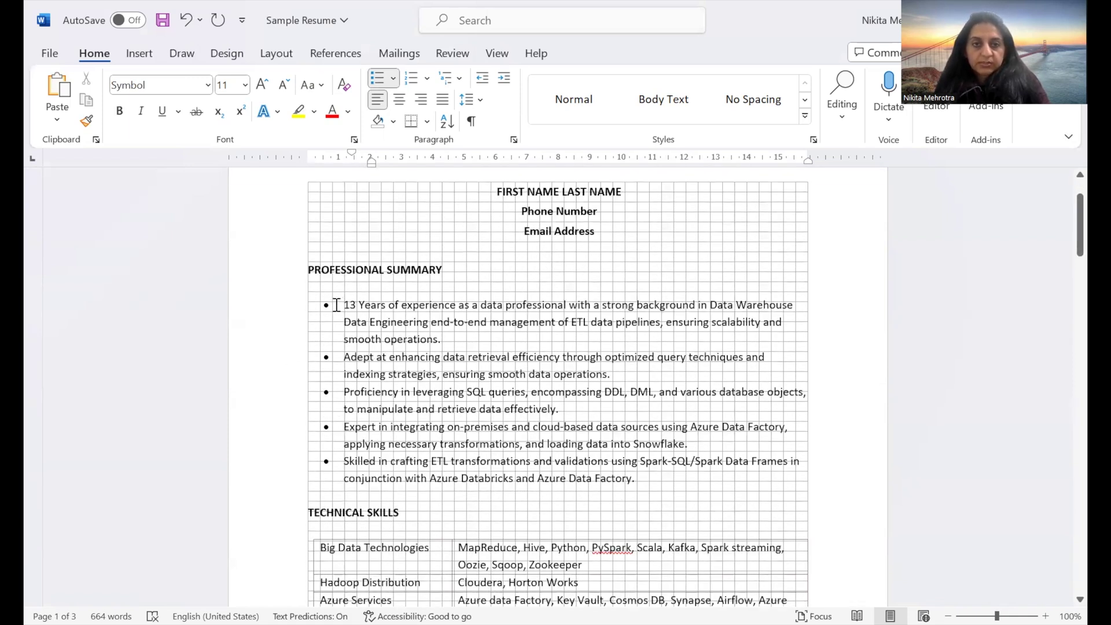
scroll(536, 461, "down", 3)
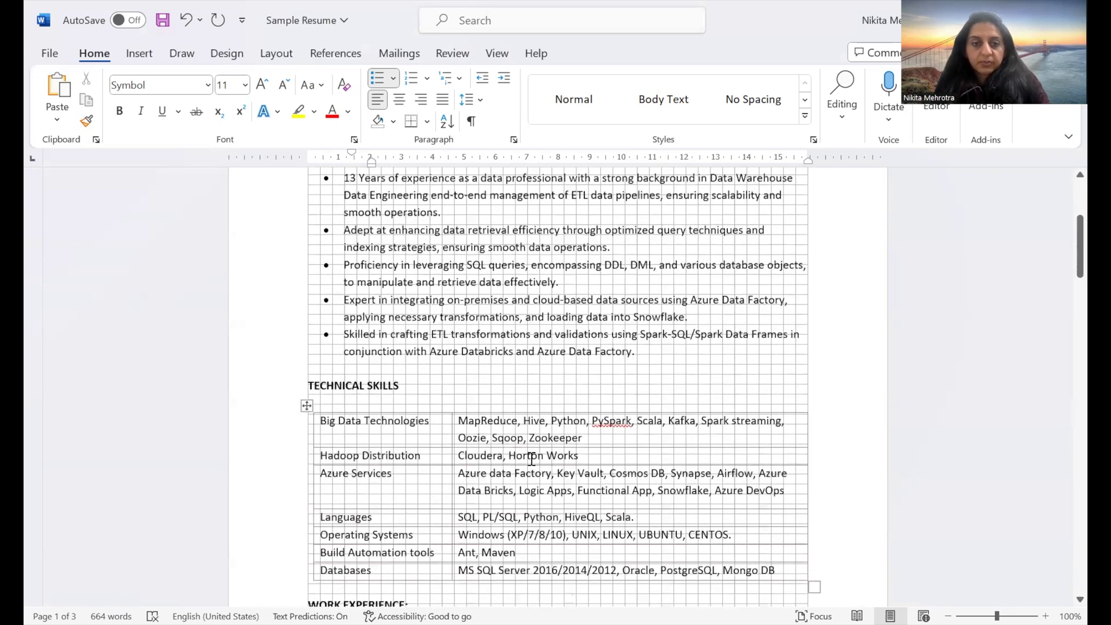
scroll(536, 454, "up", 1)
scroll(528, 462, "down", 3)
scroll(530, 459, "down", 2)
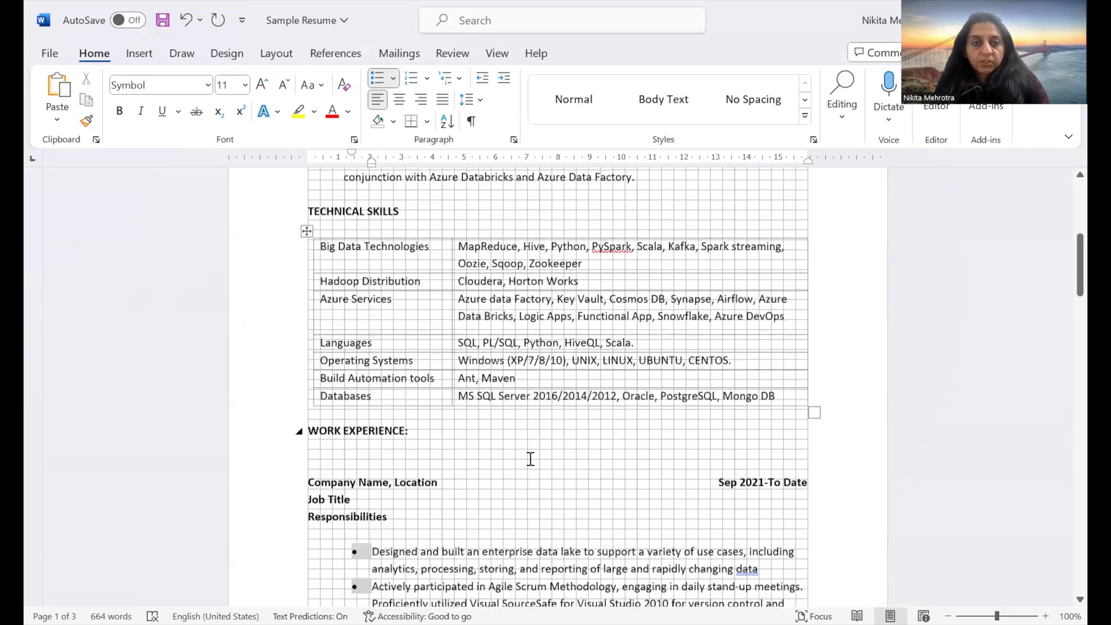
scroll(530, 458, "up", 2)
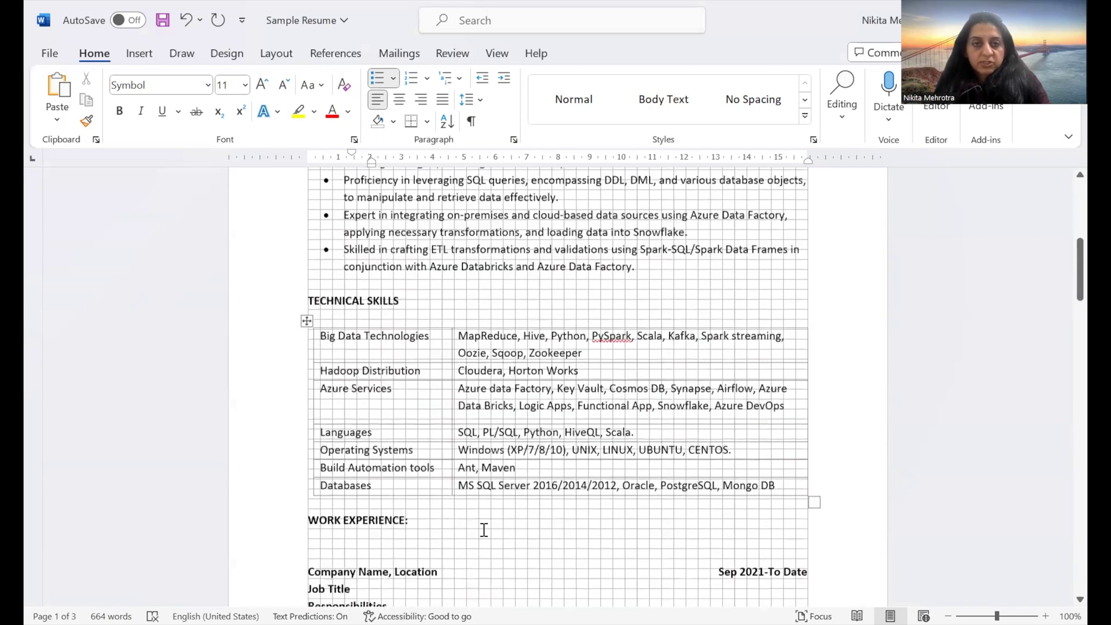
scroll(484, 528, "down", 5)
scroll(382, 301, "down", 3)
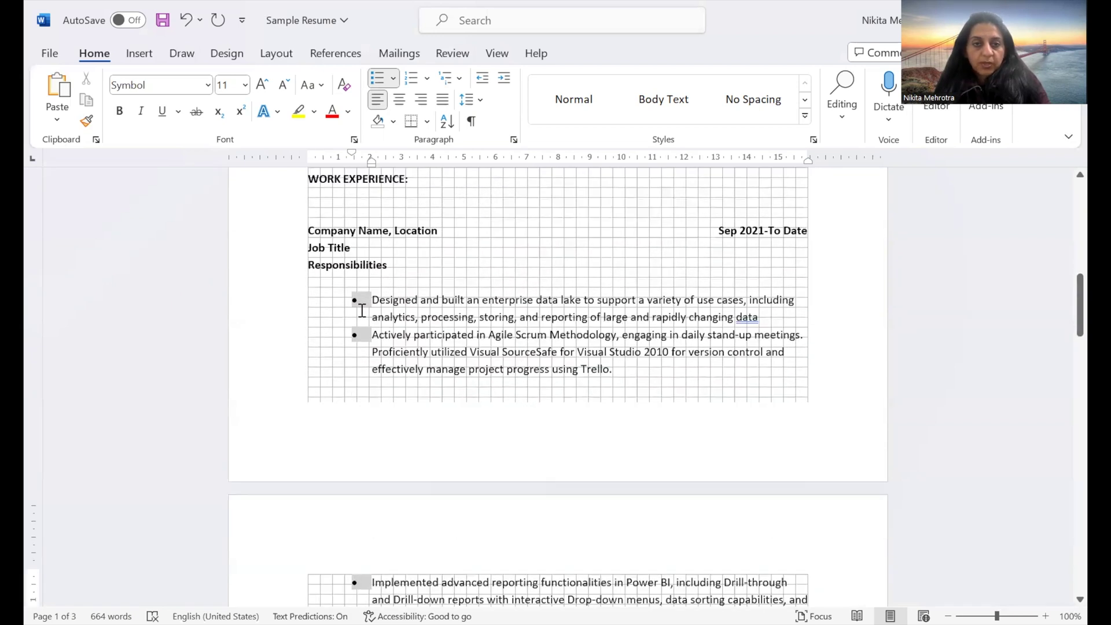
- Move the Sep 2021-To Date bullets' ruler indent left to match the summary bullets
left_click(372, 293)
left_click_drag(371, 293, 599, 343)
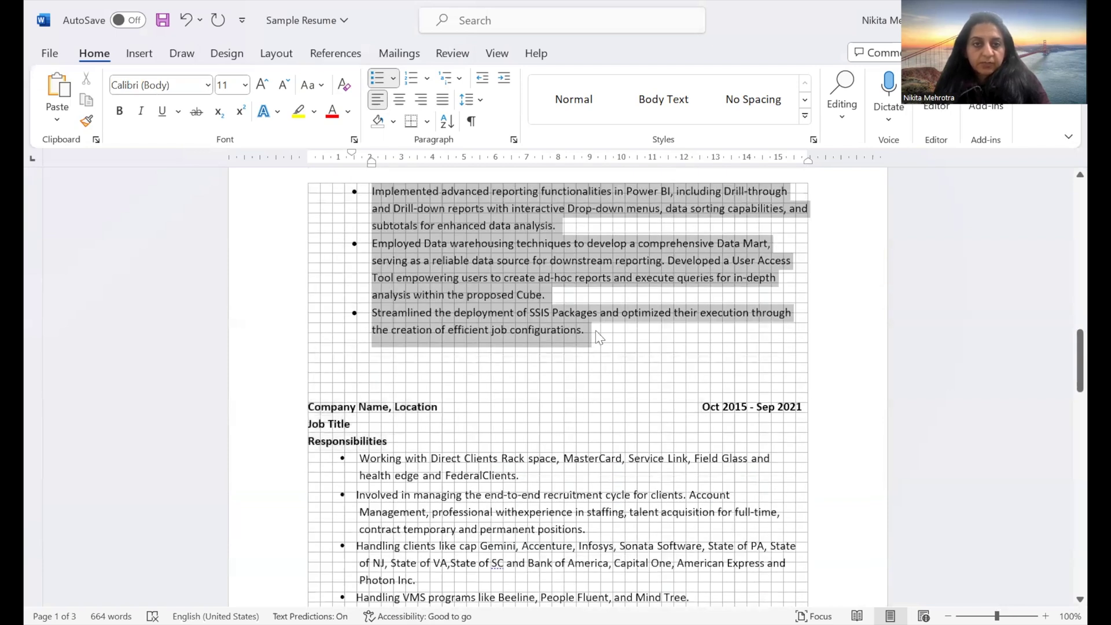
scroll(591, 308, "up", 12)
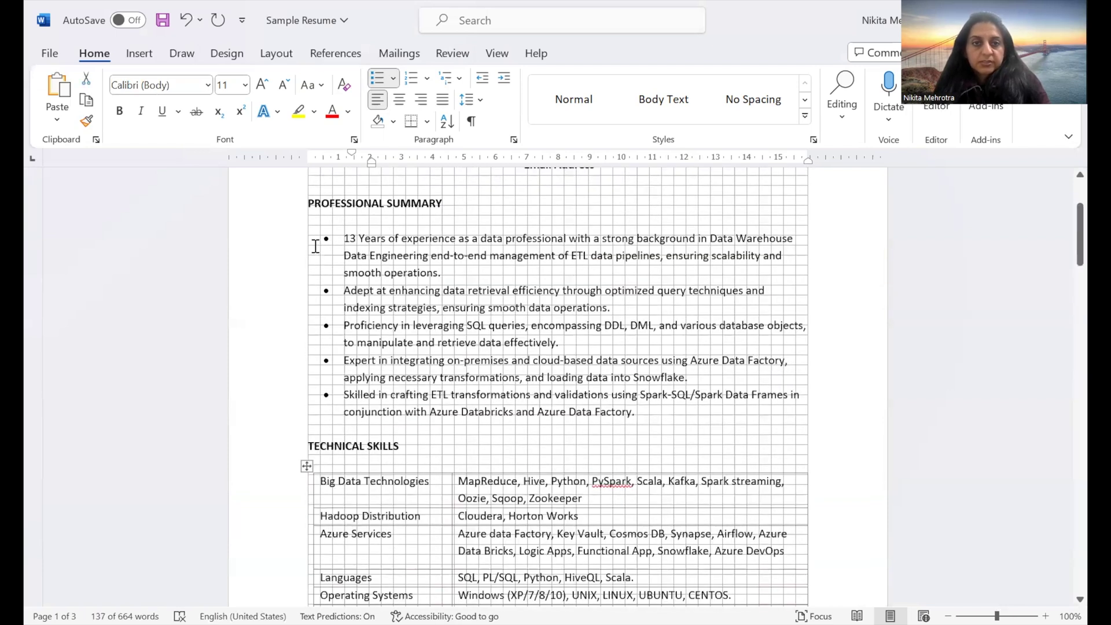
scroll(318, 246, "up", 5)
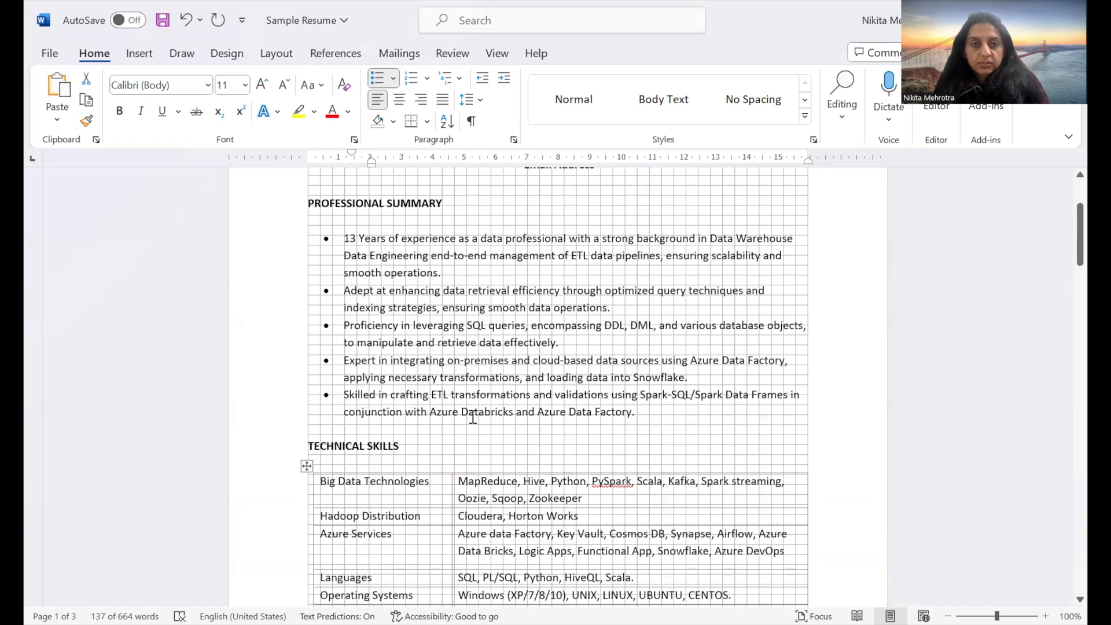
scroll(472, 415, "down", 1)
scroll(472, 416, "down", 6)
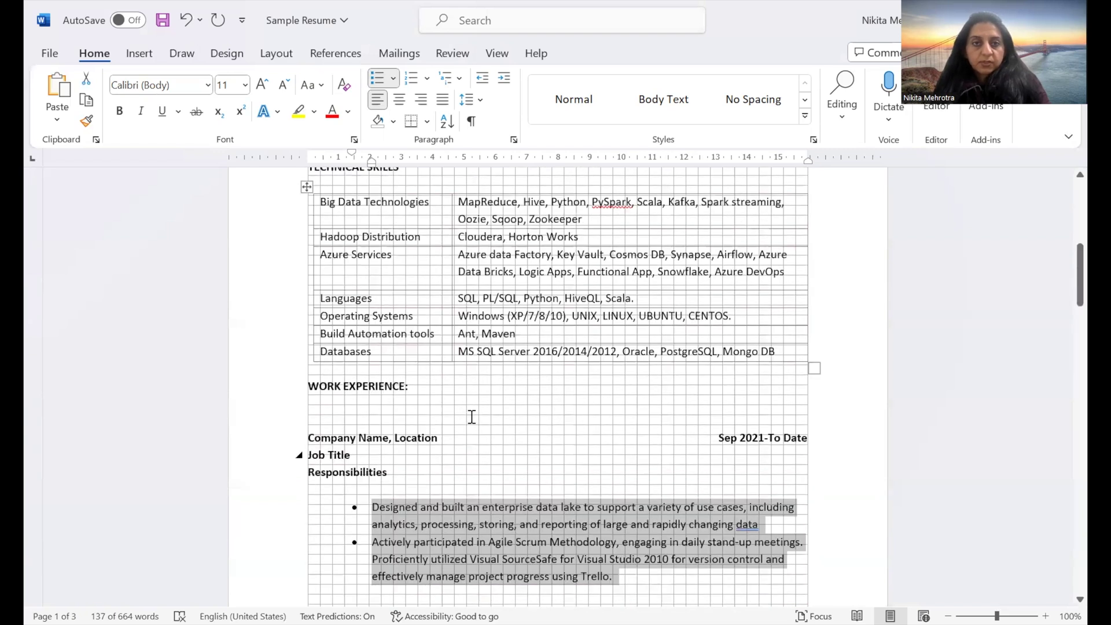
scroll(471, 417, "down", 5)
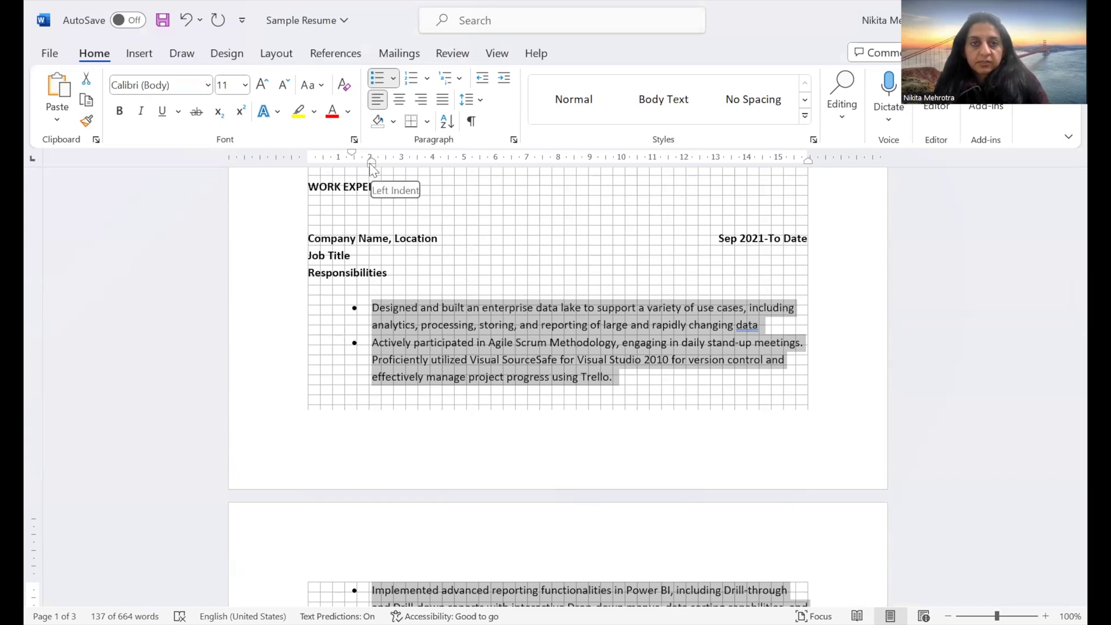
left_click_drag(372, 166, 343, 166)
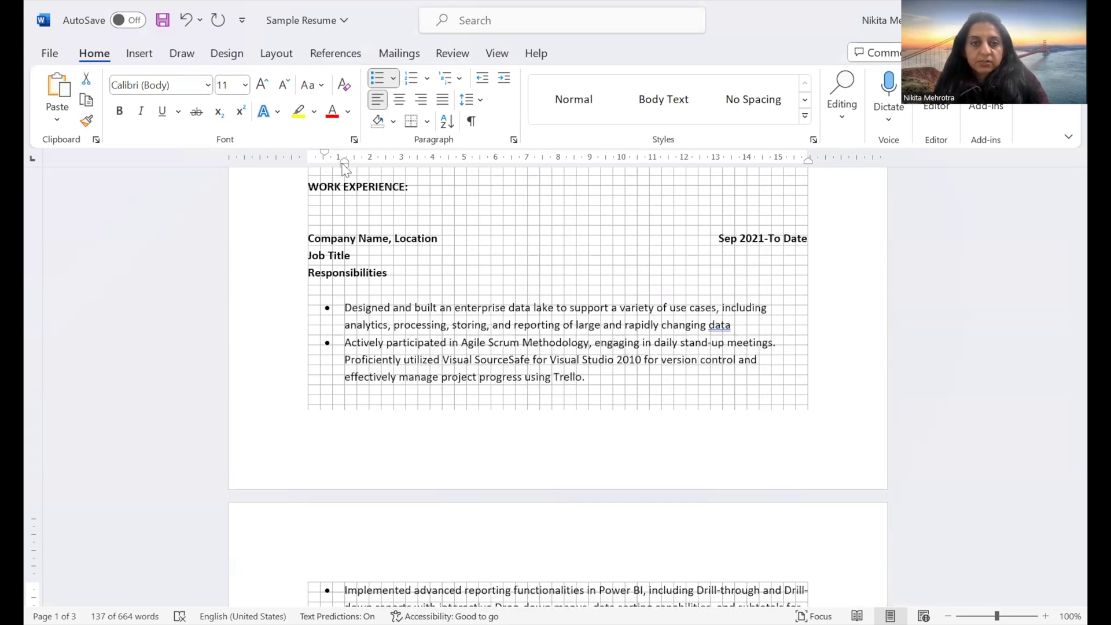
scroll(411, 404, "up", 2)
scroll(412, 406, "up", 4)
scroll(411, 405, "down", 4)
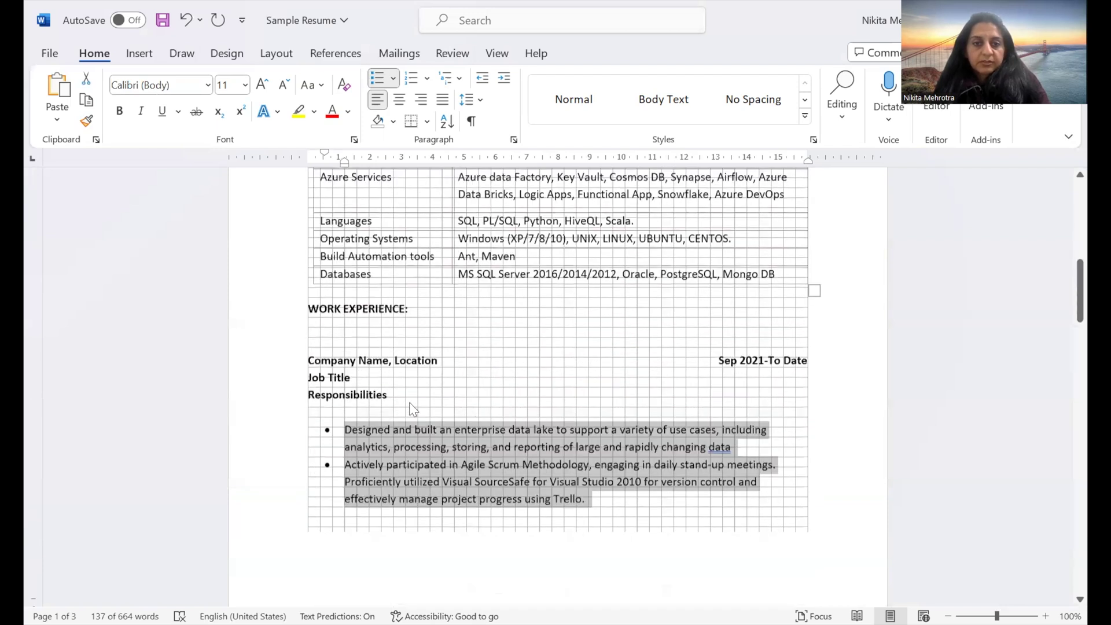
scroll(413, 410, "down", 7)
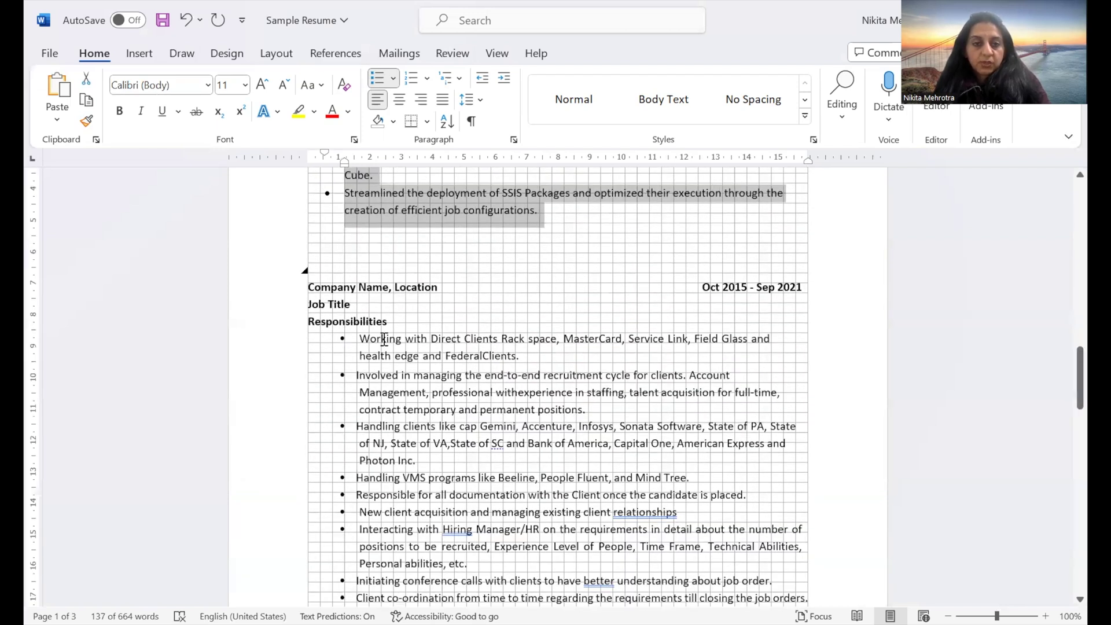
- Shift the Oct 2015 - Sep 2021 bullets left on the ruler to align
left_click(363, 340)
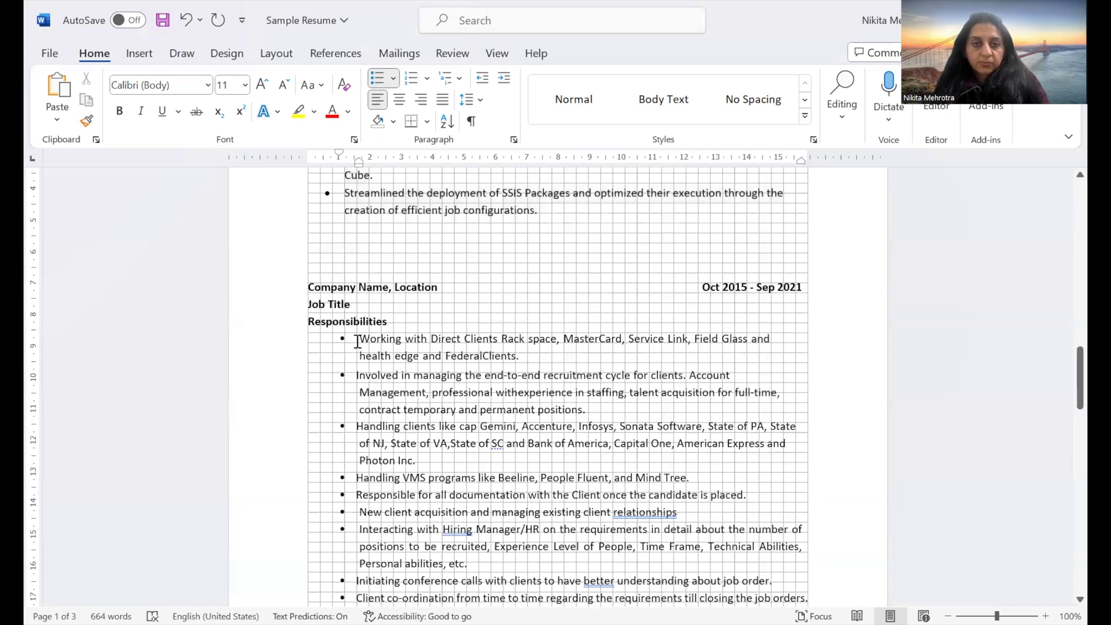
left_click_drag(362, 340, 657, 409)
scroll(637, 512, "down", 6)
left_click_drag(700, 296, 809, 297)
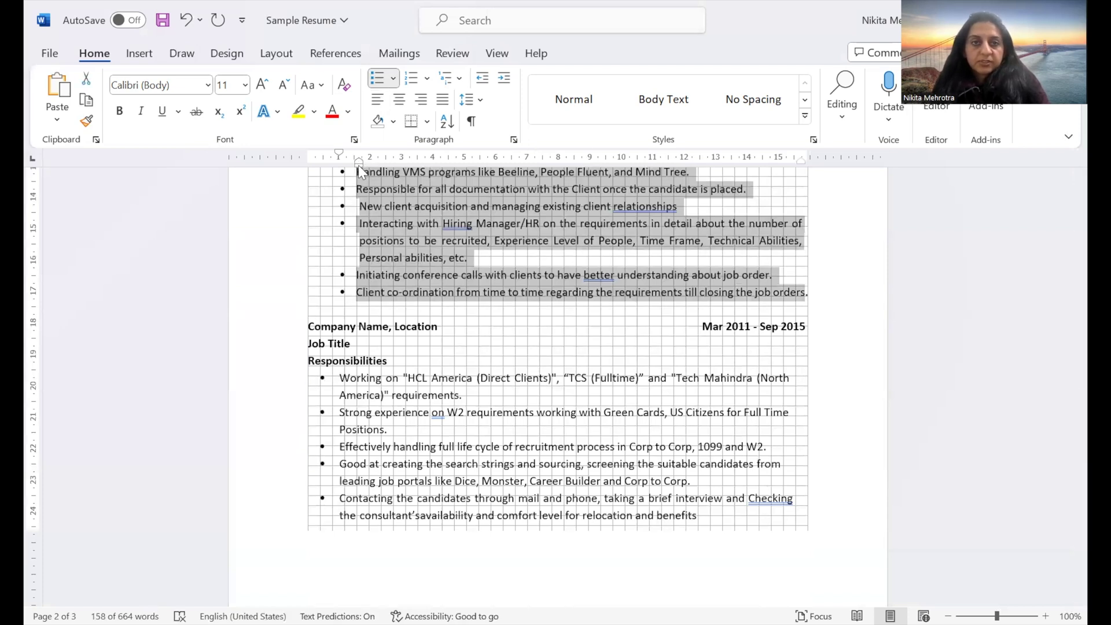
left_click_drag(359, 165, 347, 168)
- Shift the Mar 2011 - Sep 2015 bullets to the same standard indent
scroll(438, 293, "up", 10)
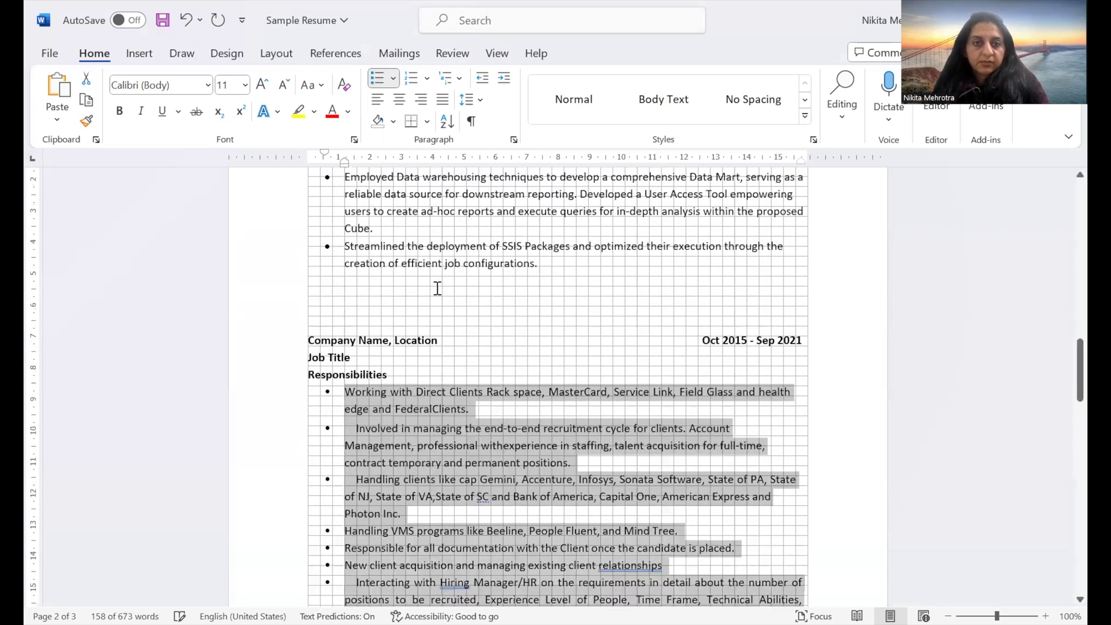
scroll(438, 288, "down", 2)
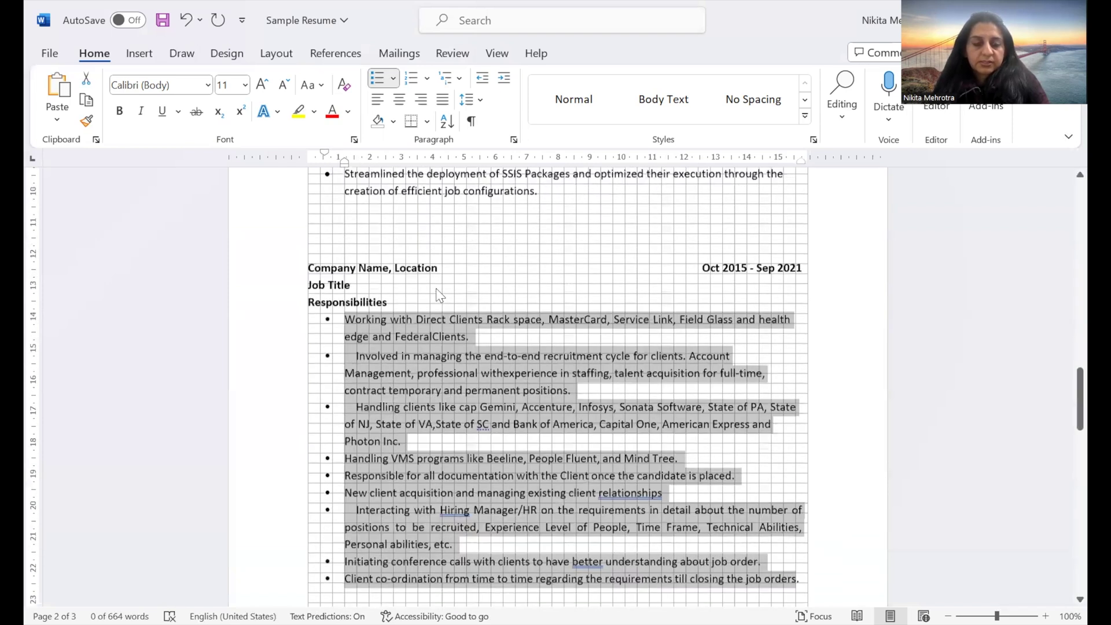
scroll(438, 292, "down", 9)
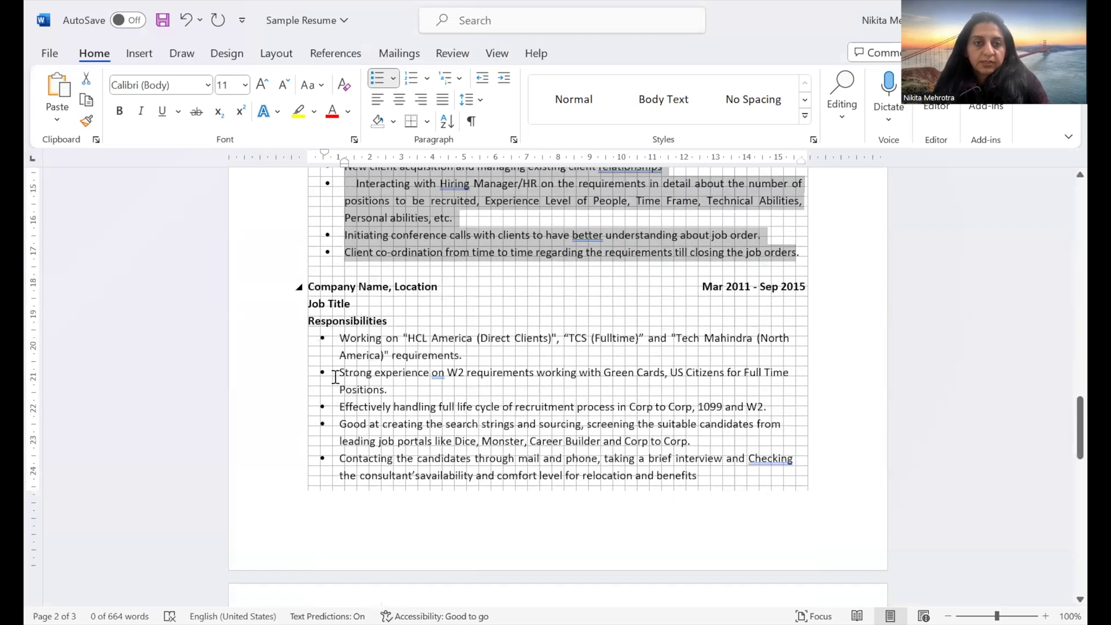
left_click_drag(339, 338, 625, 318)
scroll(625, 318, "up", 9)
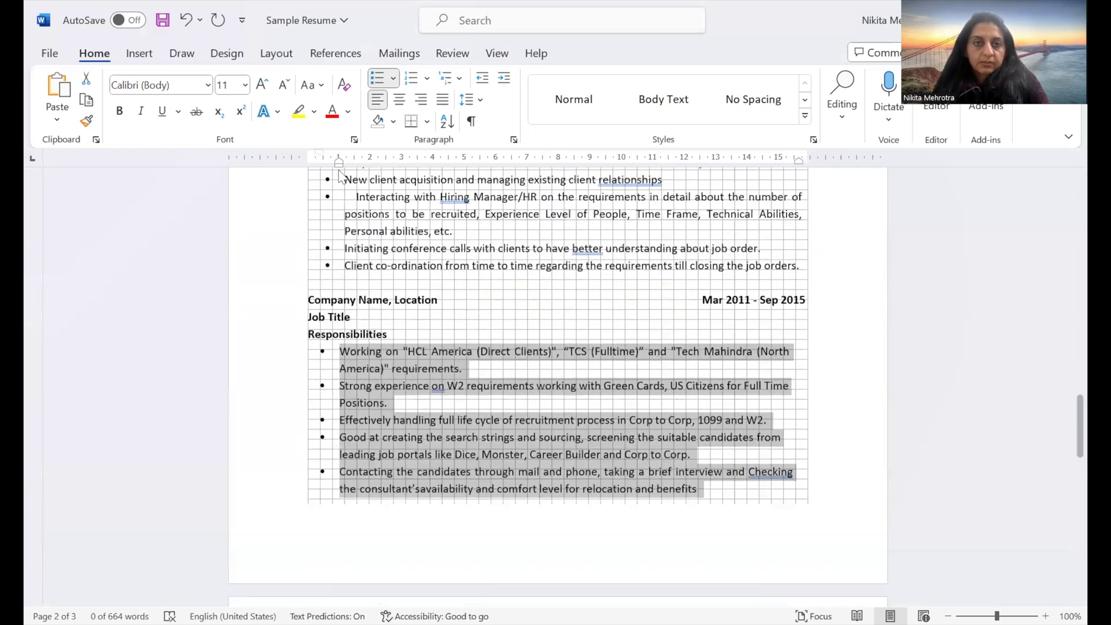
left_click_drag(340, 168, 346, 170)
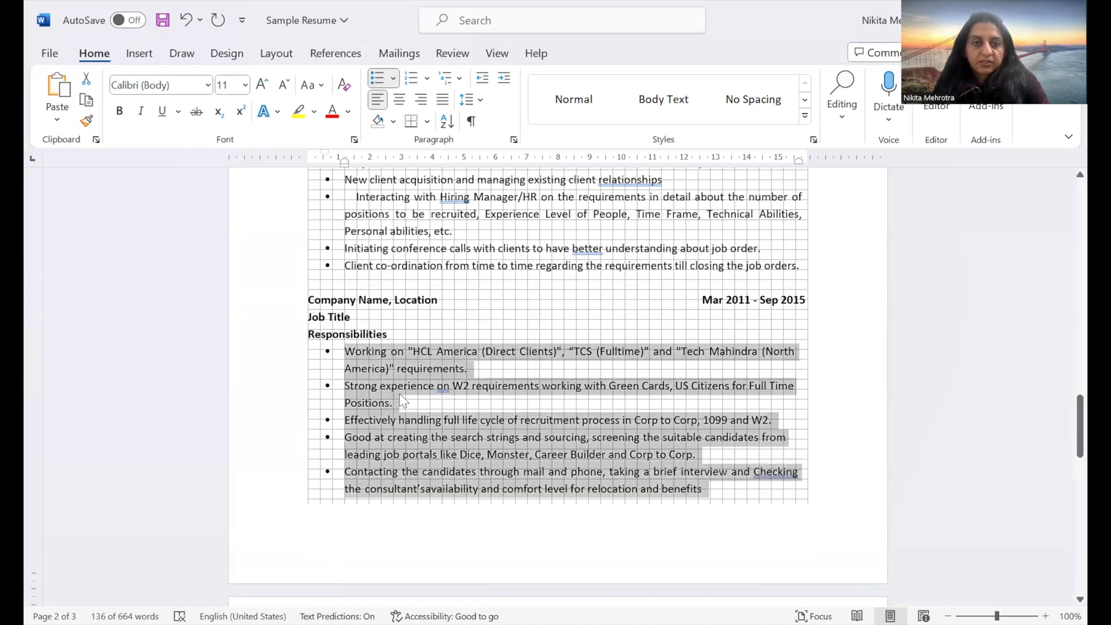
scroll(401, 394, "down", 5)
scroll(400, 394, "down", 3)
- Bullet the Masters and Bachelors lines and align their indent with the responsibility bullets above
scroll(317, 401, "down", 1)
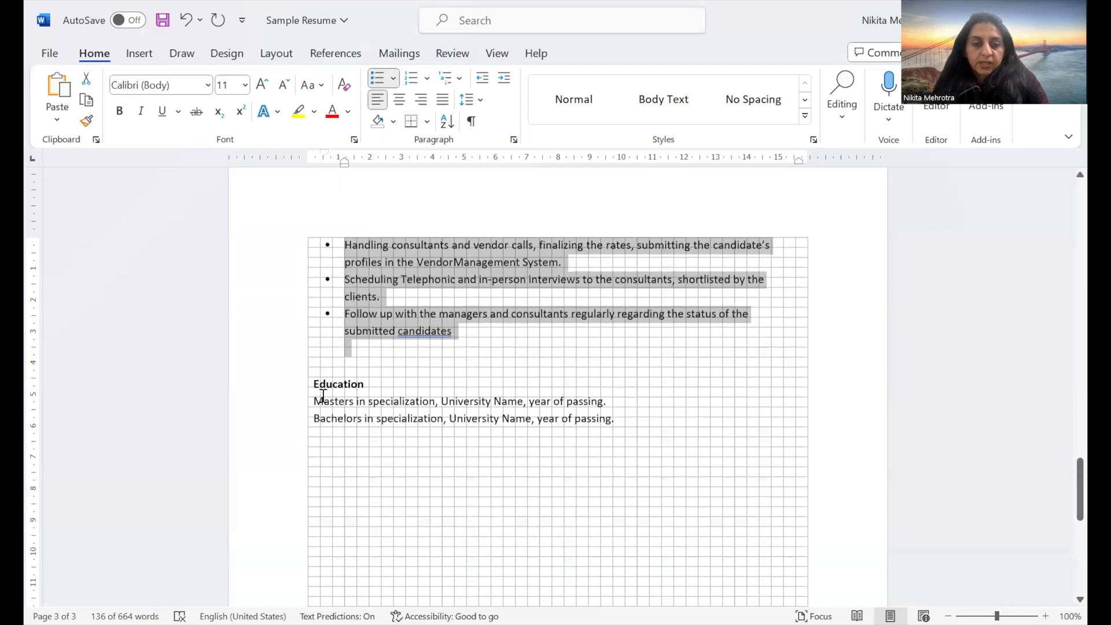
left_click_drag(321, 401, 588, 412)
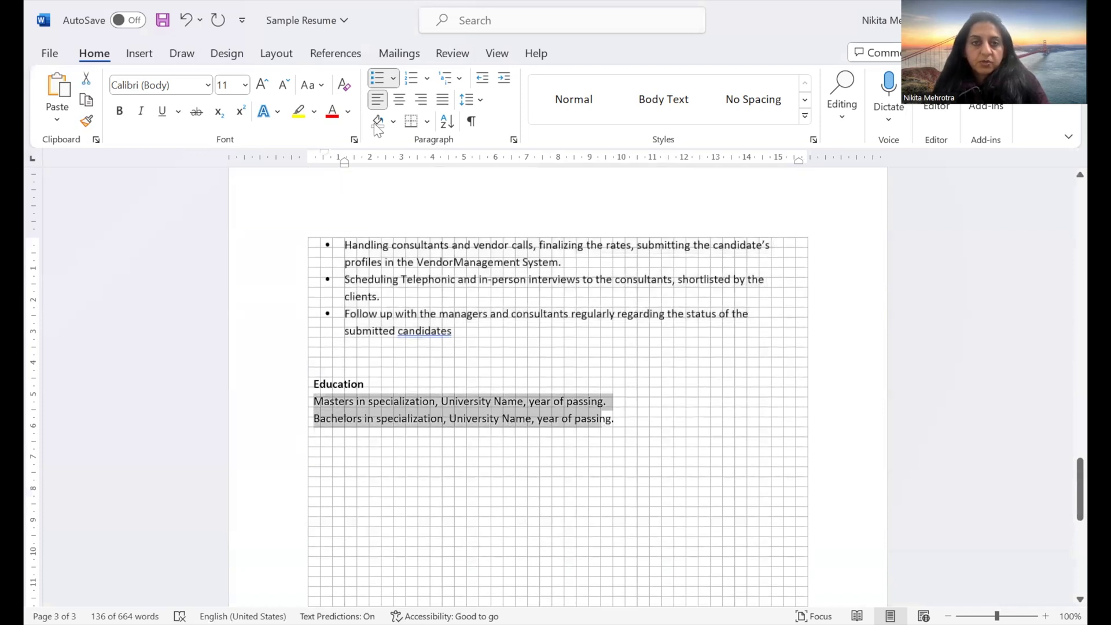
left_click(377, 80)
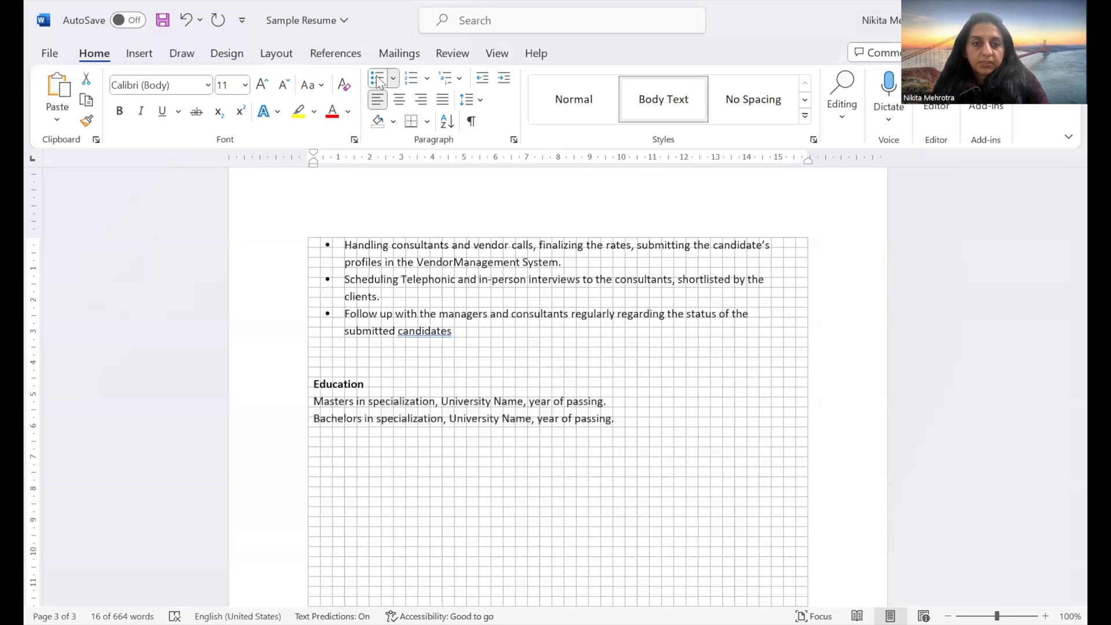
left_click(359, 406)
left_click(649, 422, "shift")
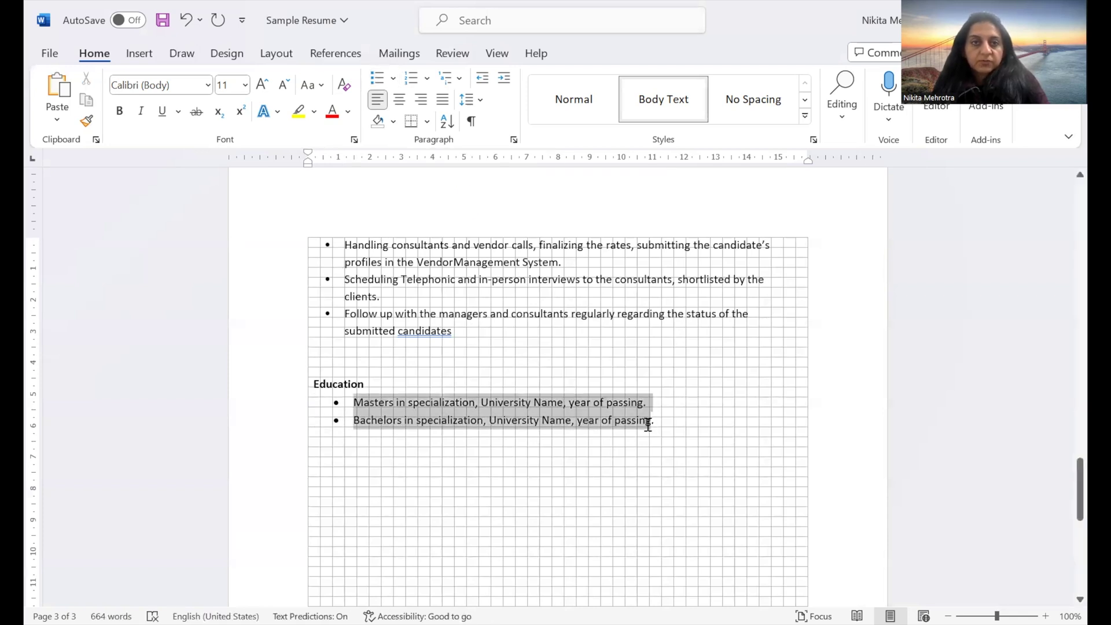
left_click_drag(351, 165, 341, 168)
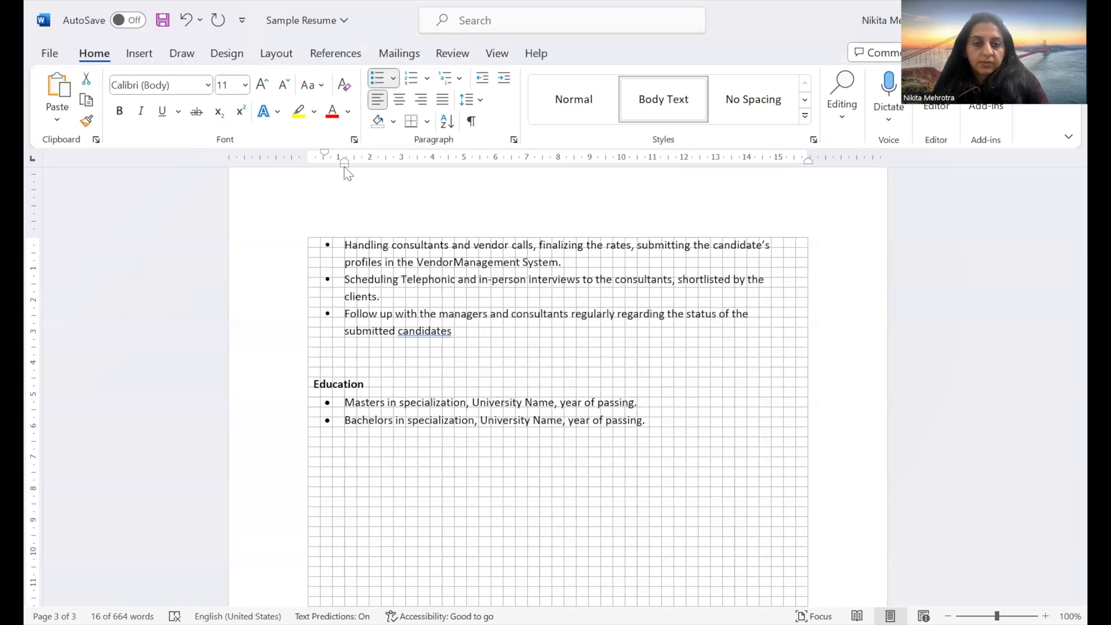
- Make the Education heading flush left and all capitals with Shift+F3
left_click(312, 386)
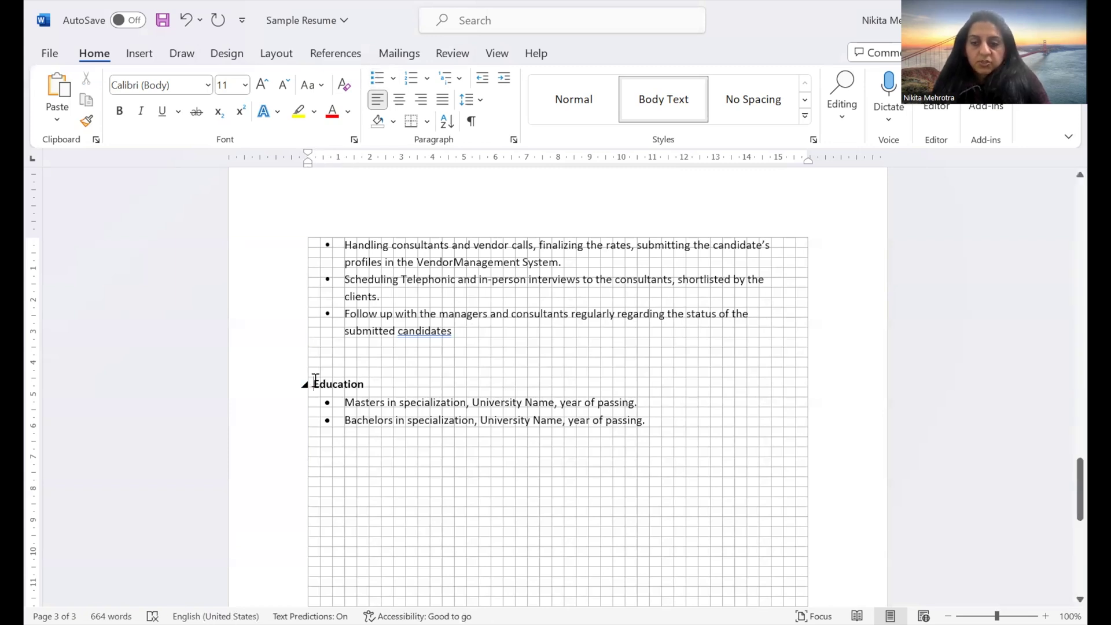
key("BackSpace")
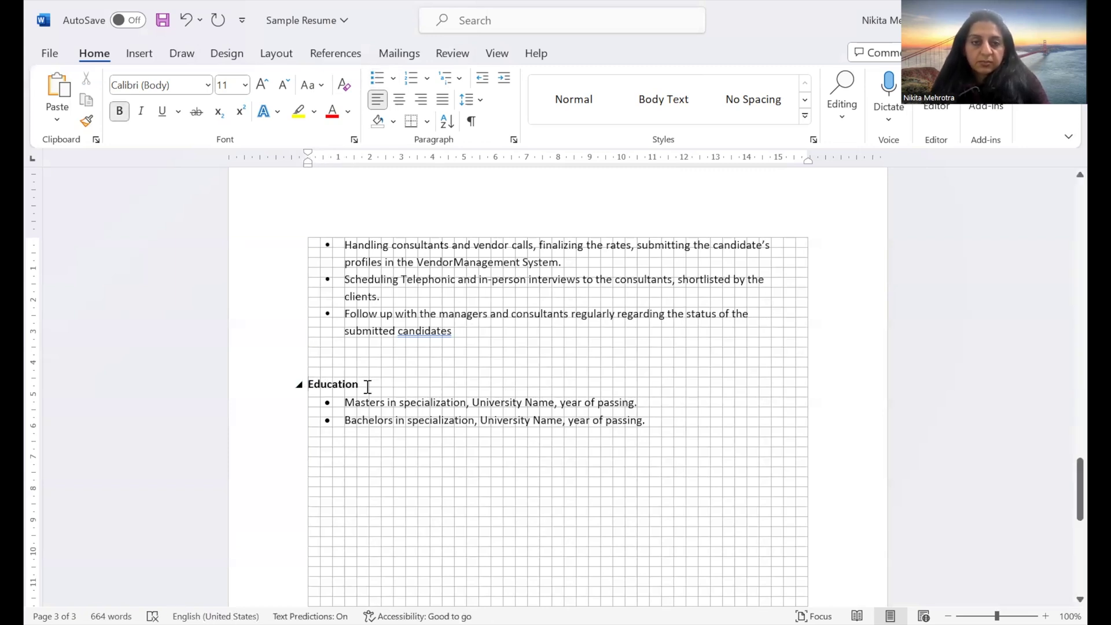
left_click(368, 385)
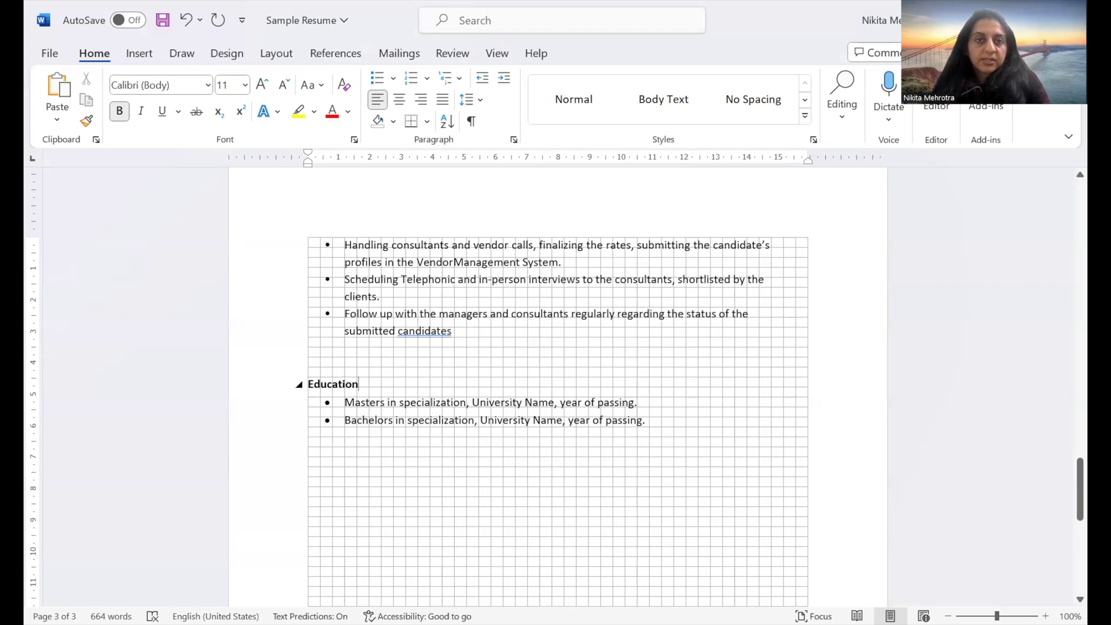
left_click_drag(313, 360, 364, 385)
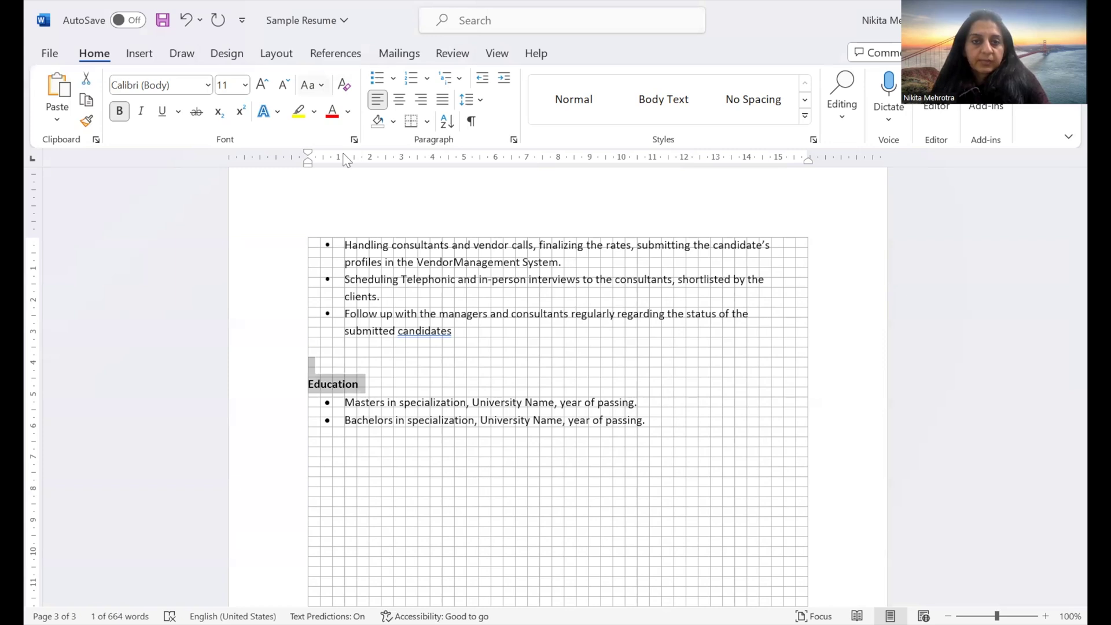
key("shift+F3")
- Delete the empty line between WORK EXPERIENCE and the first Company Name, Location entry
scroll(509, 290, "up", 7)
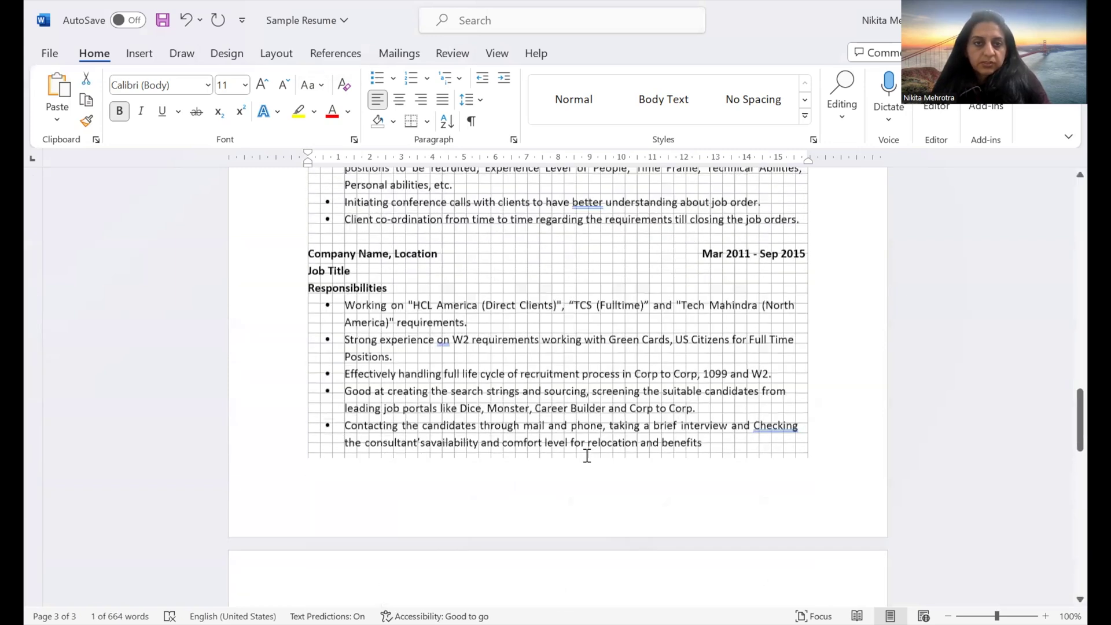
scroll(587, 455, "up", 5)
scroll(596, 443, "up", 1)
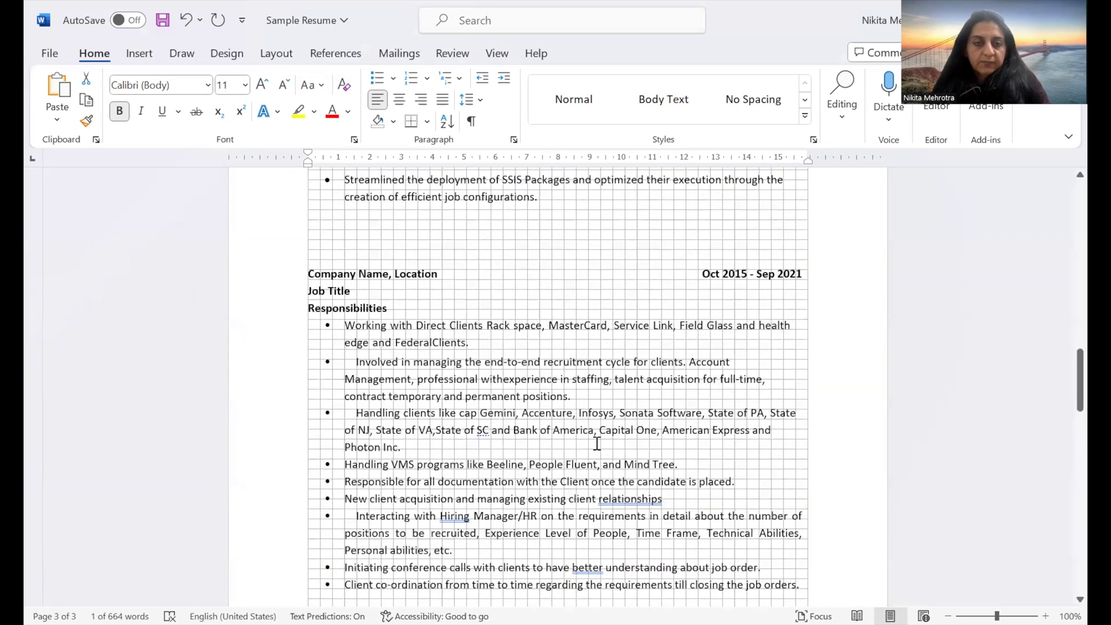
scroll(596, 444, "up", 11)
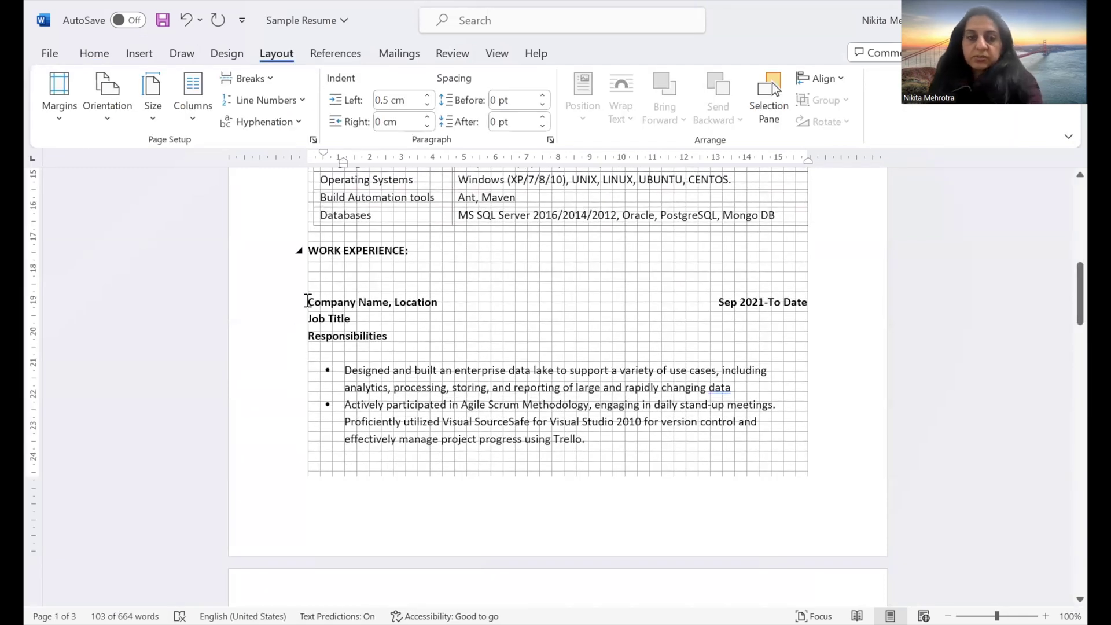
left_click(307, 301)
key("BackSpace")
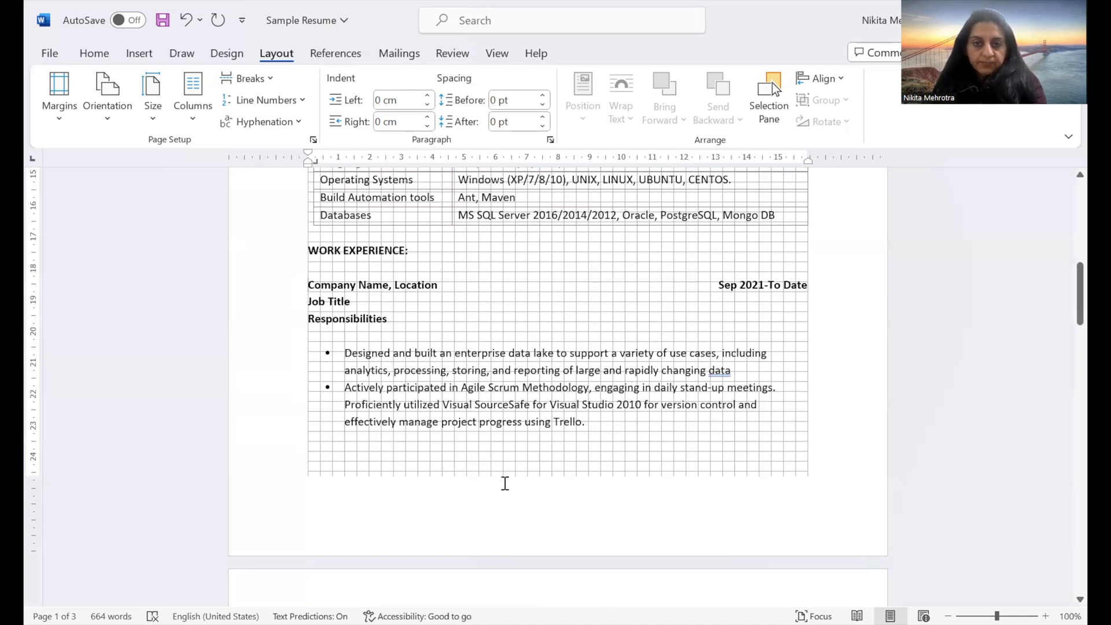
scroll(503, 480, "down", 12)
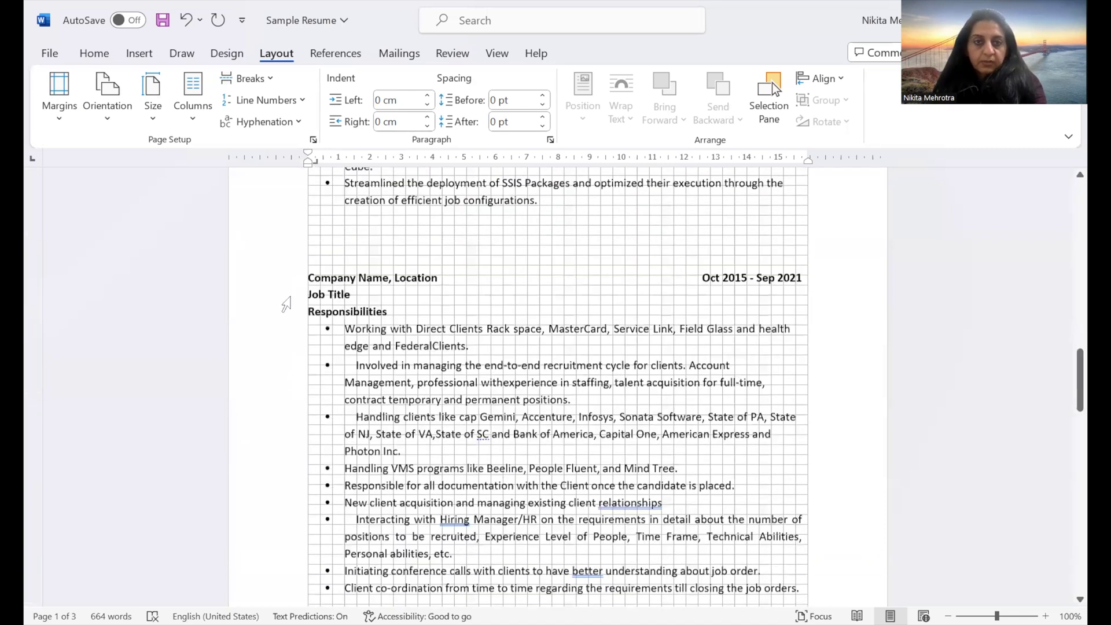
left_click(308, 268)
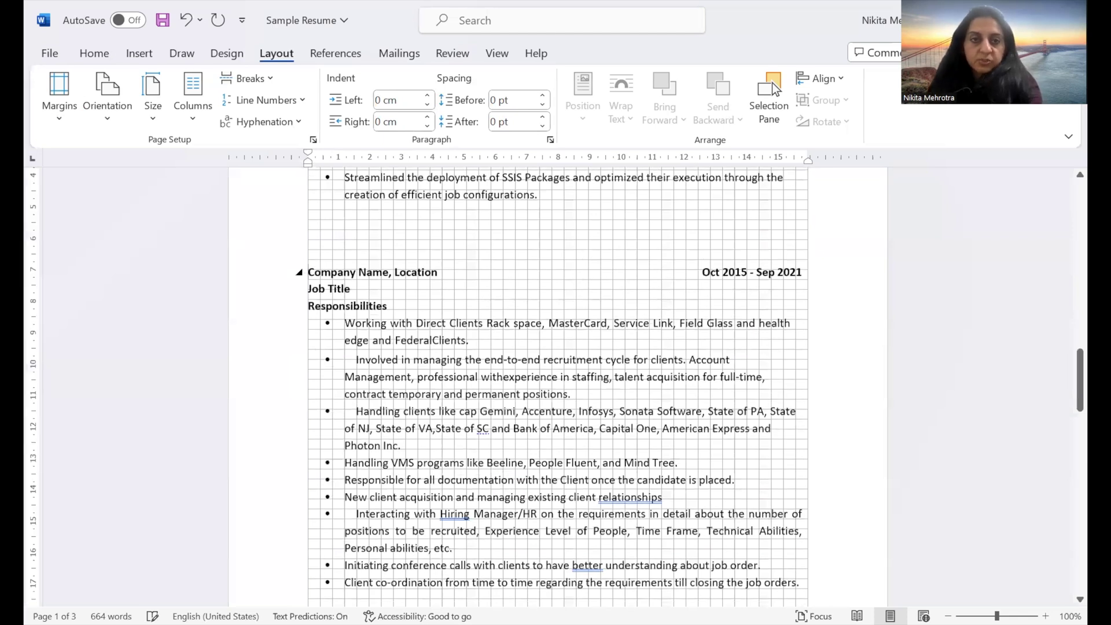
scroll(508, 366, "down", 8)
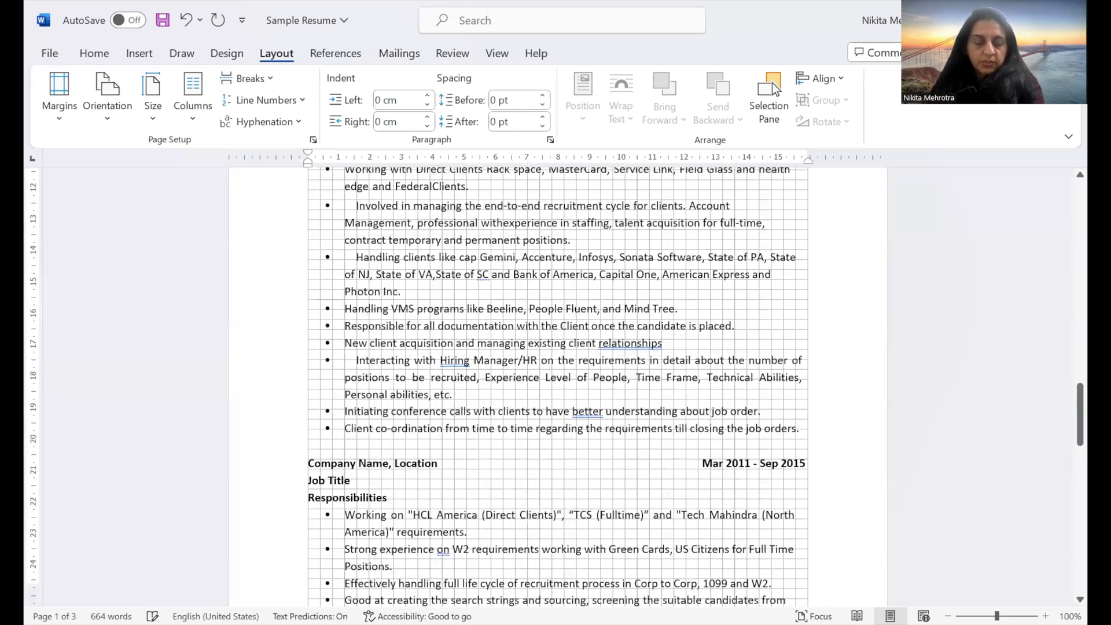
scroll(503, 377, "down", 9)
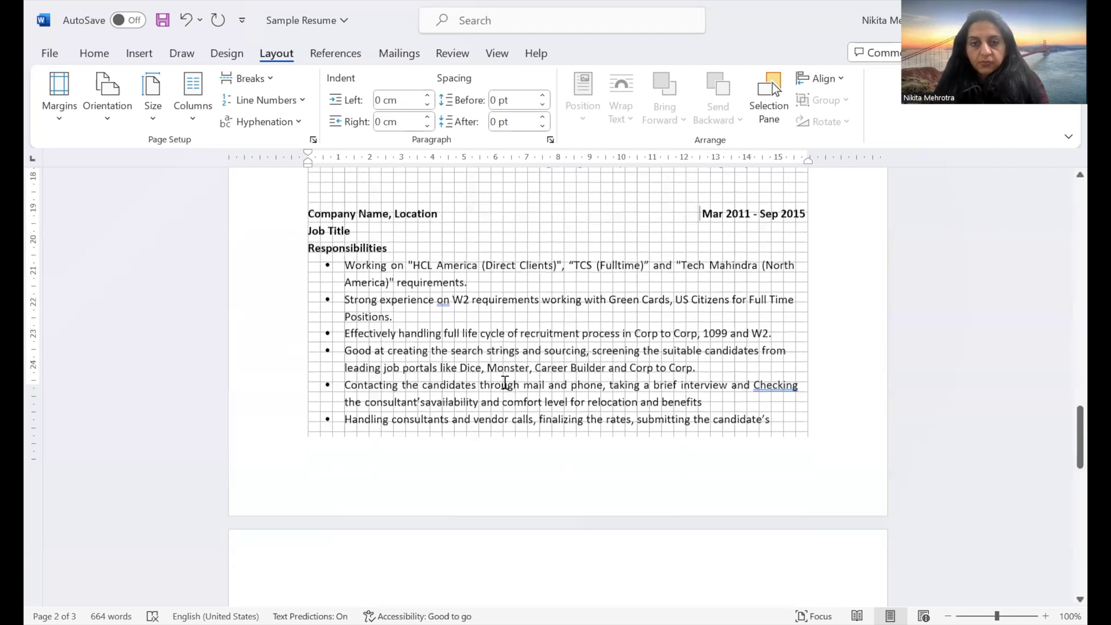
scroll(568, 362, "up", 20)
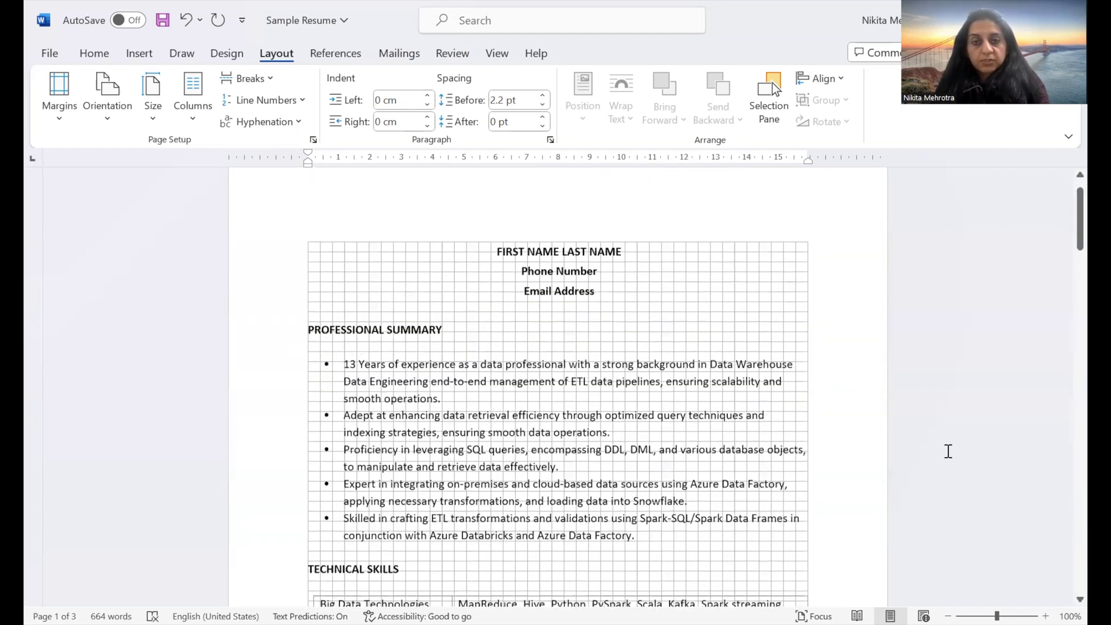
scroll(948, 451, "up", 1)
- Replace the spaces before Sep 2021-To Date with a right tab stop at the right margin
scroll(683, 315, "down", 10)
left_click(731, 371)
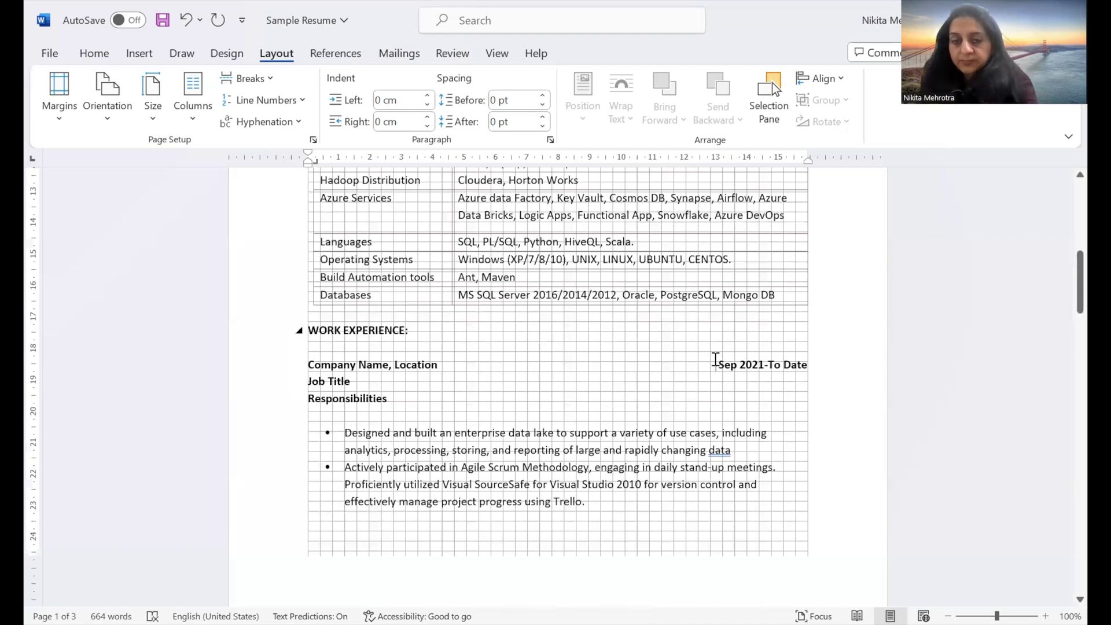
left_click(715, 363)
key("BackSpace")
key("BackSpace")
key("BackSpace")
key("BackSpace")
key("BackSpace")
key("BackSpace")
key("BackSpace")
key("BackSpace")
key("BackSpace")
key("BackSpace")
key("BackSpace")
key("BackSpace")
key("BackSpace")
key("BackSpace")
key("BackSpace")
key("BackSpace")
key("BackSpace")
key("BackSpace")
key("BackSpace")
key("BackSpace")
key("BackSpace")
key("BackSpace")
key("BackSpace")
key("BackSpace")
key("BackSpace")
key("BackSpace")
key("BackSpace")
key("BackSpace")
key("BackSpace")
key("BackSpace")
key("BackSpace")
key("BackSpace")
key("BackSpace")
key("BackSpace")
key("BackSpace")
key("BackSpace")
key("BackSpace")
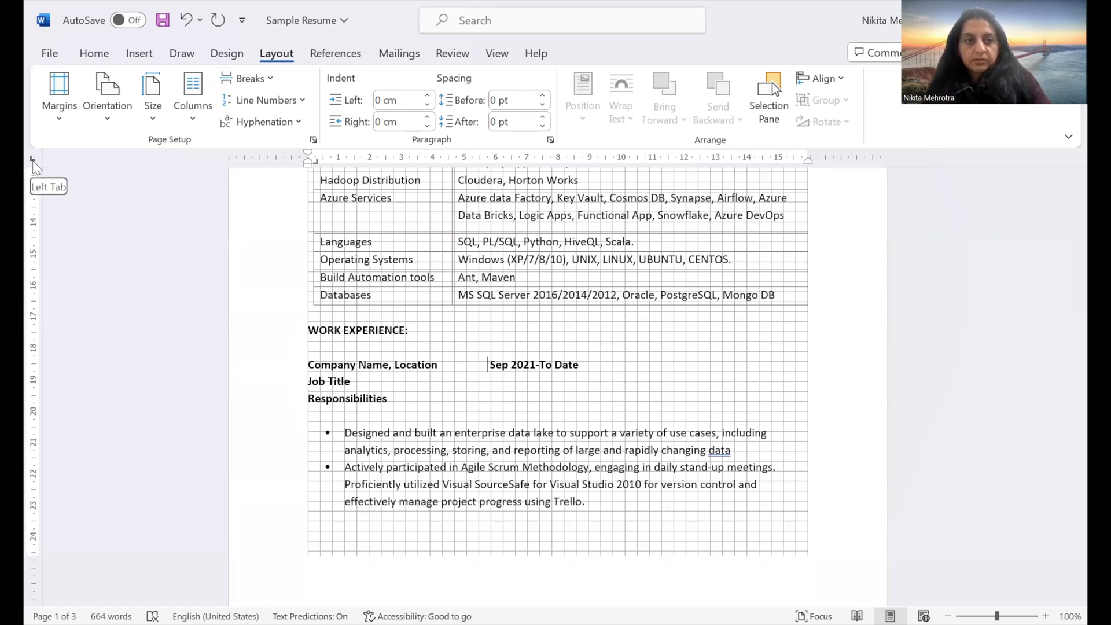
left_click(34, 165)
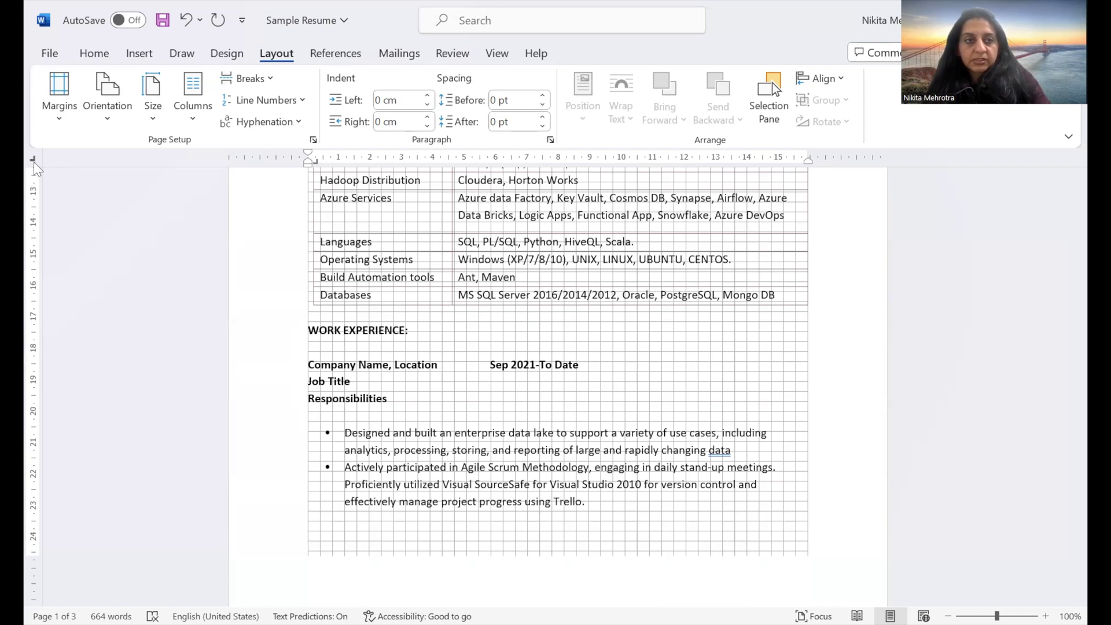
left_click(34, 165)
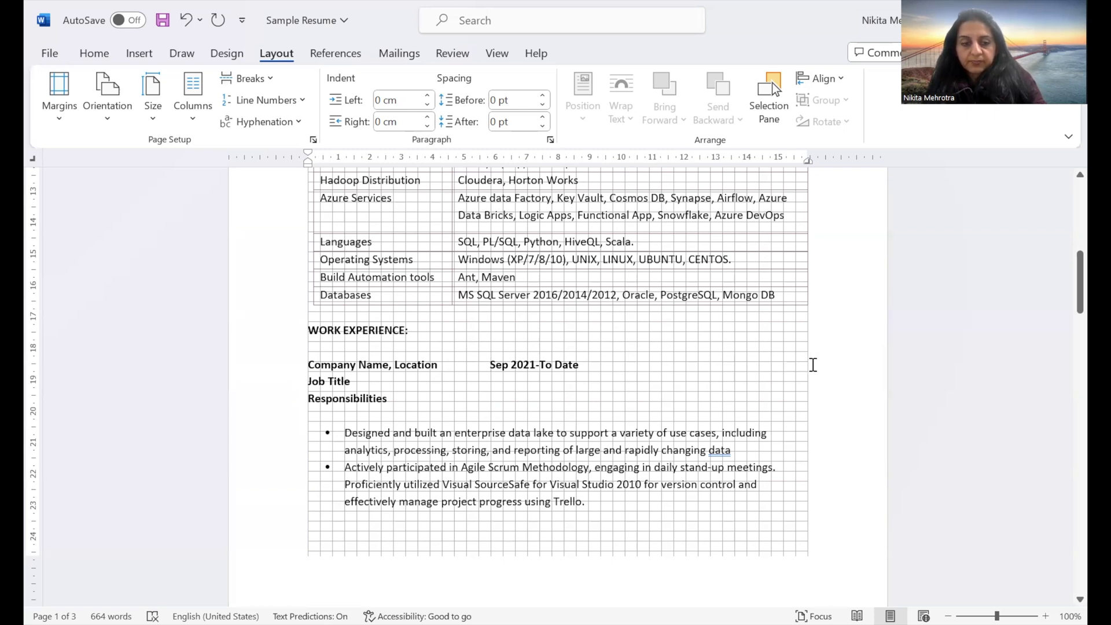
double_click(813, 364)
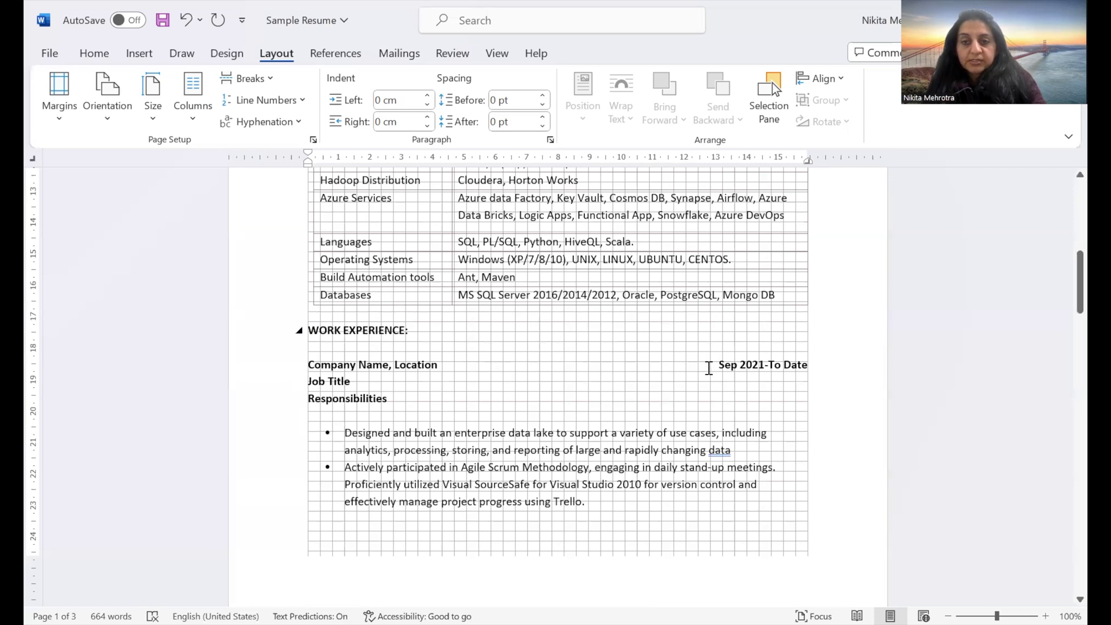
scroll(659, 399, "up", 6)
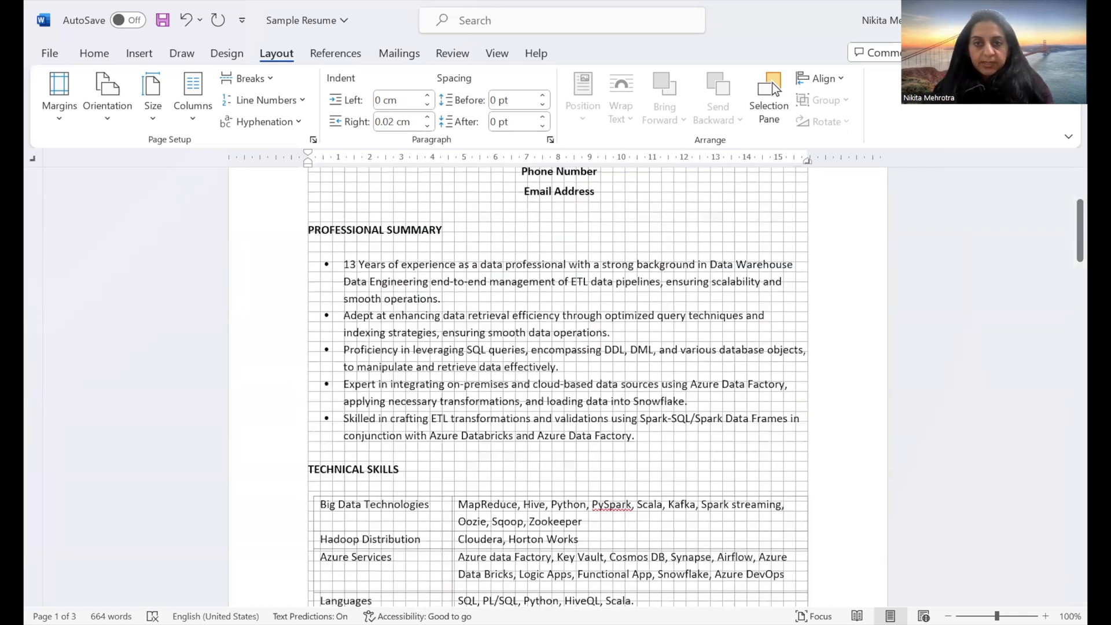
- Delete the trailing periods from the bullet points, starting with 'smooth operations'
left_click(706, 313)
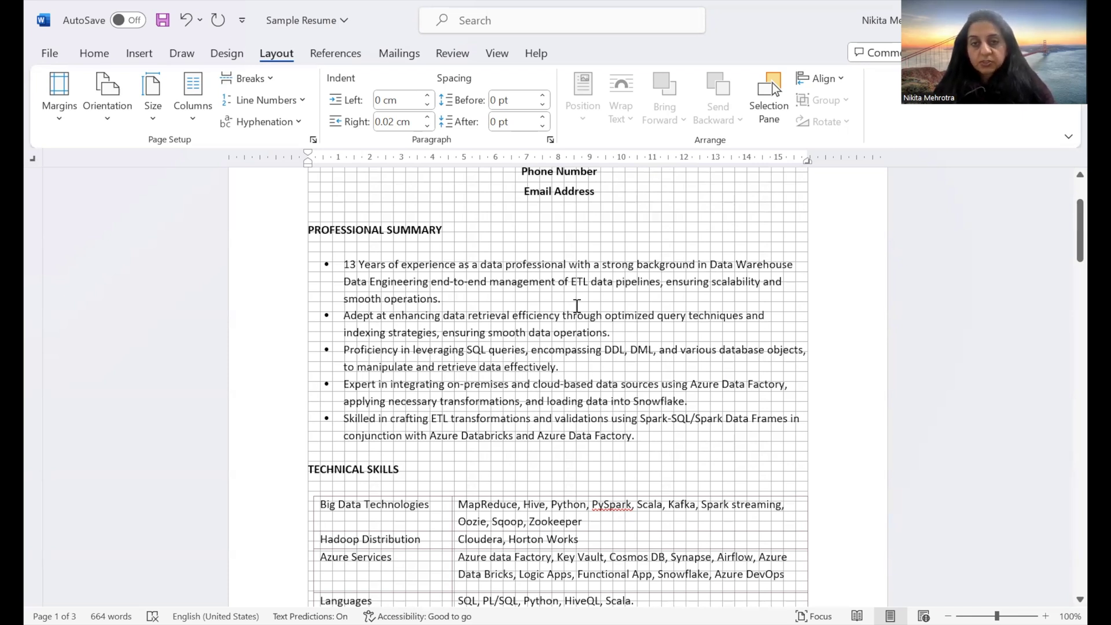
left_click(449, 302)
key("BackSpace")
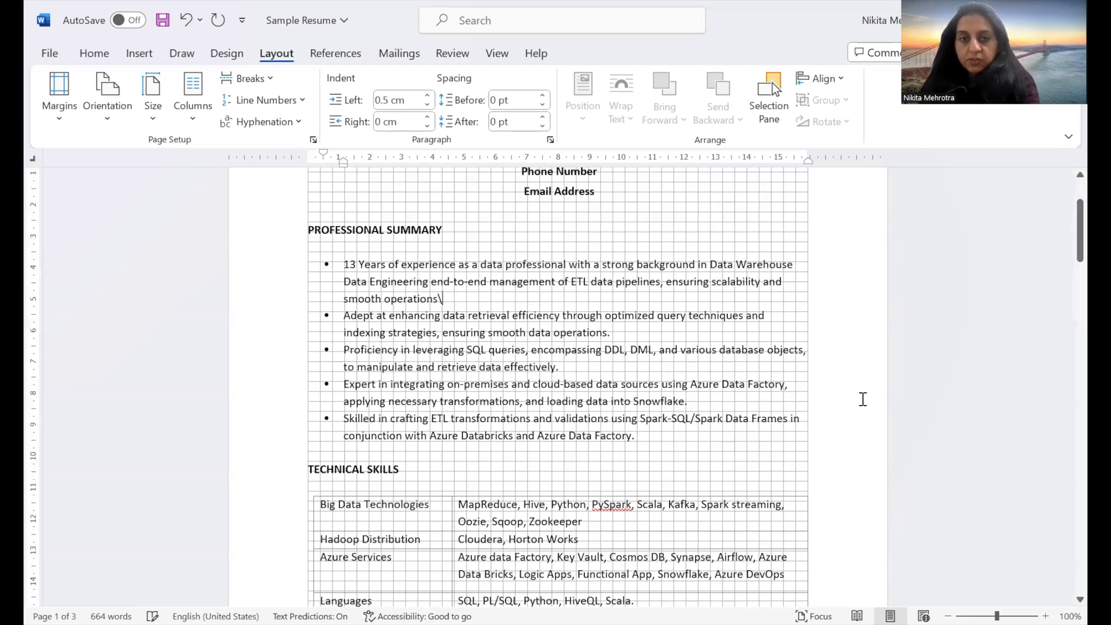
key("Down")
key("Down")
key("End")
key("ctrl+End")
scroll(602, 217, "up", 5)
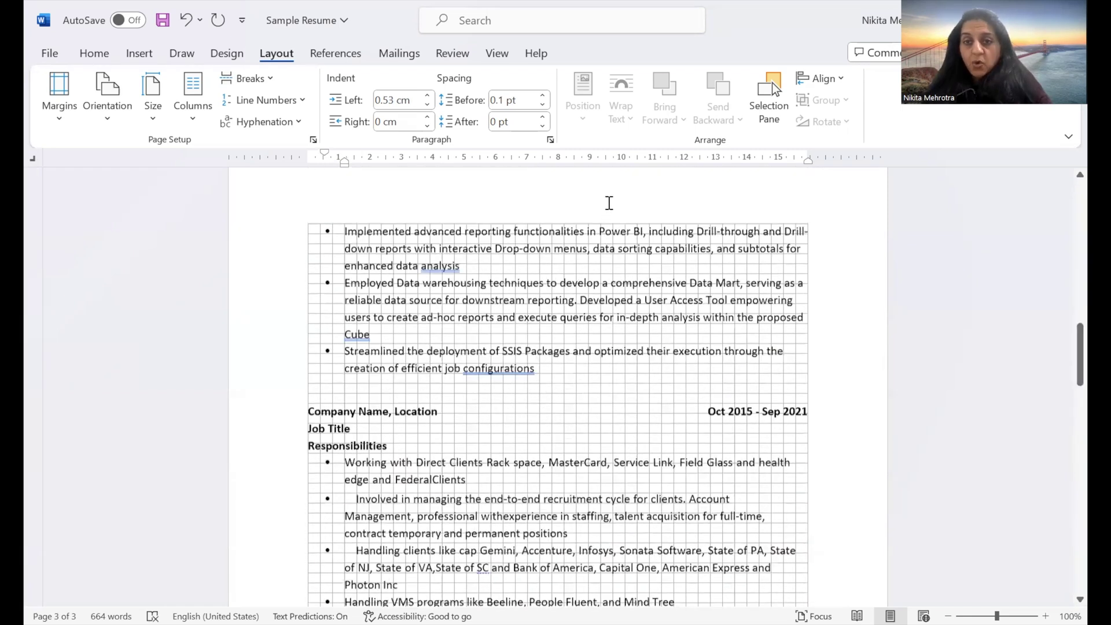
scroll(611, 197, "up", 15)
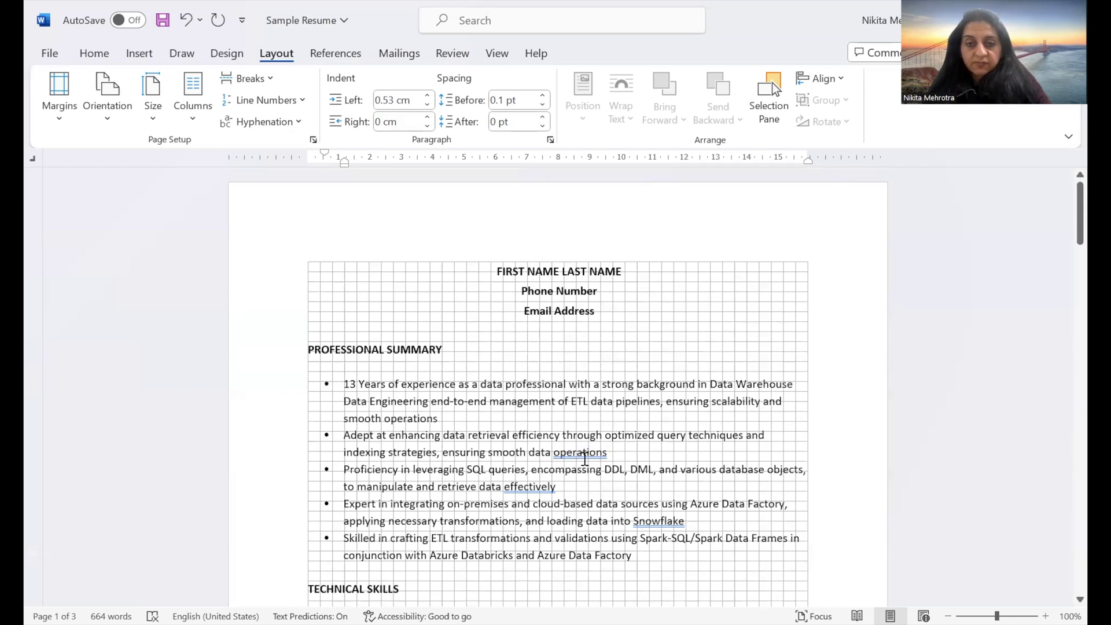
scroll(621, 509, "down", 5)
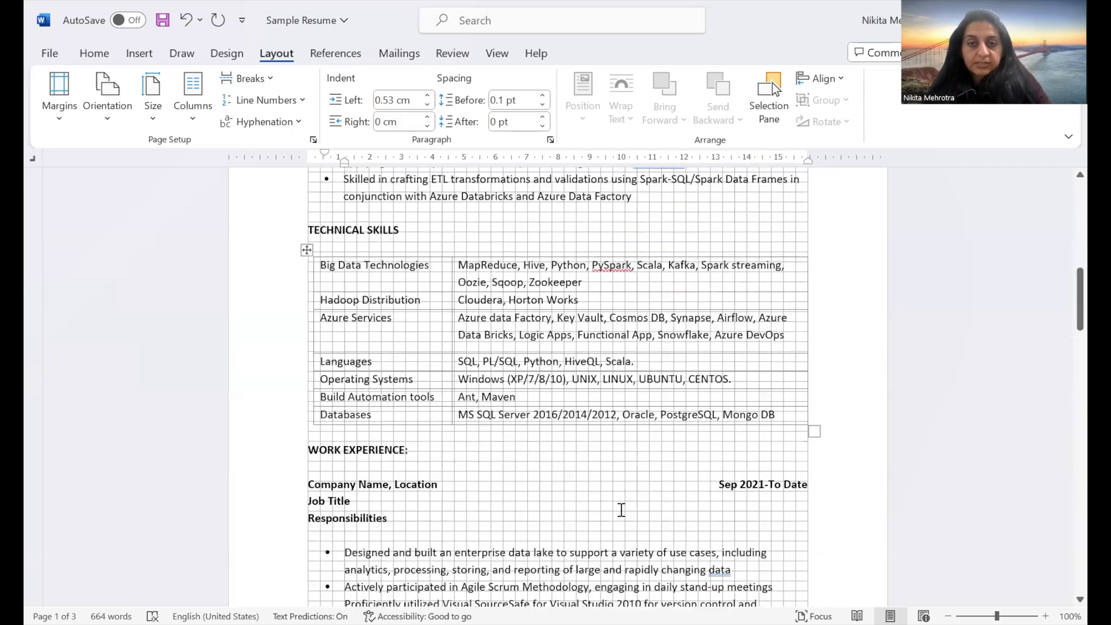
scroll(619, 506, "down", 4)
scroll(610, 474, "up", 6)
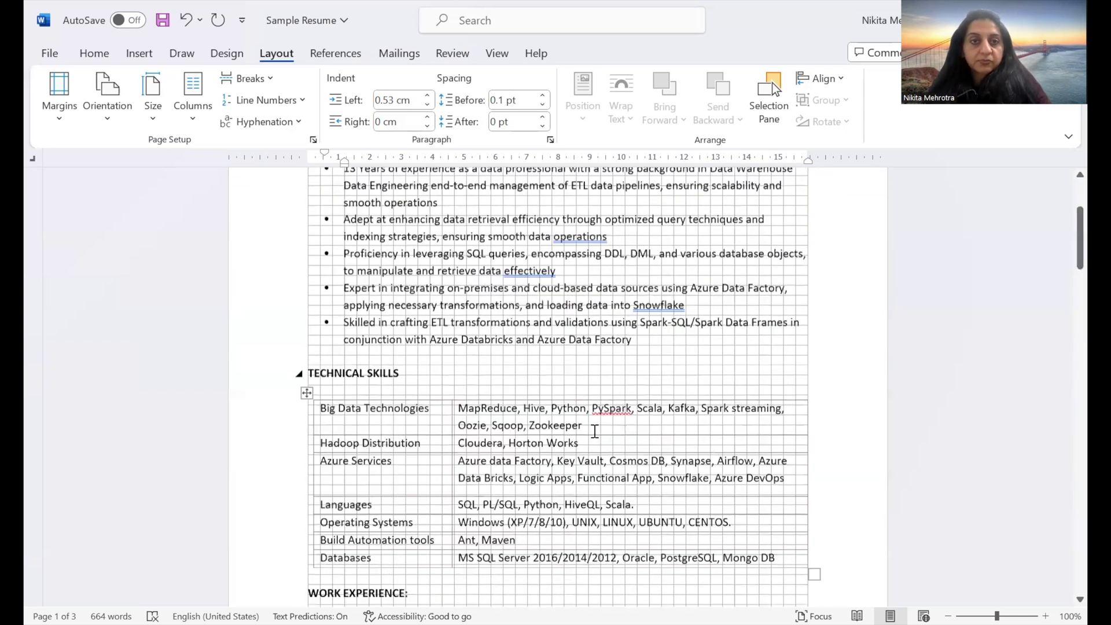
scroll(594, 431, "up", 4)
- Uncheck Gridlines and Ruler on the View tab and review the three clean pages
left_click(226, 53)
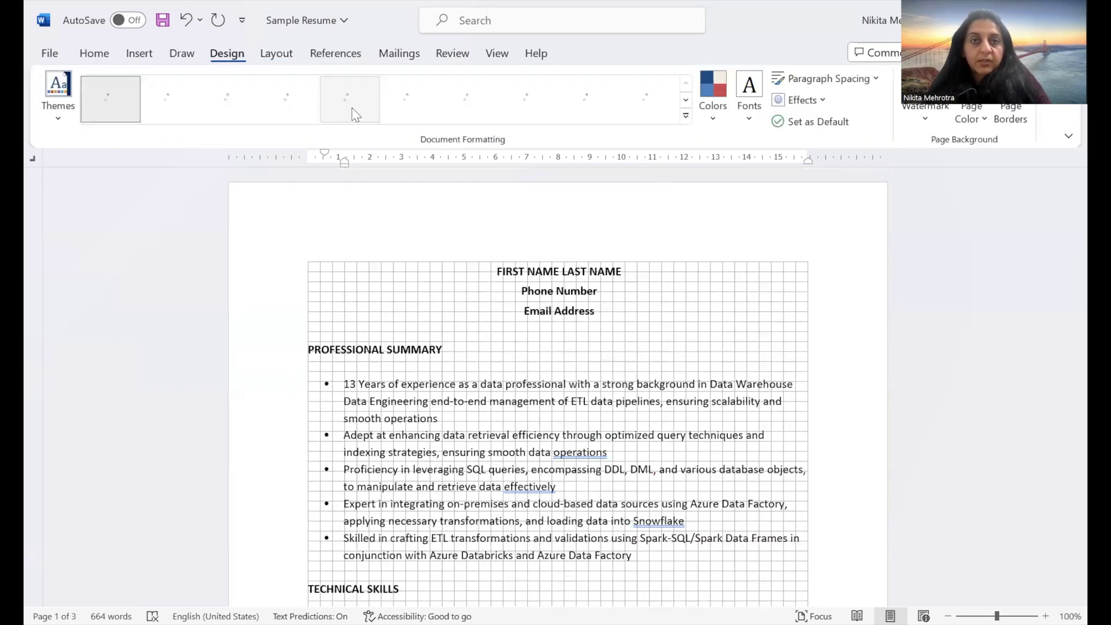
left_click(496, 53)
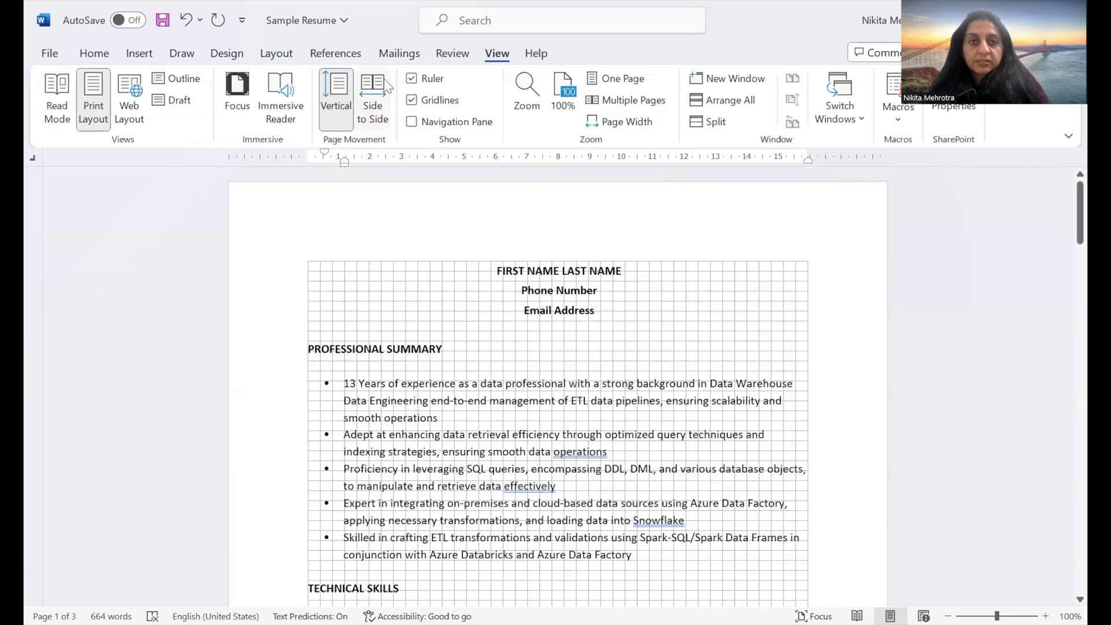
left_click(412, 100)
left_click(411, 78)
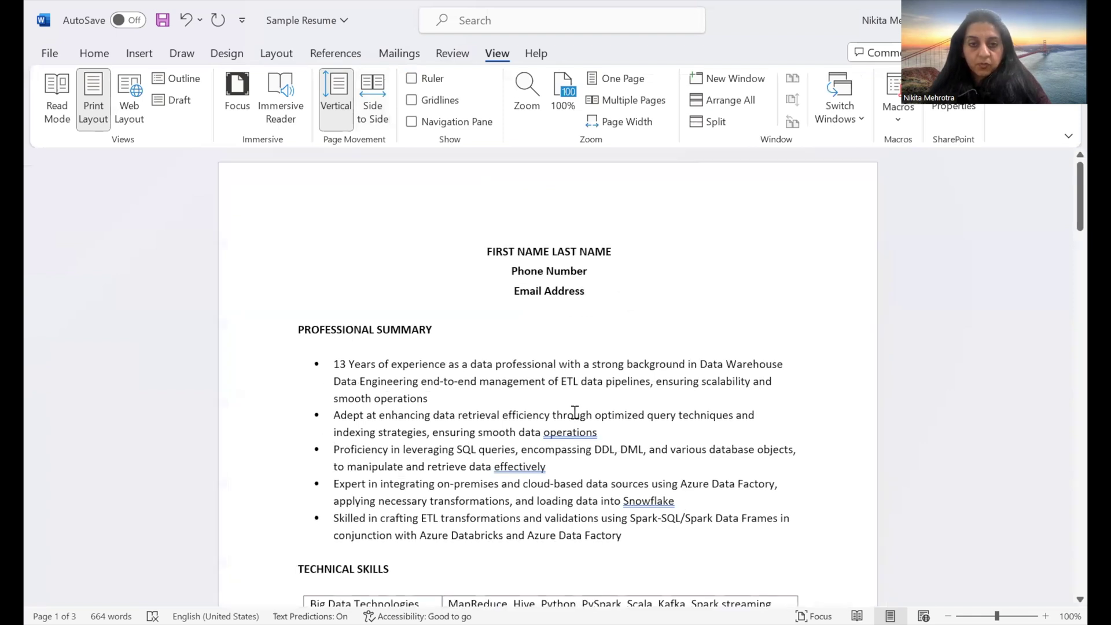
scroll(682, 395, "down", 3)
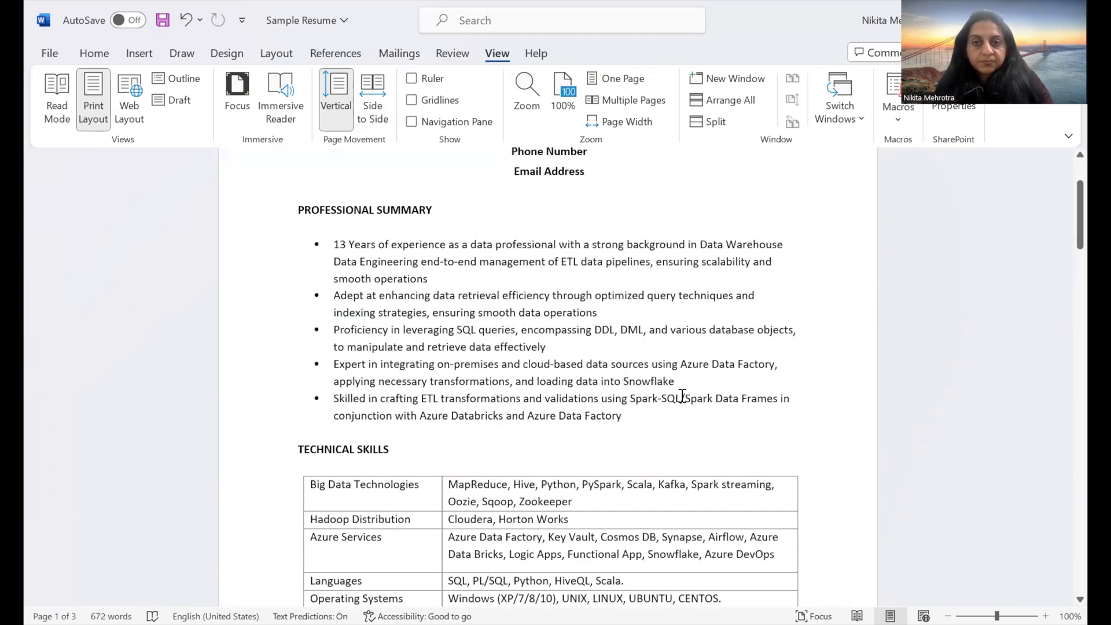
scroll(682, 396, "down", 20)
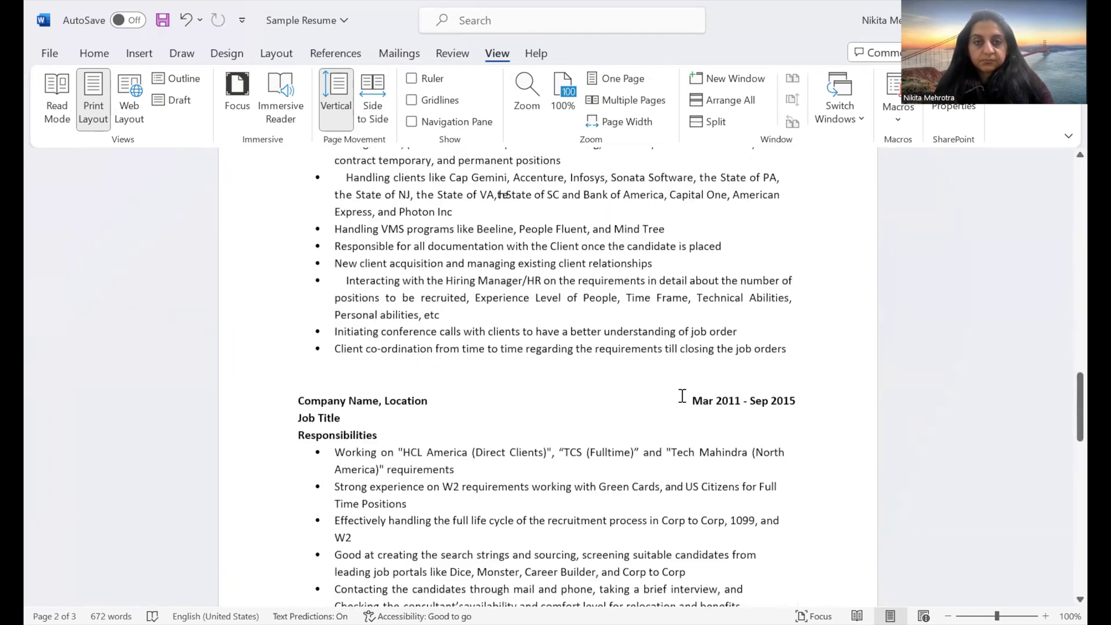
scroll(682, 396, "down", 9)
scroll(682, 397, "up", 20)
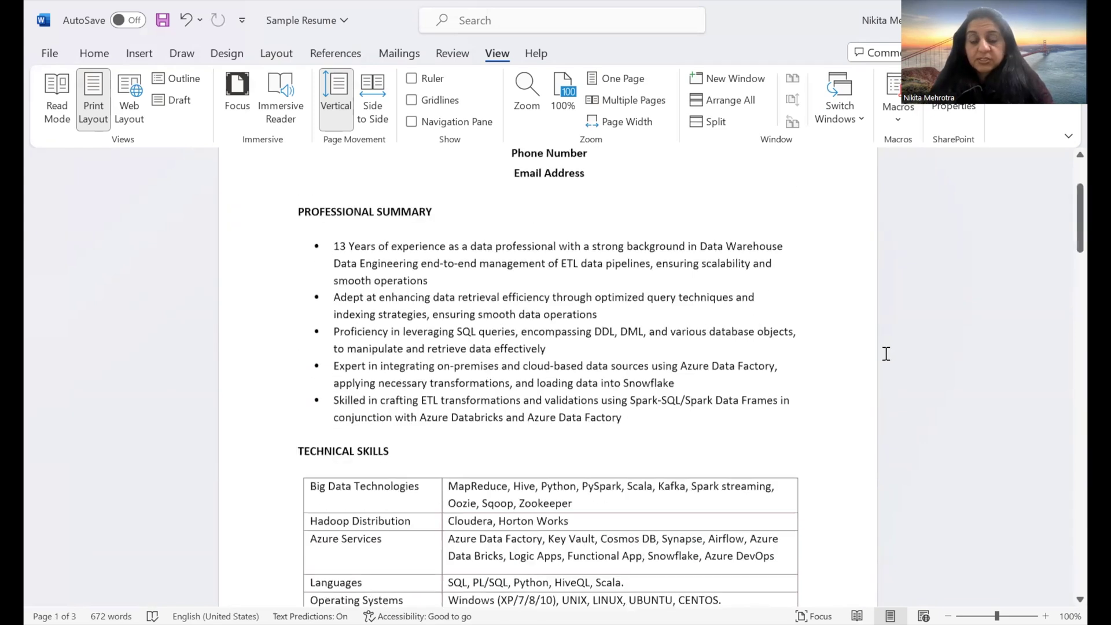
scroll(886, 353, "down", 1)
scroll(935, 241, "up", 3)
scroll(1067, 466, "down", 7)
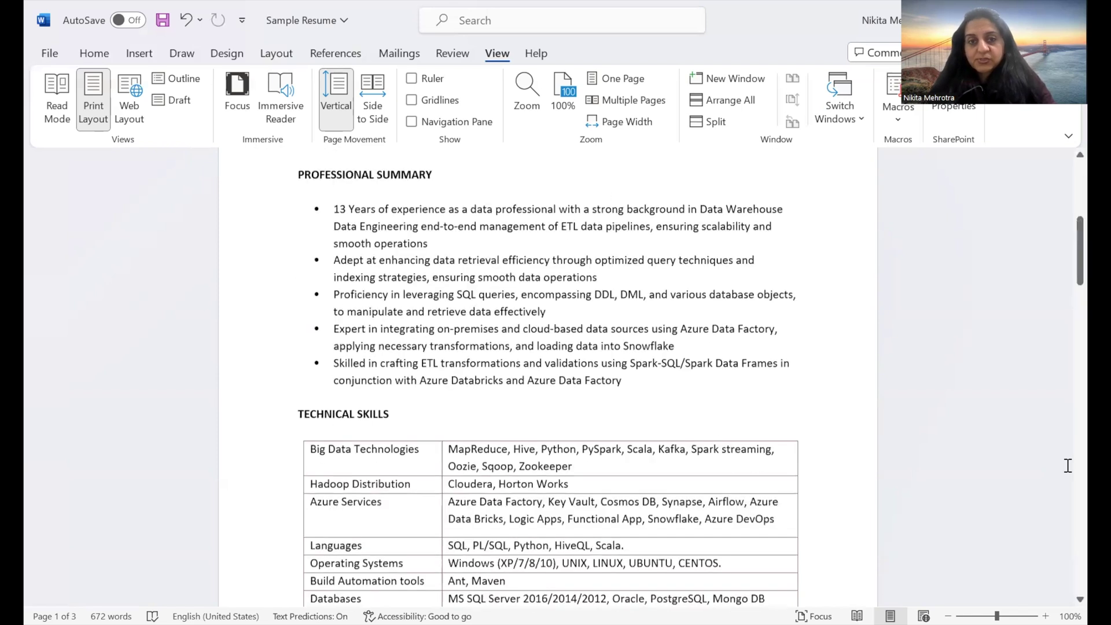
scroll(1068, 466, "up", 3)
scroll(1068, 466, "up", 3)
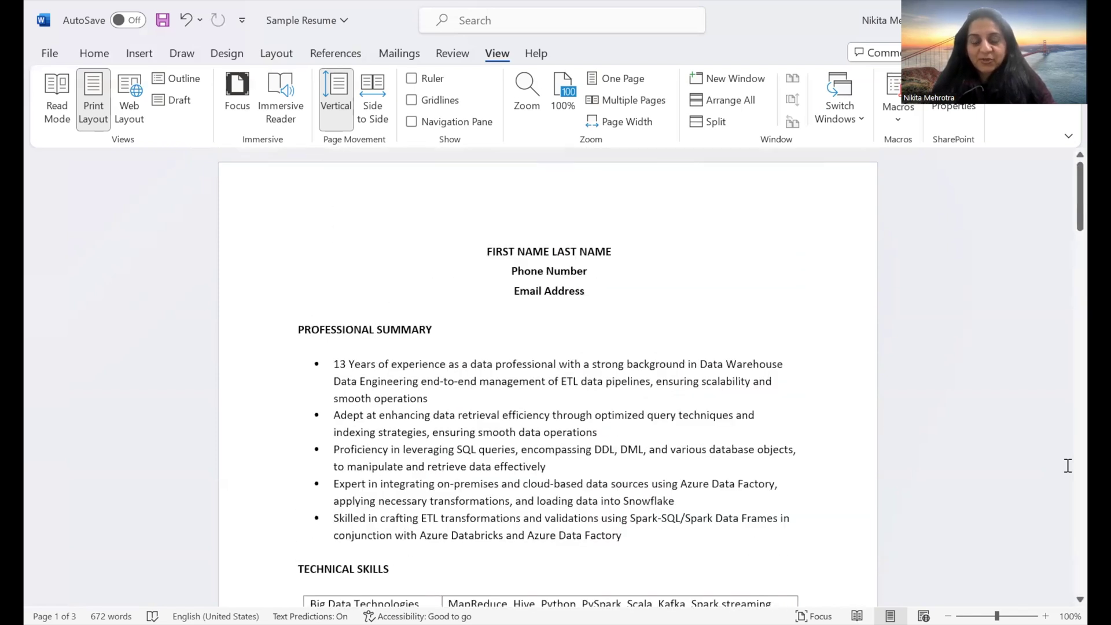